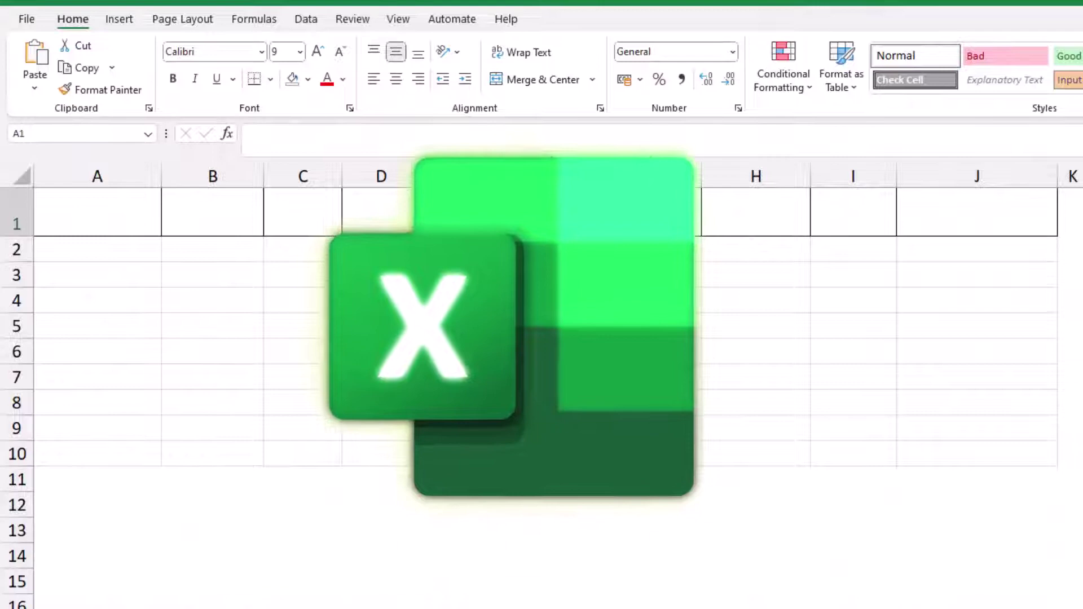
Enter the headings Employee Name, Date, Clock-In and Clock-Out in A1:D1
left_click(106, 216)
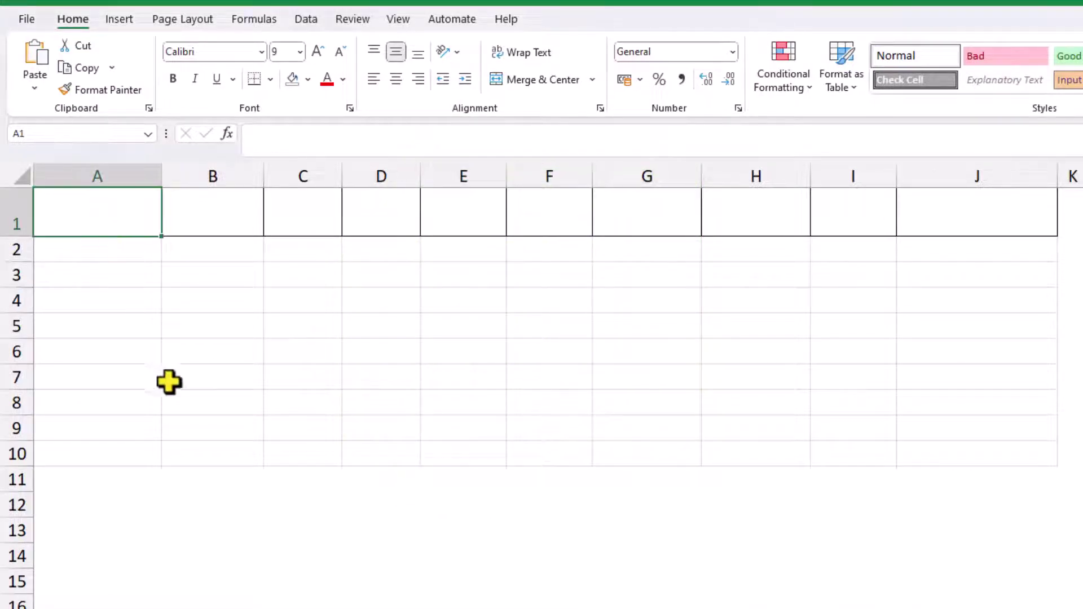
type("Employee Name")
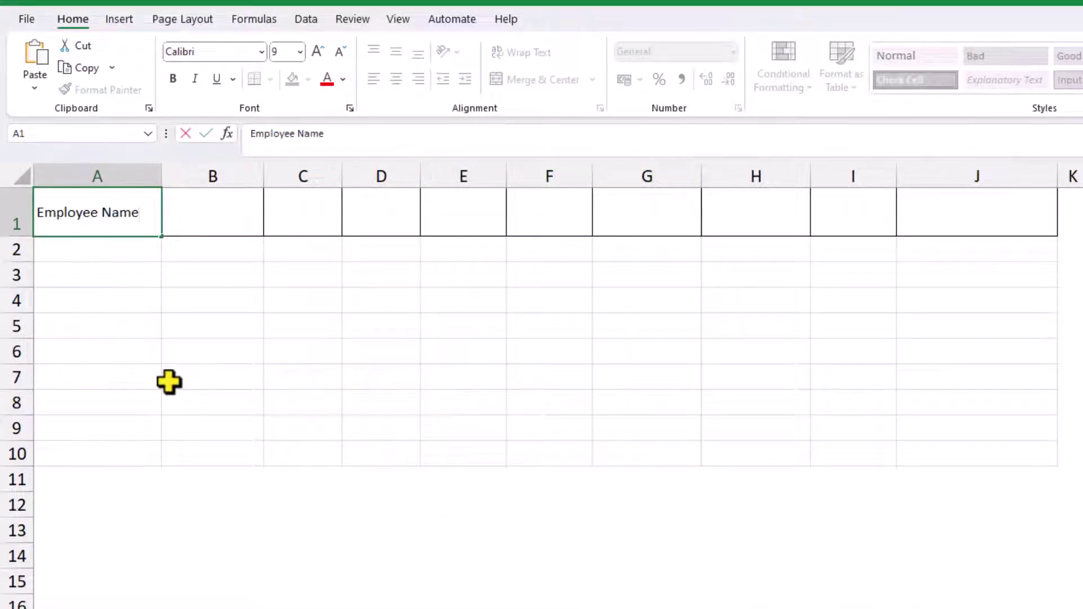
key("Tab")
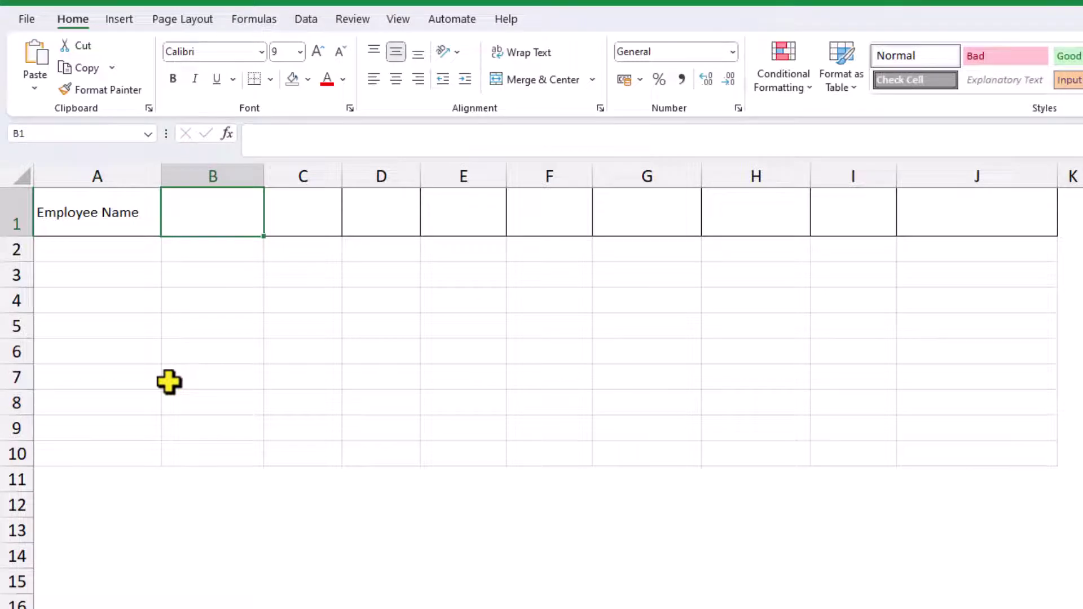
type("Date")
key("Tab")
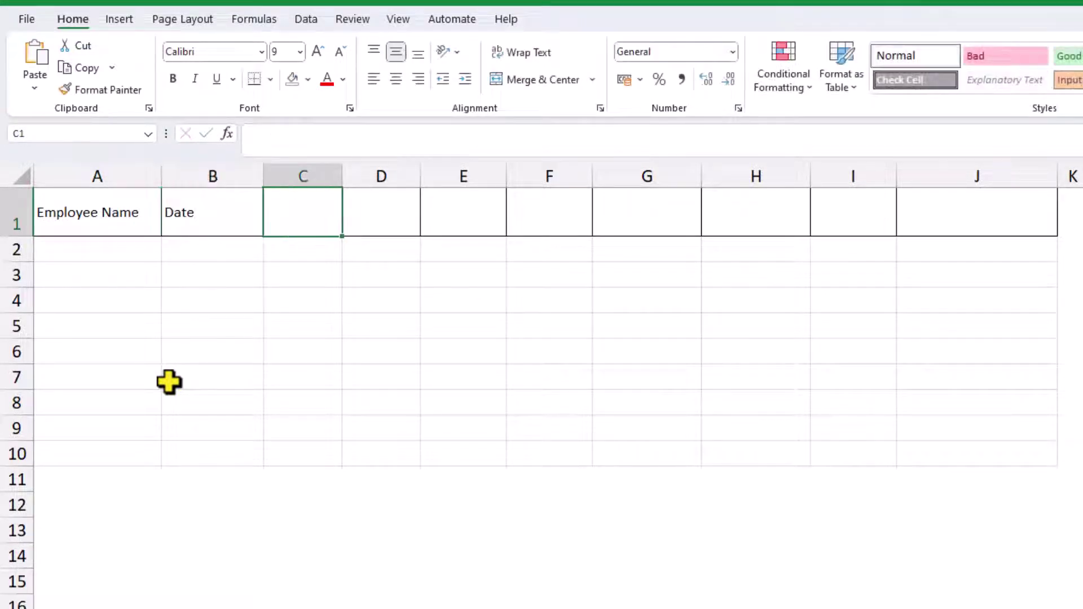
type("Clock-In")
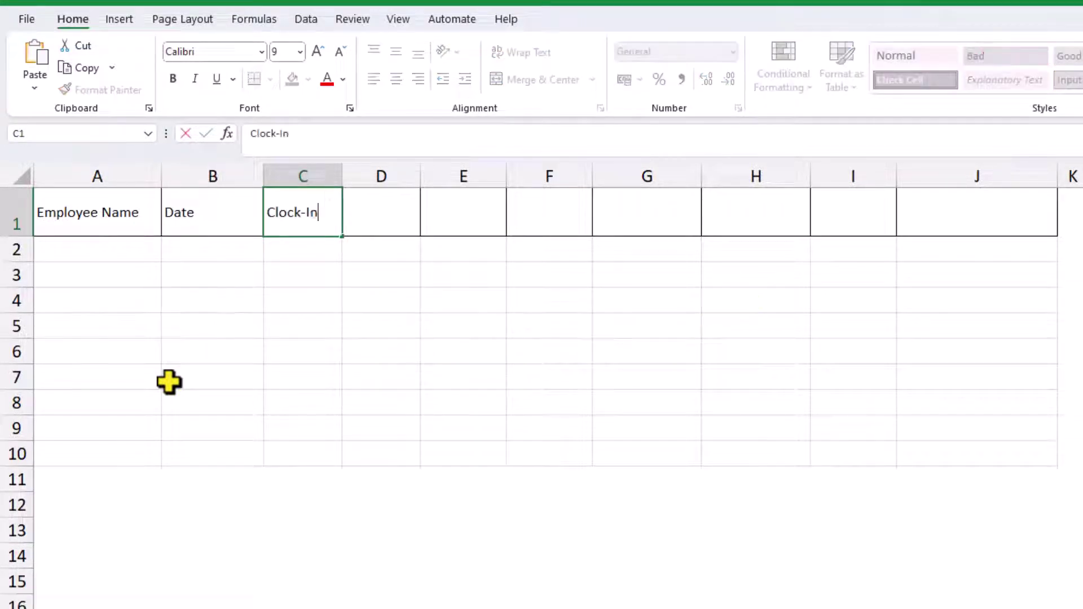
key("Tab")
type("Clock-Out")
key("Tab")
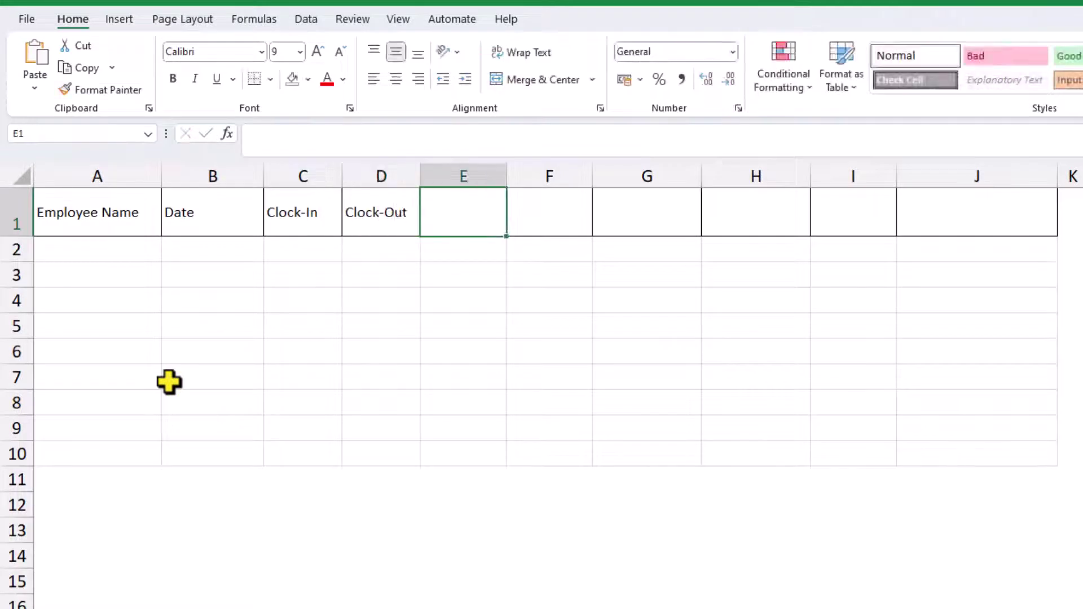
Add headings Break Start, Break End, Regular Hours, Overtime Hours and Total Hours Worked in E1:I1
type("Break")
key("Tab")
type("B")
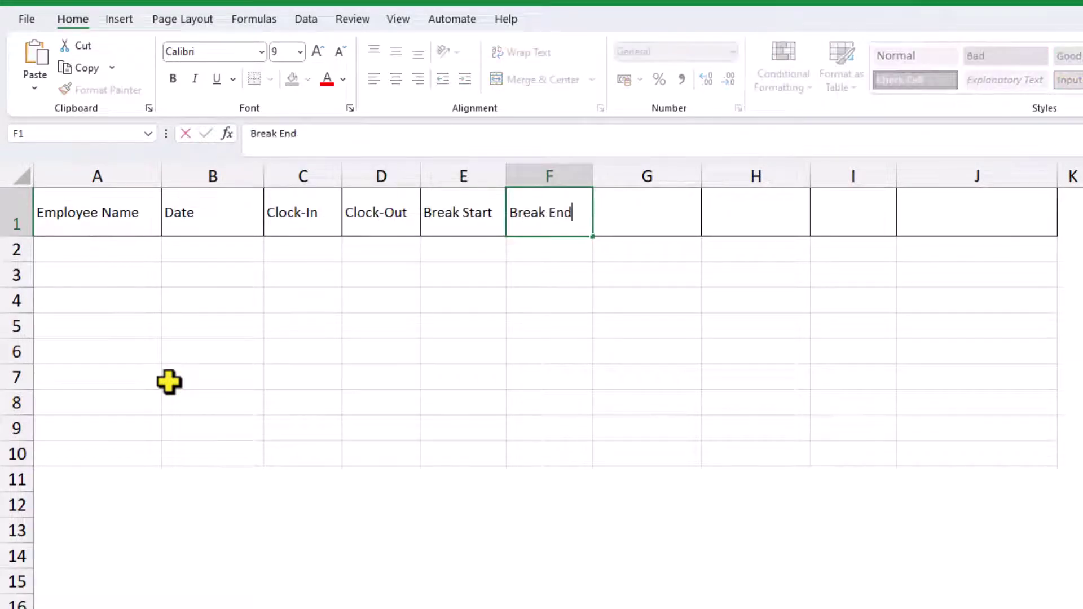
key("Tab")
type("Regu")
key("Tab")
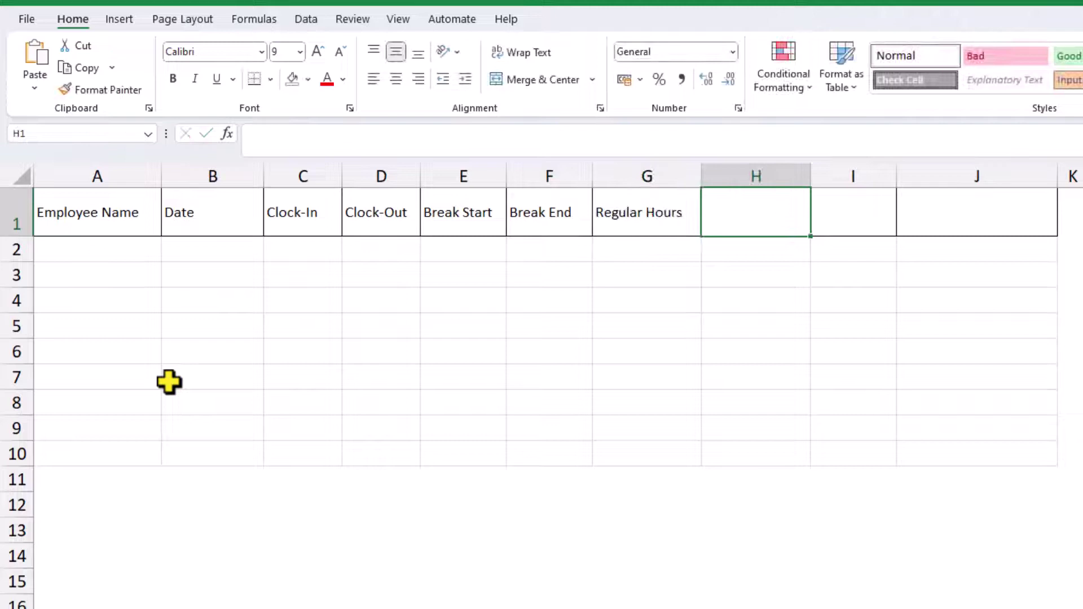
type("Overtime Hours")
key("Tab")
type("Total Hours Worked")
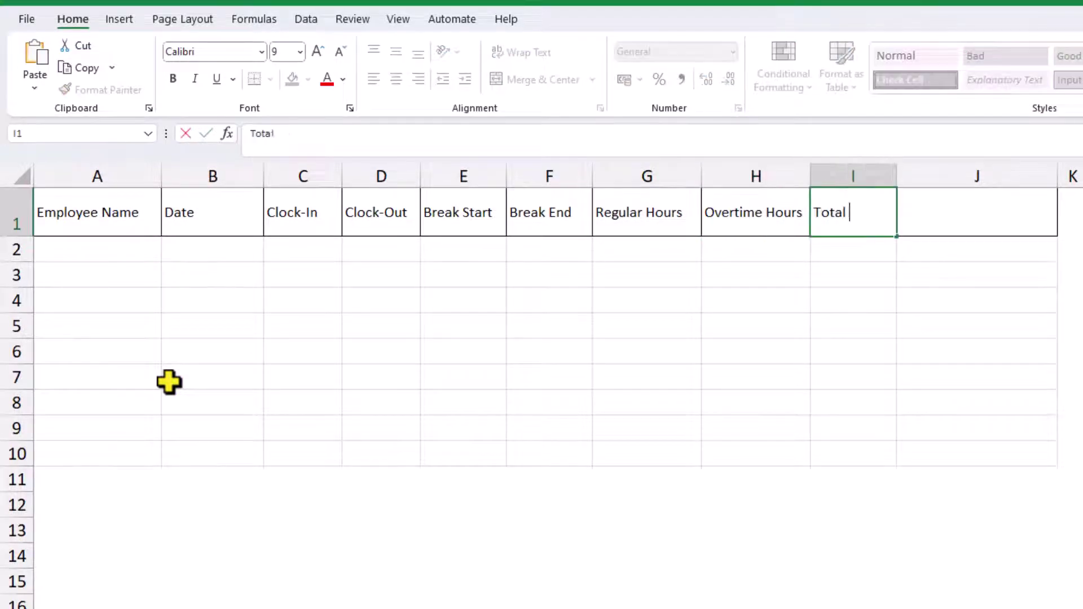
key("Tab")
Finish Reason for Deviation in J1, then make A1:J1 bold, yellow-filled and wrapped
type("Reaso")
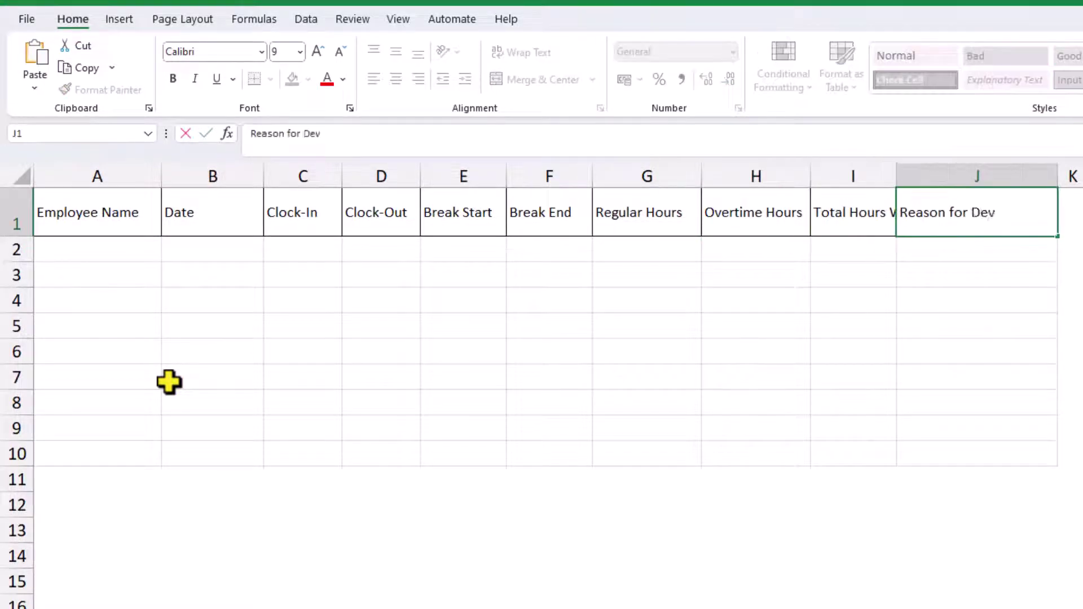
key("Return")
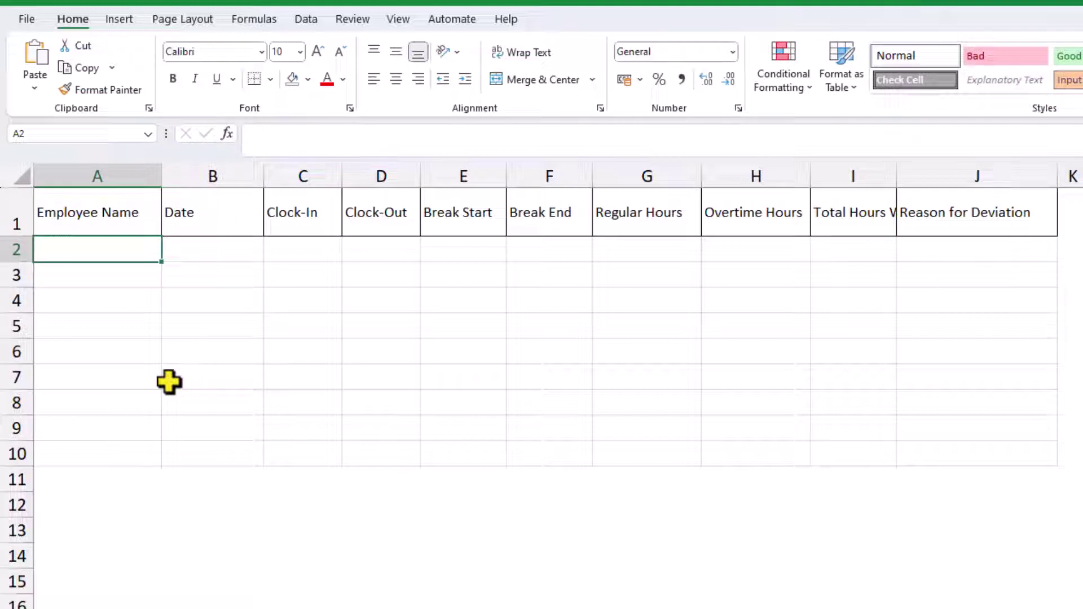
left_click(121, 215)
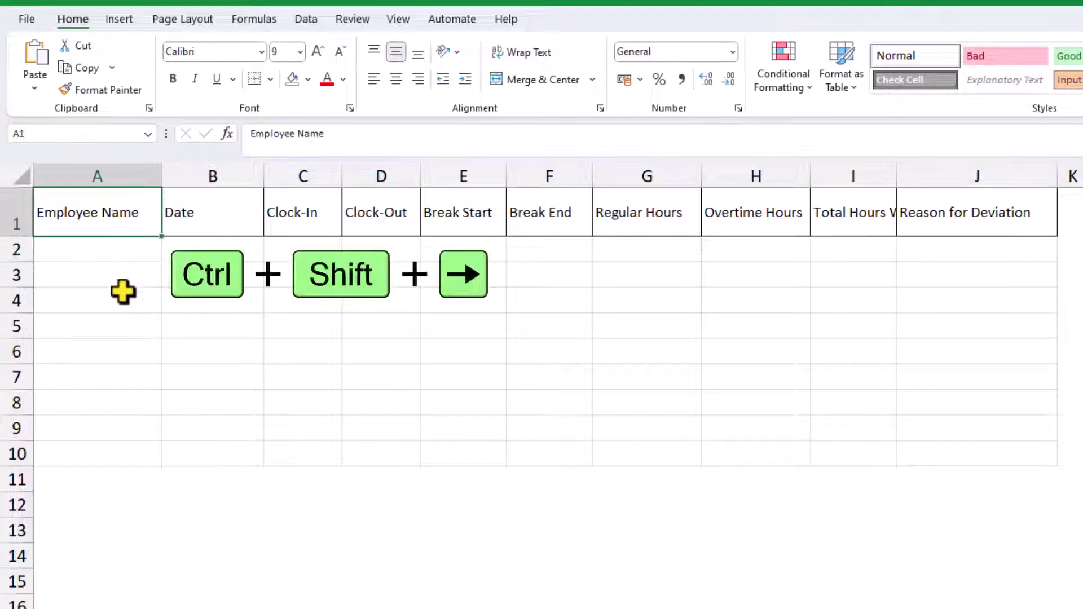
key("ctrl+shift+Right")
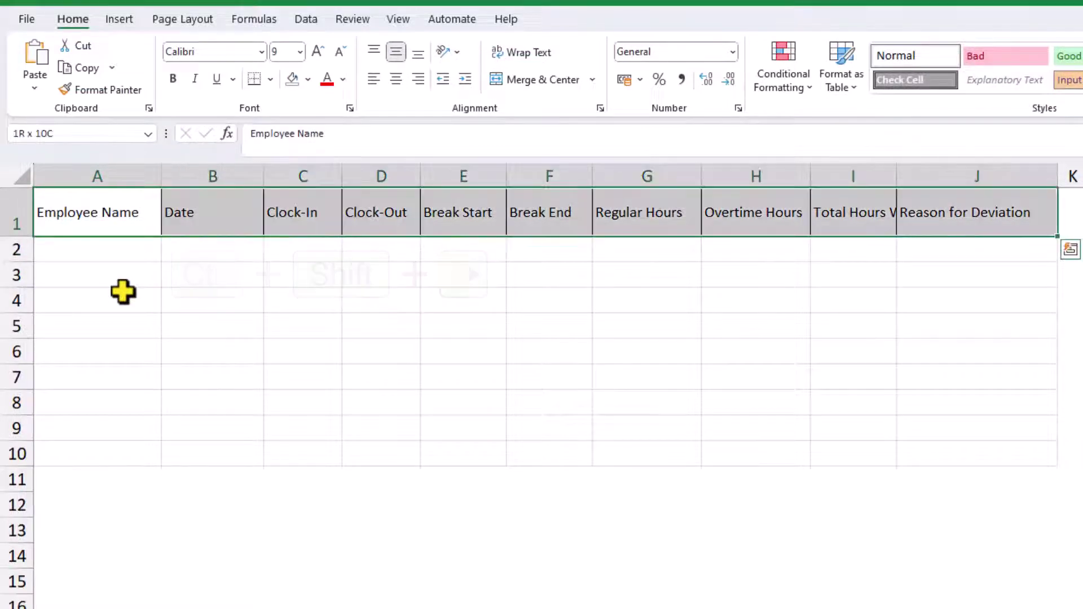
left_click(175, 76)
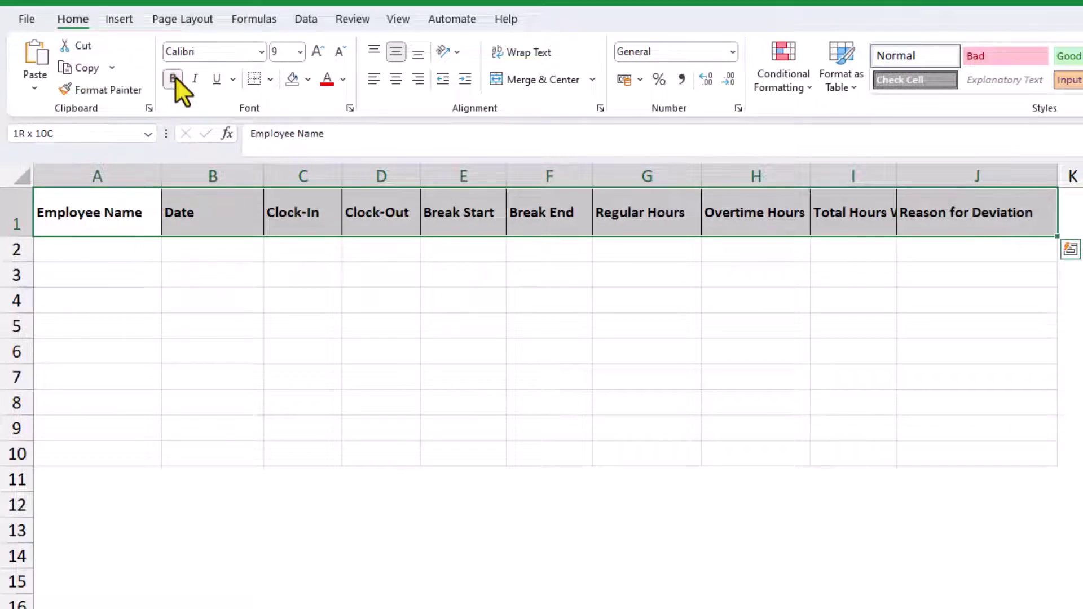
left_click(308, 79)
left_click(333, 242)
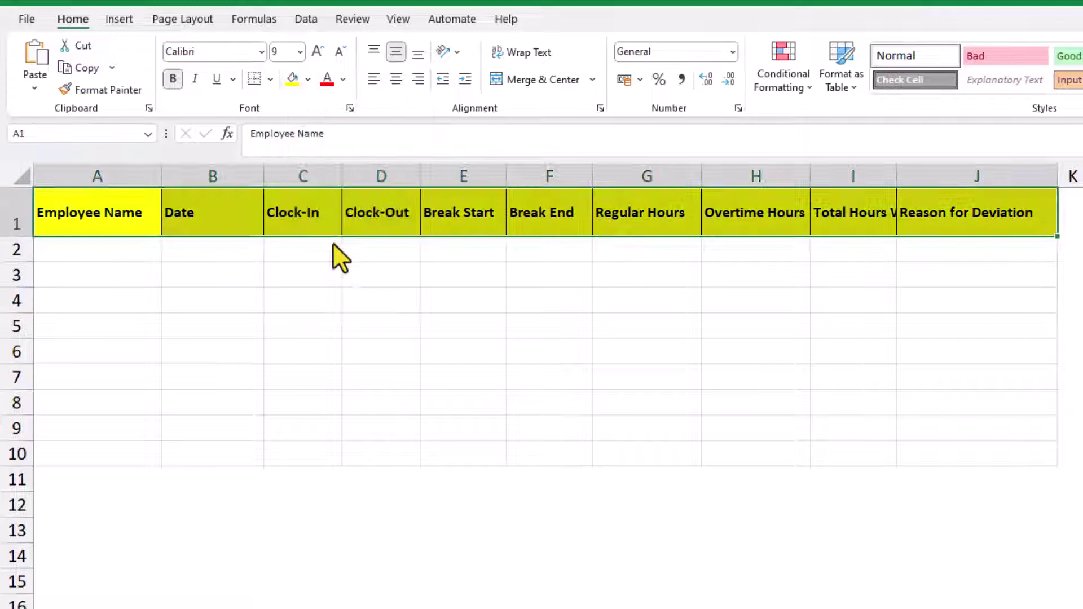
left_click(521, 52)
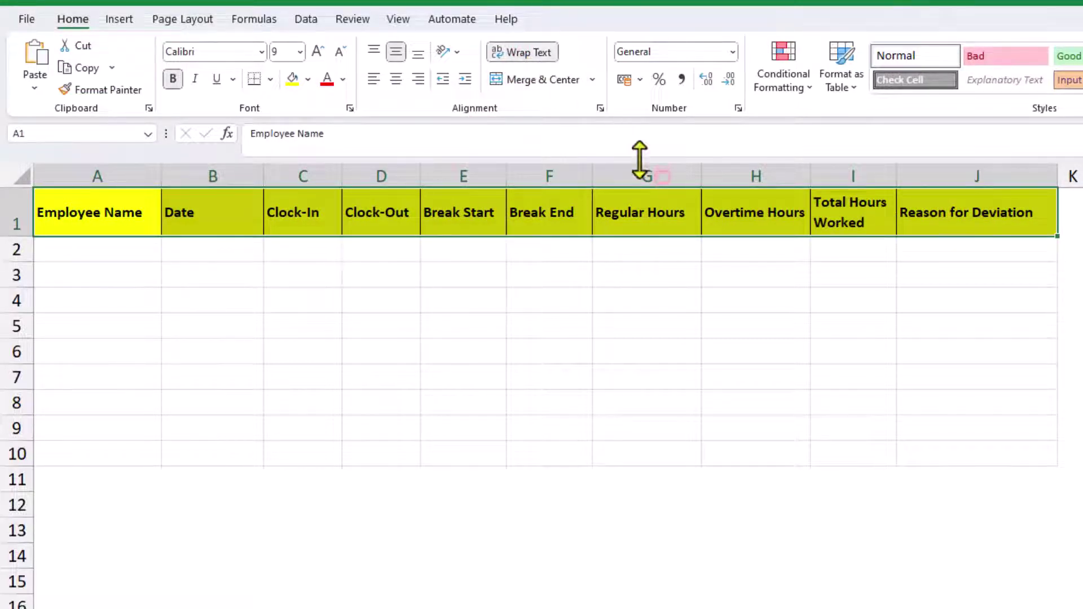
Narrow the Regular Hours and Overtime Hours columns G and H
left_click(664, 171)
mouse_move(664, 171)
left_mouse_down()
mouse_move(728, 174)
mouse_move(665, 175)
left_mouse_up()
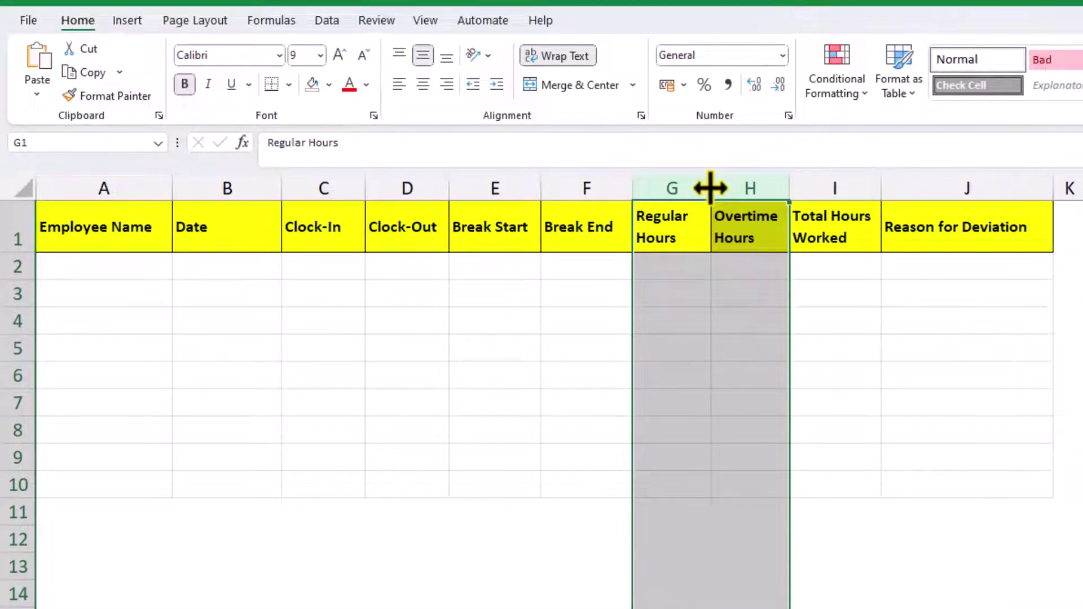
left_click(115, 273)
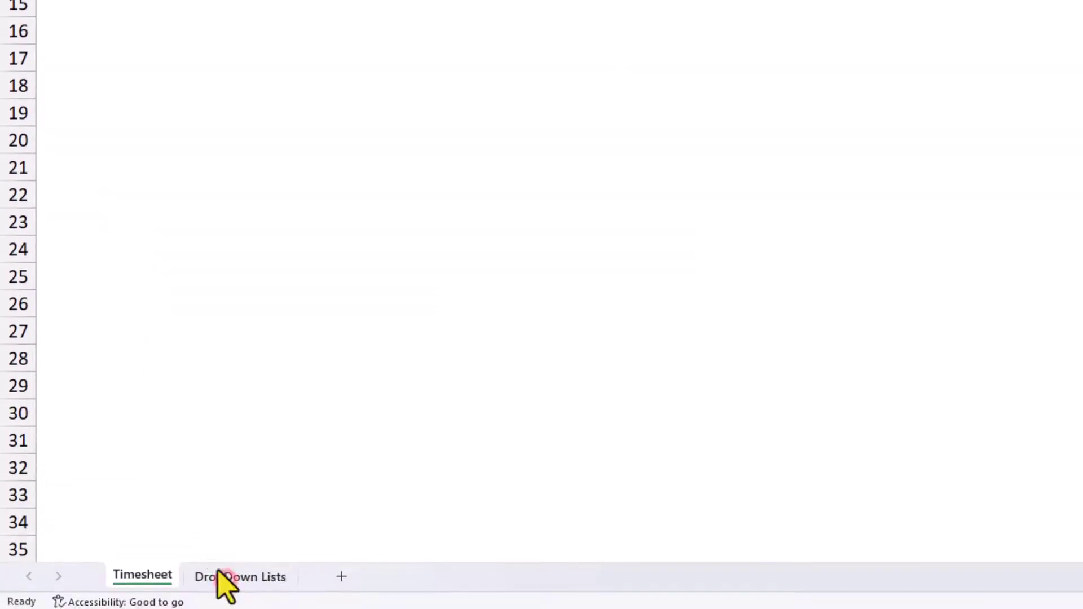
On the DropDown Lists sheet, add a bold, yellow-filled 'Employee Names' heading in A1
left_click(226, 582)
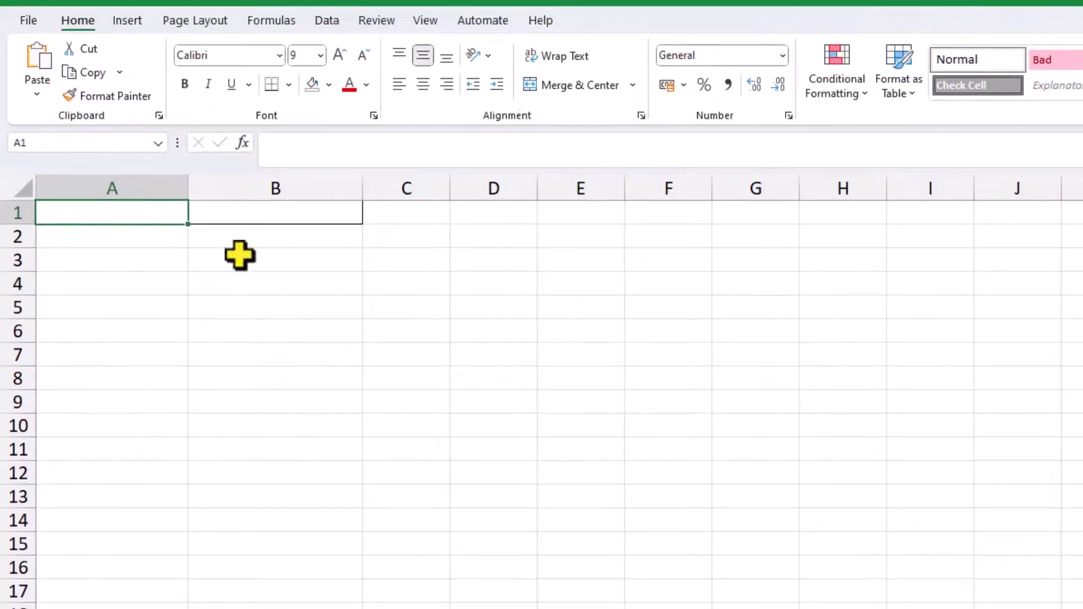
type("E")
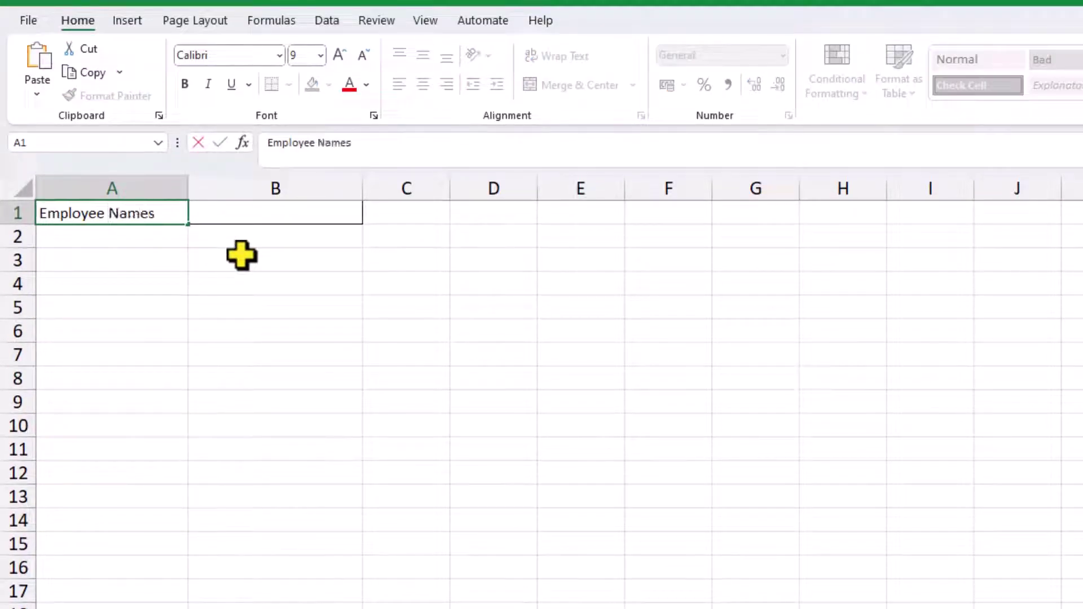
type("mployee Names")
key("Return")
left_click(159, 212)
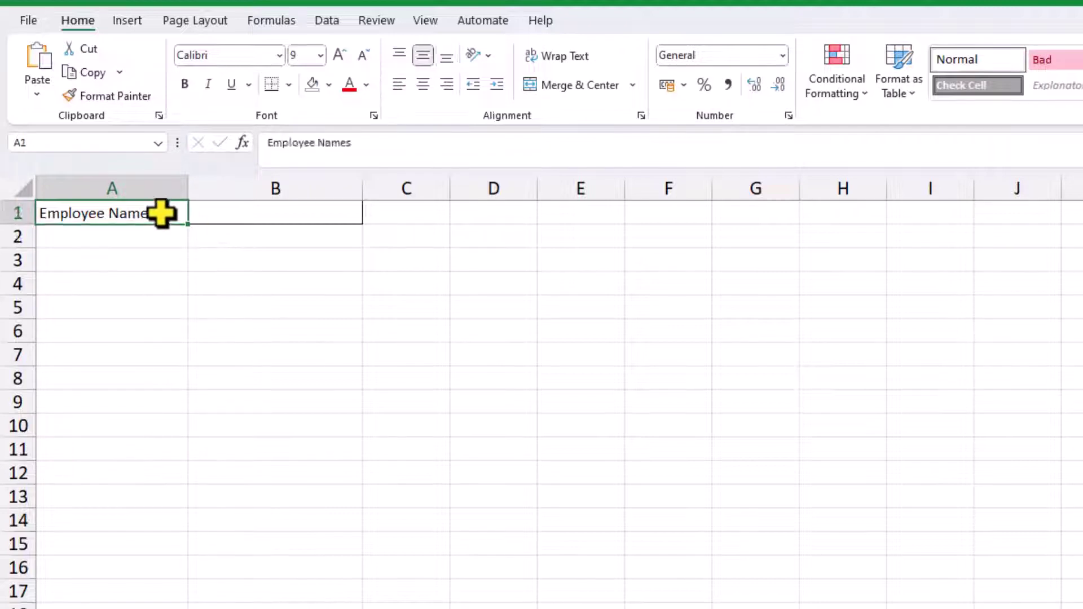
left_click(184, 84)
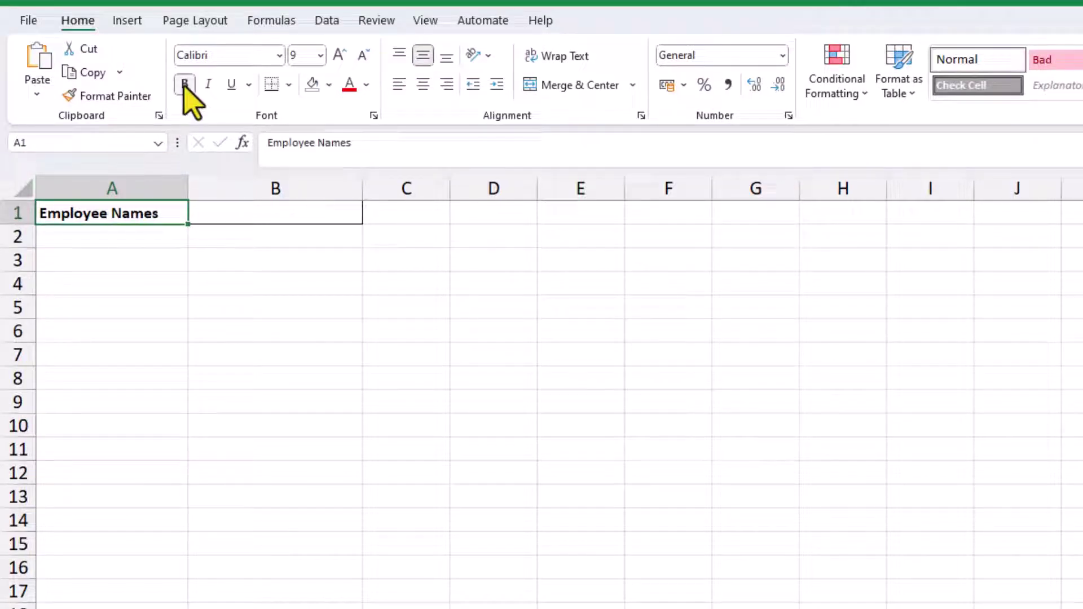
left_click(328, 85)
left_click(357, 255)
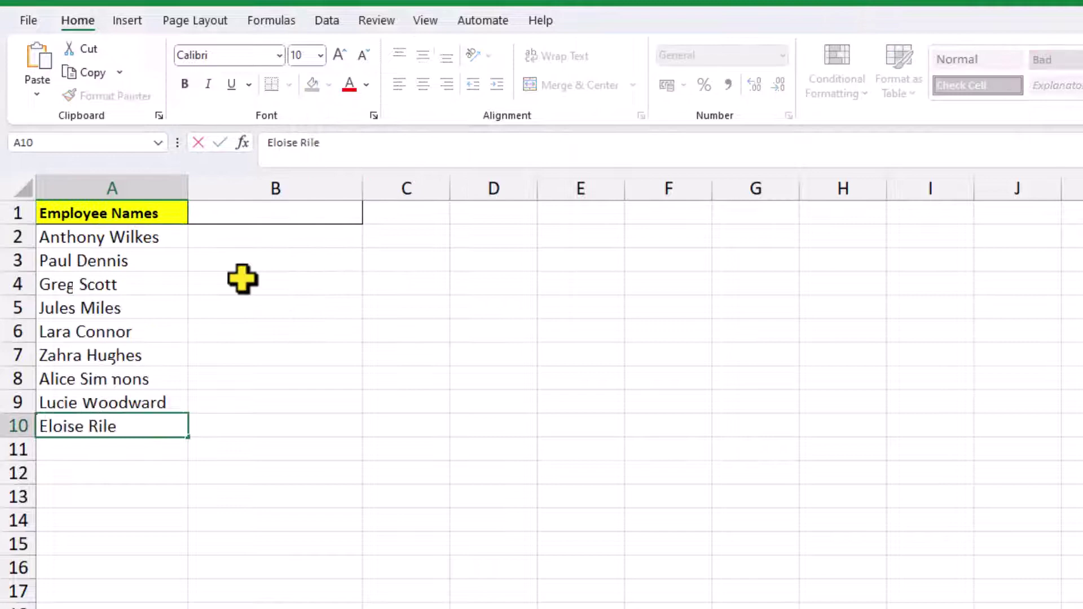
Finish entering the employee names down to A11
type("y")
key("Return")
type("Paula Crawford")
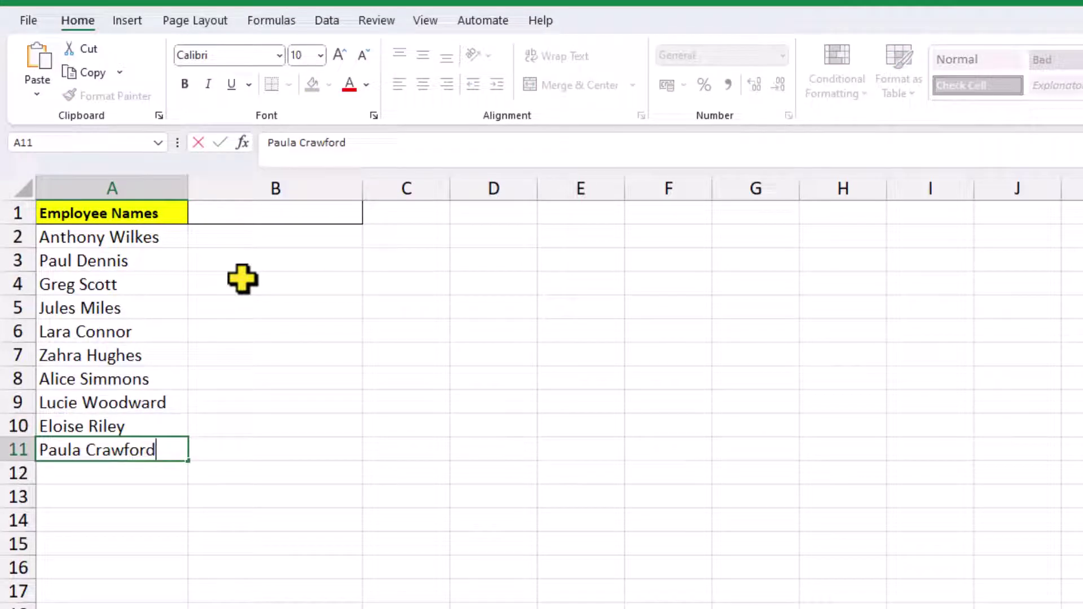
key("Return")
Sort the names A2:A11 A to Z and name the range Employee
left_click_drag(157, 234, 155, 456)
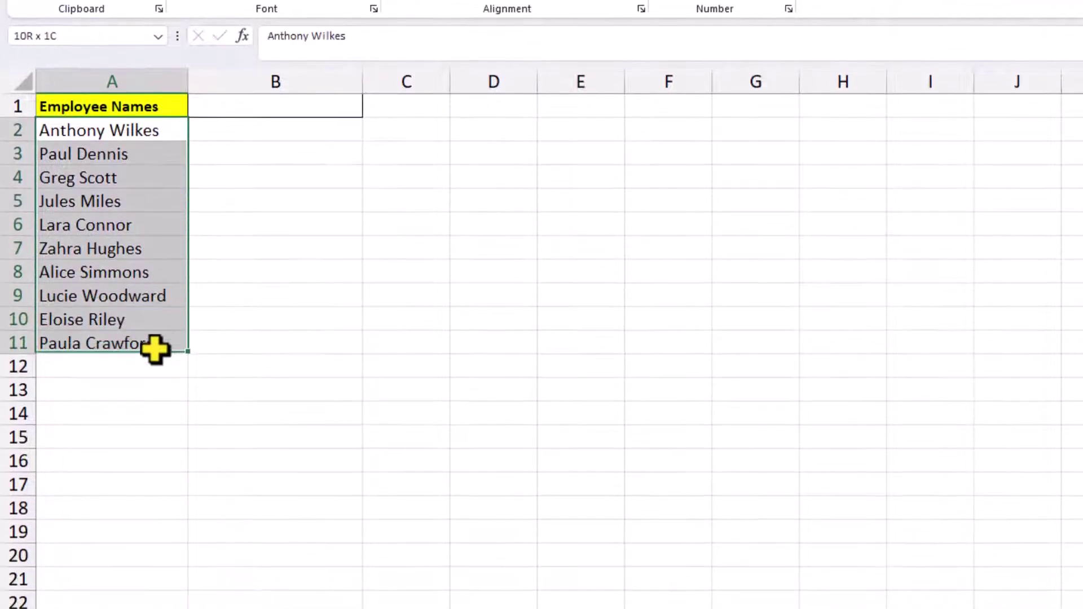
right_click(149, 265)
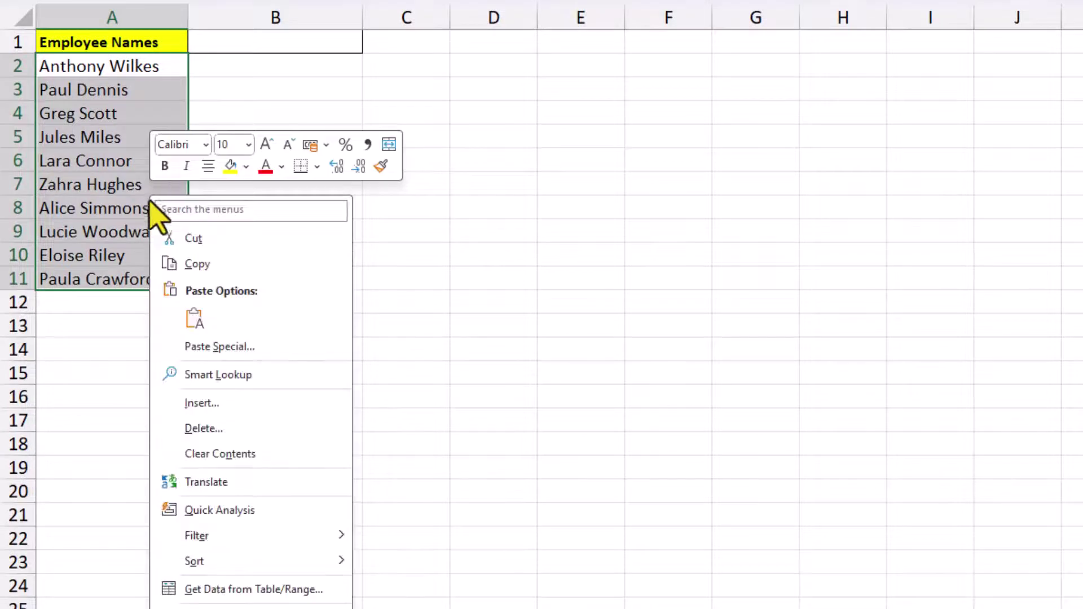
mouse_move(265, 561)
left_click(423, 563)
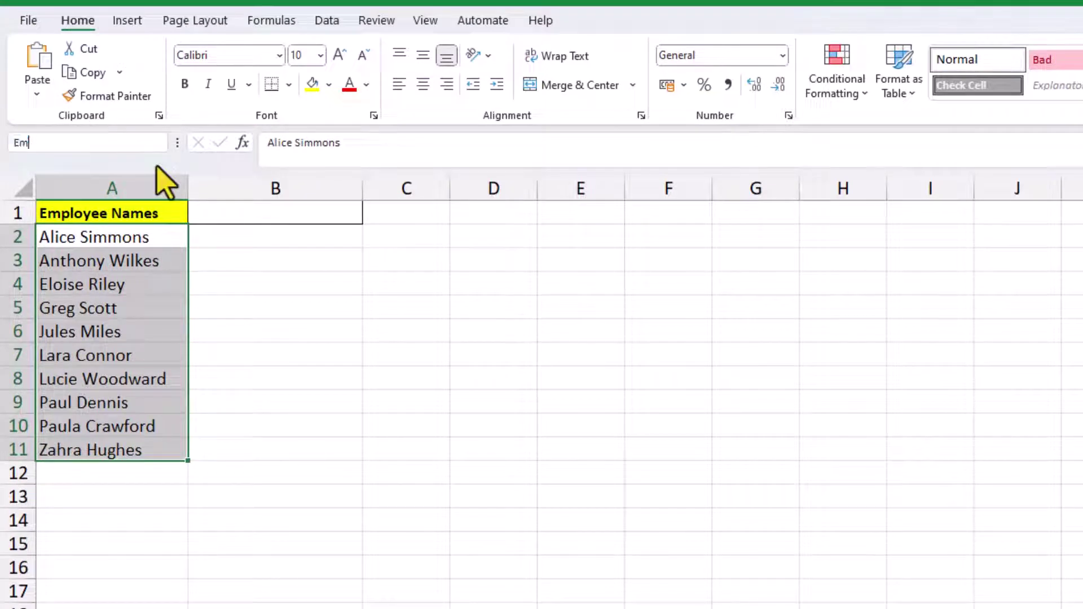
type("ee")
key("Return")
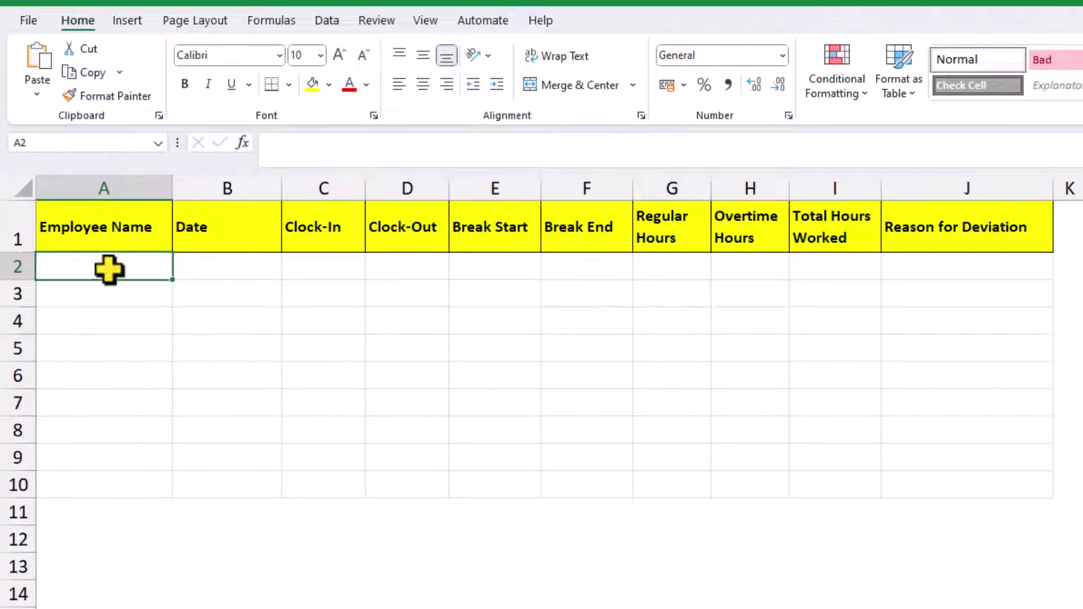
Add a List data validation with source =employee to A2:A10
left_click_drag(108, 267, 115, 486)
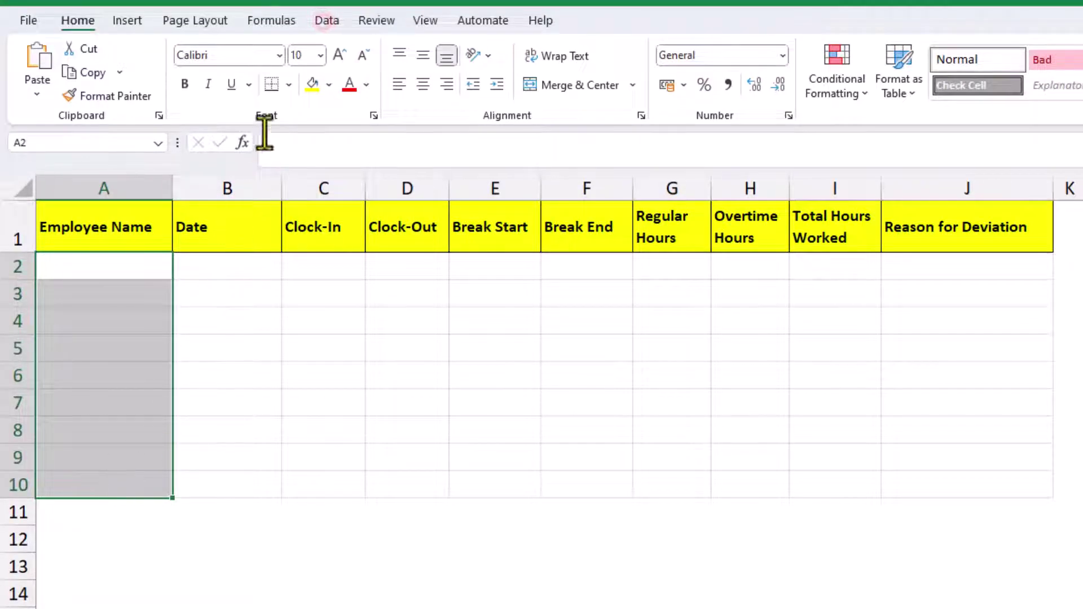
left_click(327, 21)
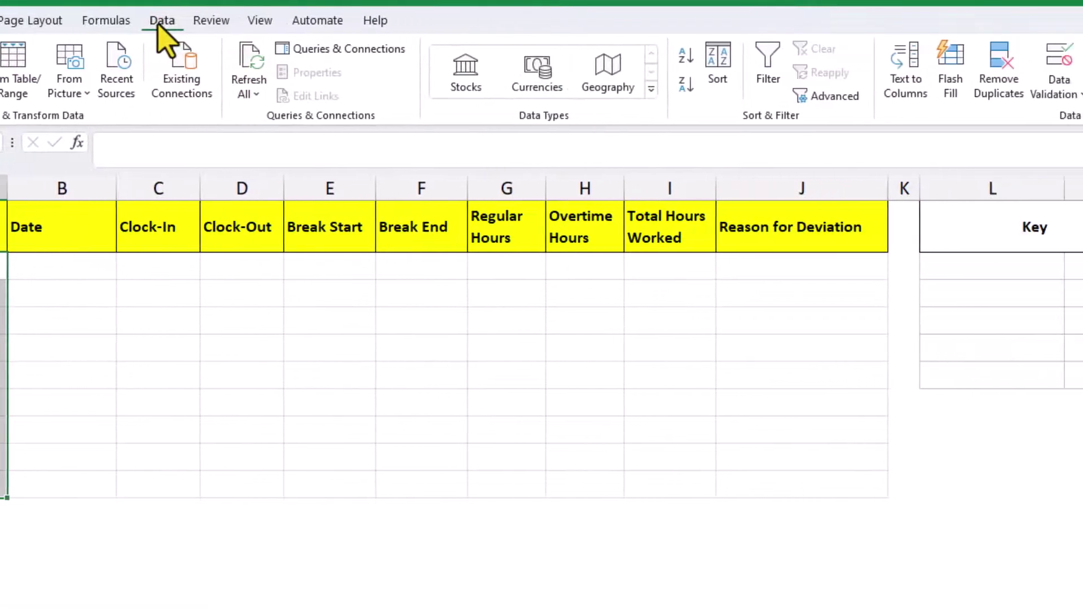
left_click(1004, 68)
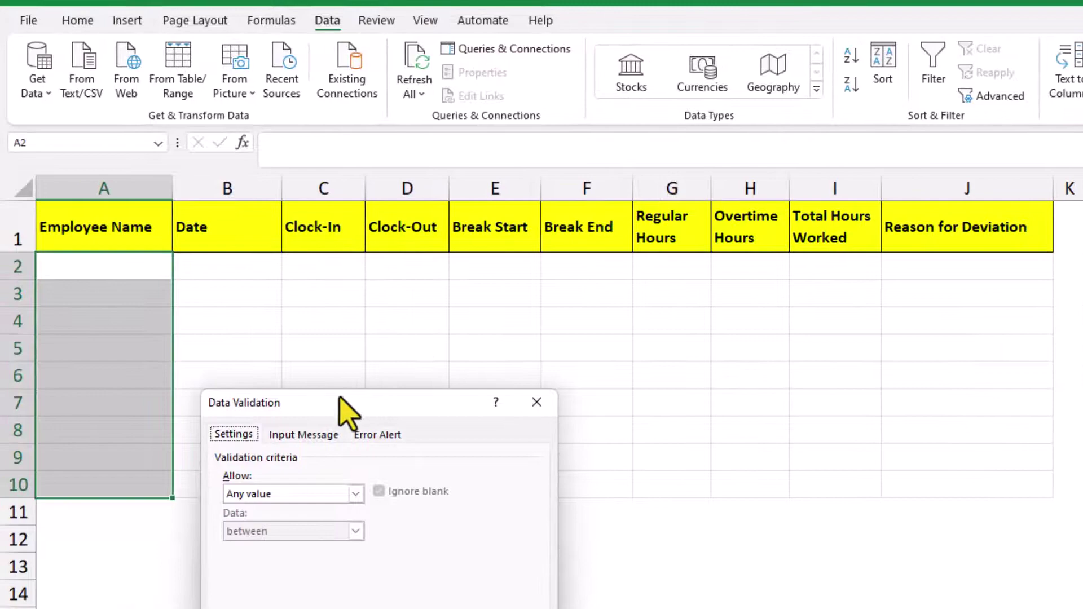
left_click_drag(339, 399, 402, 274)
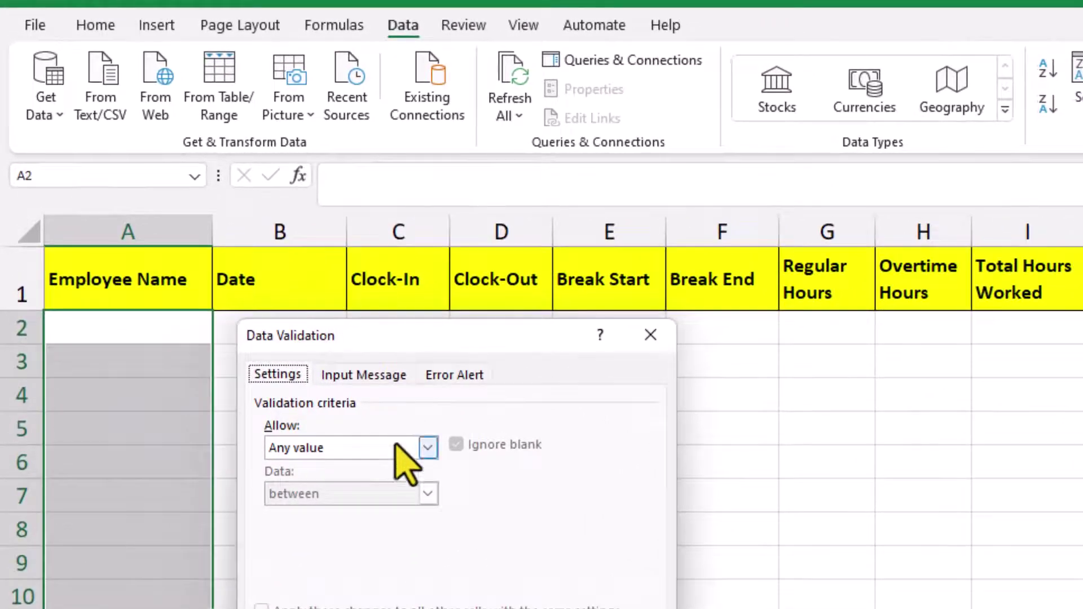
left_click(397, 447)
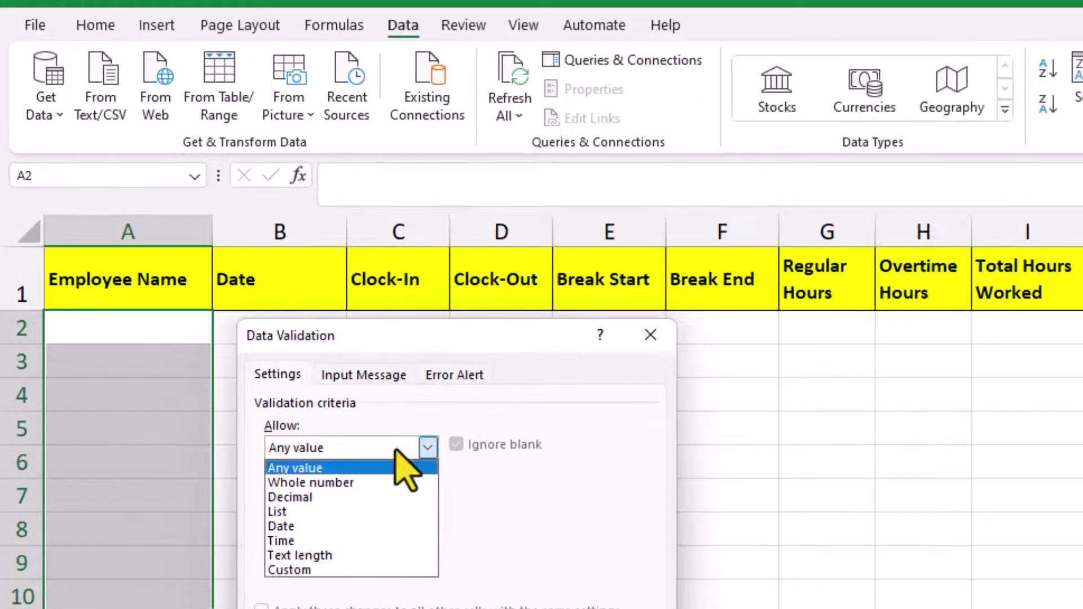
left_click(375, 511)
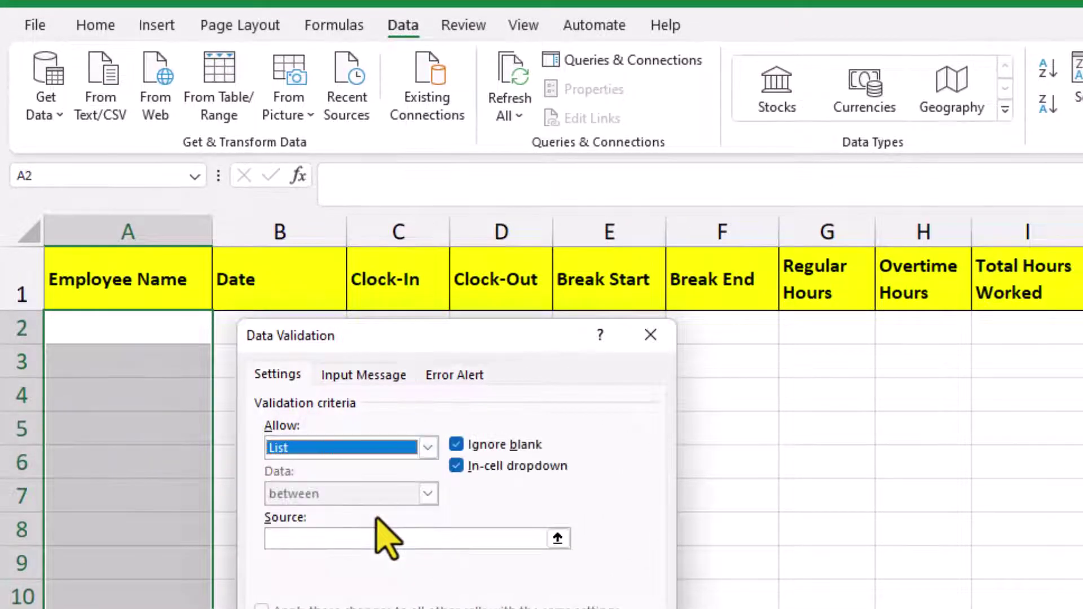
left_click(380, 539)
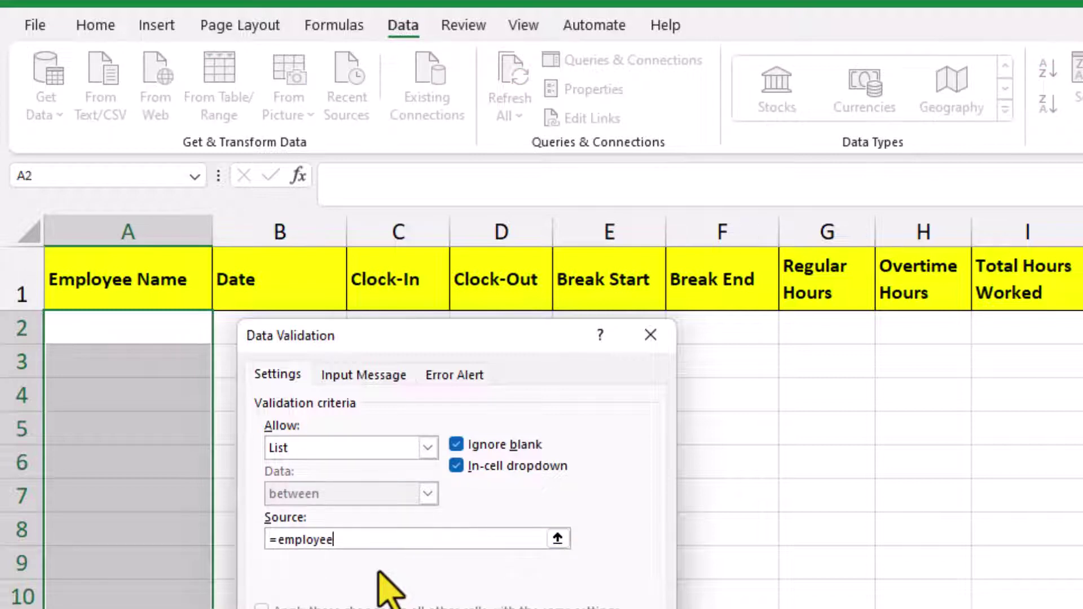
key("Return")
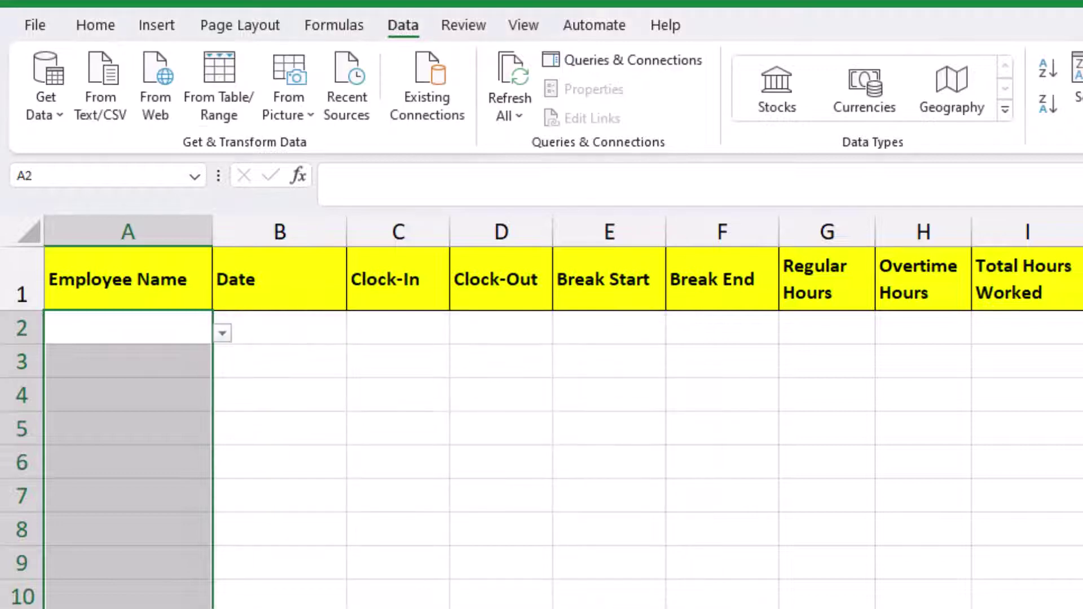
Pick employee names from the dropdown in A2 and A3
left_click(168, 327)
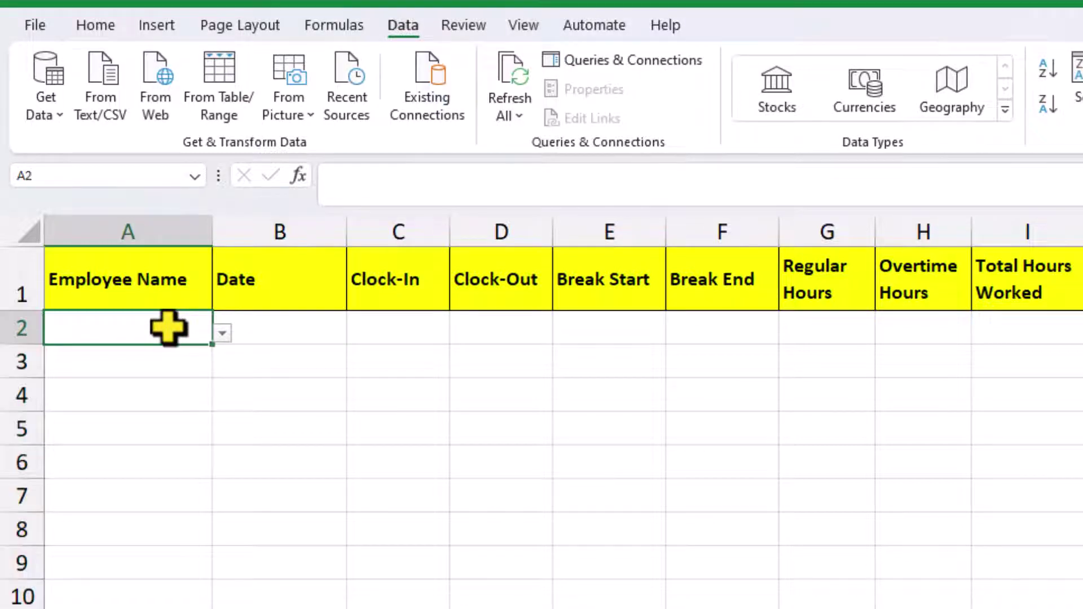
left_click(223, 333)
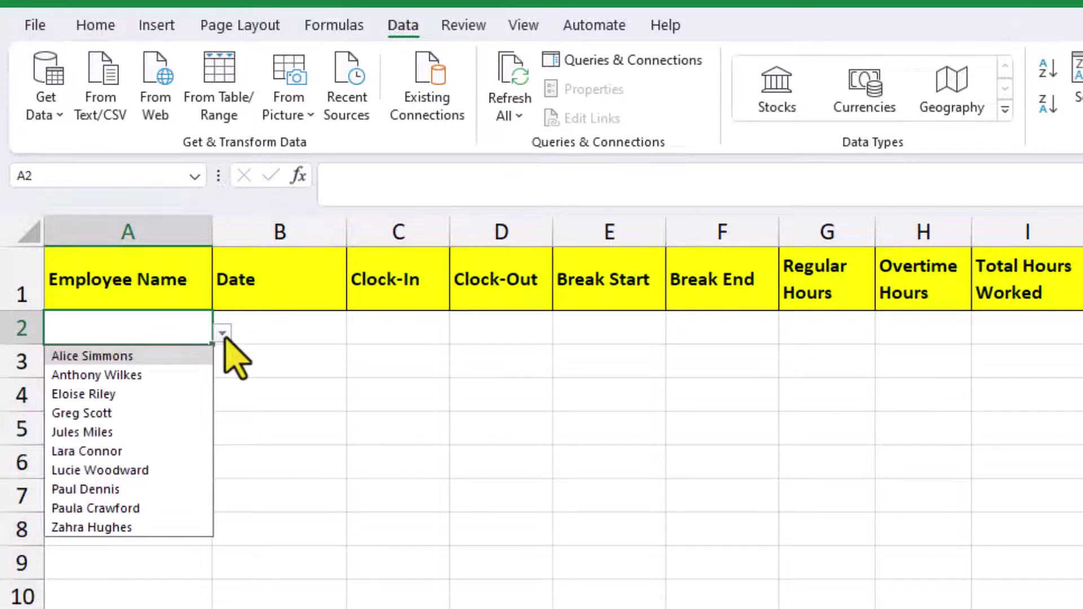
left_click(187, 377)
left_click(186, 368)
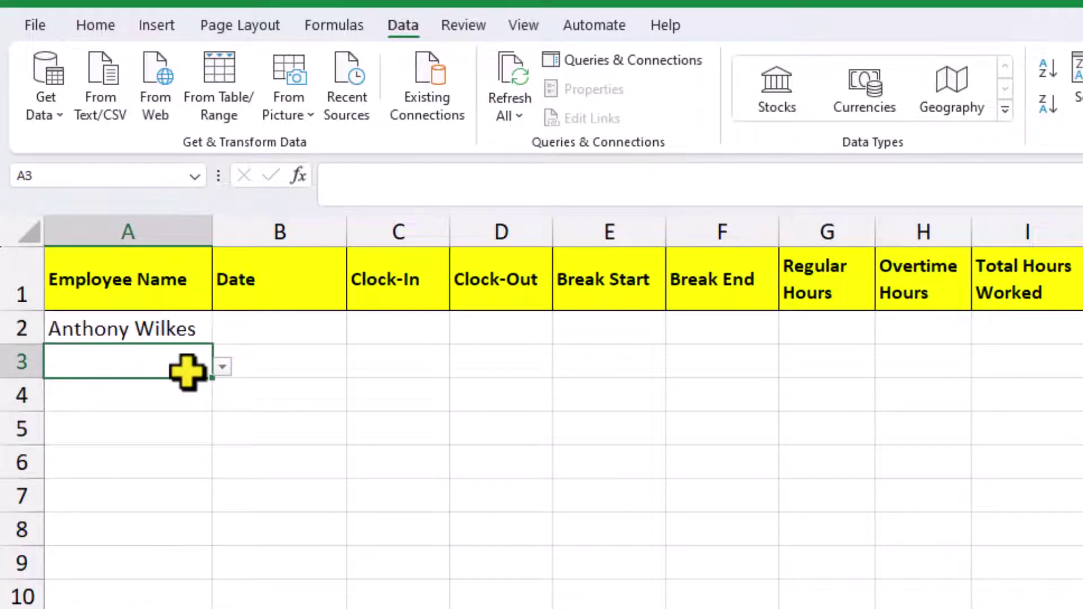
left_click(223, 367)
left_click(168, 523)
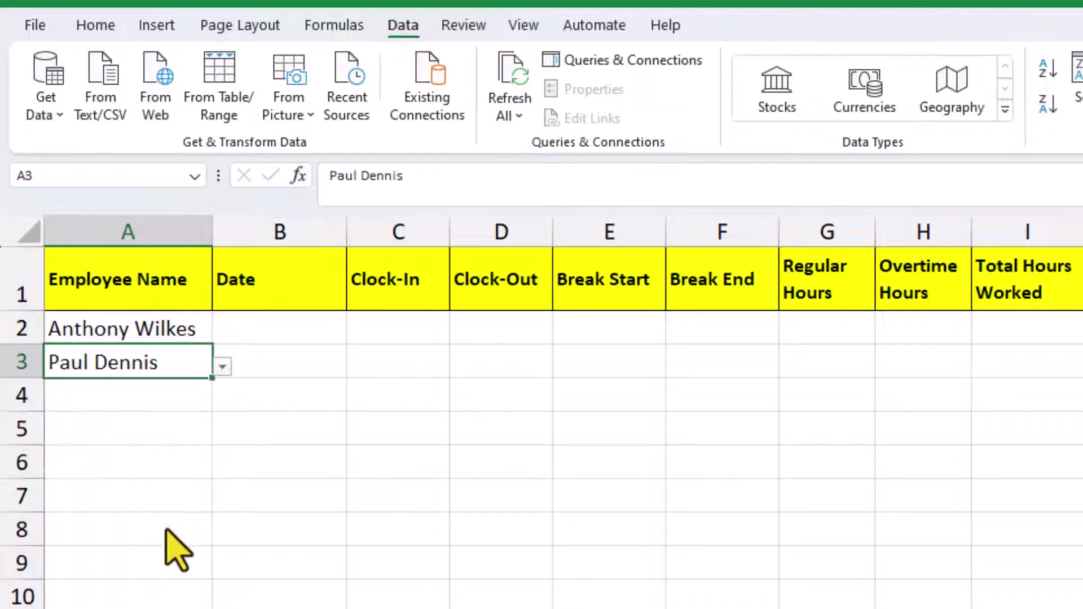
Enter the date 01/02/2025 in B2
left_click(272, 334)
type("01/02/25")
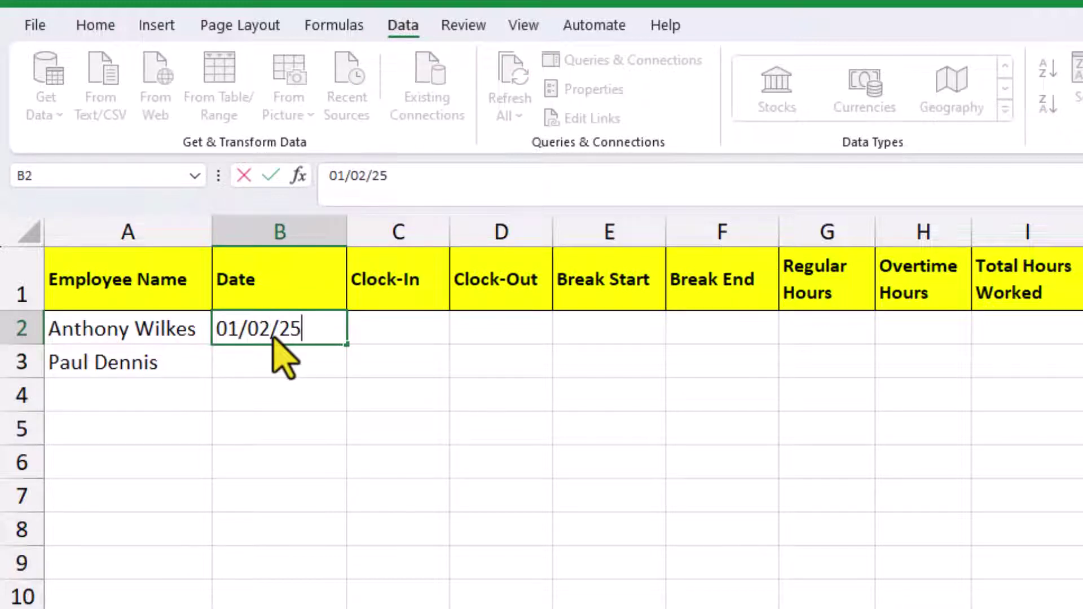
key("ctrl+Return")
Format columns C to F with the Time number format
left_click_drag(406, 228, 703, 225)
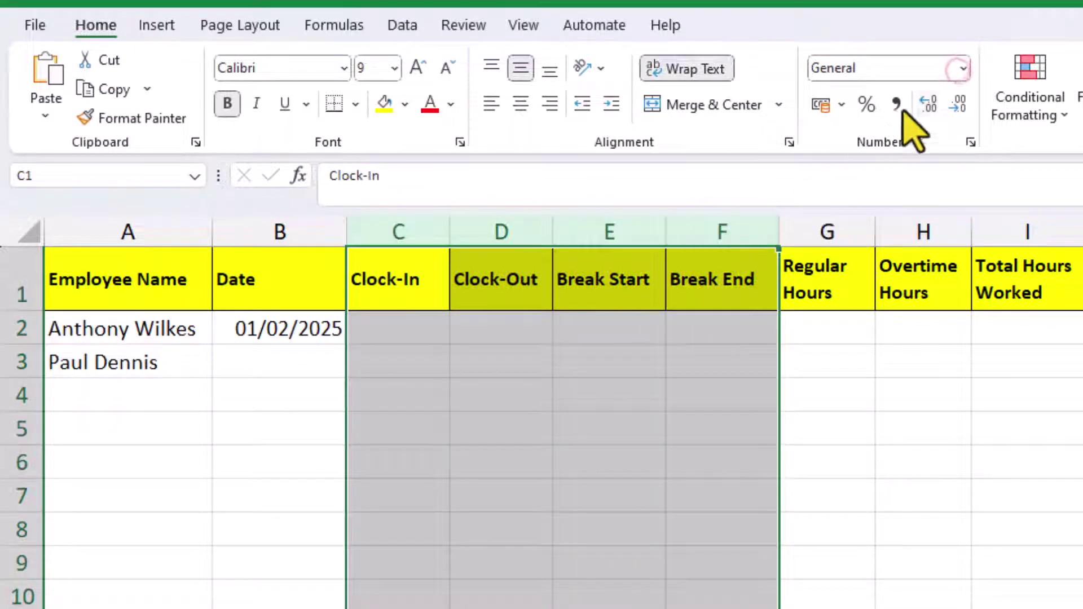
left_click(962, 69)
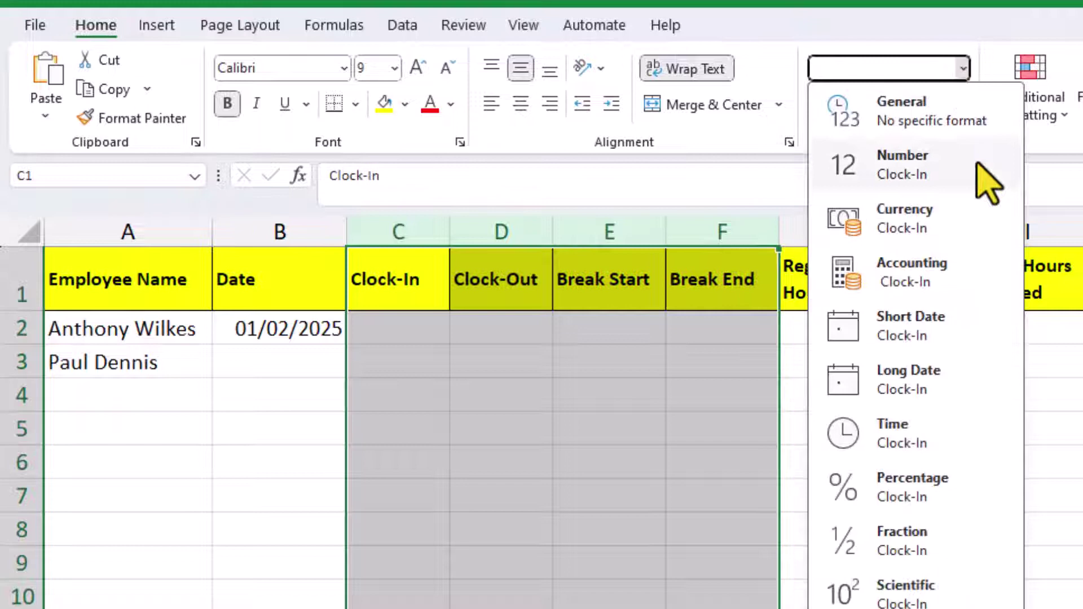
left_click(933, 435)
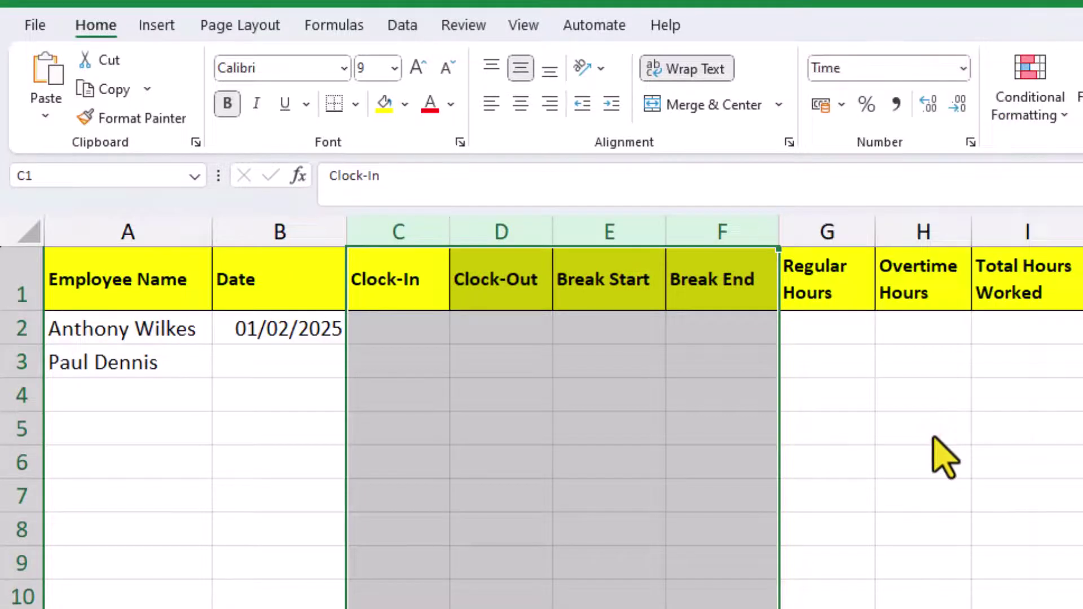
Enter the clock-in time 08:00 in C2
left_click(390, 330)
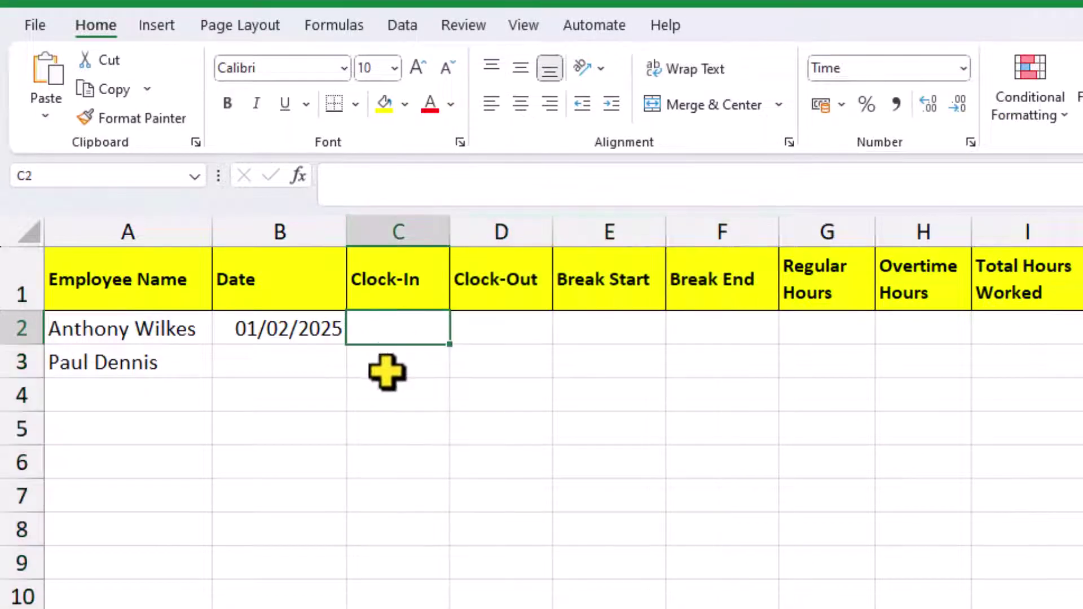
type("08:00")
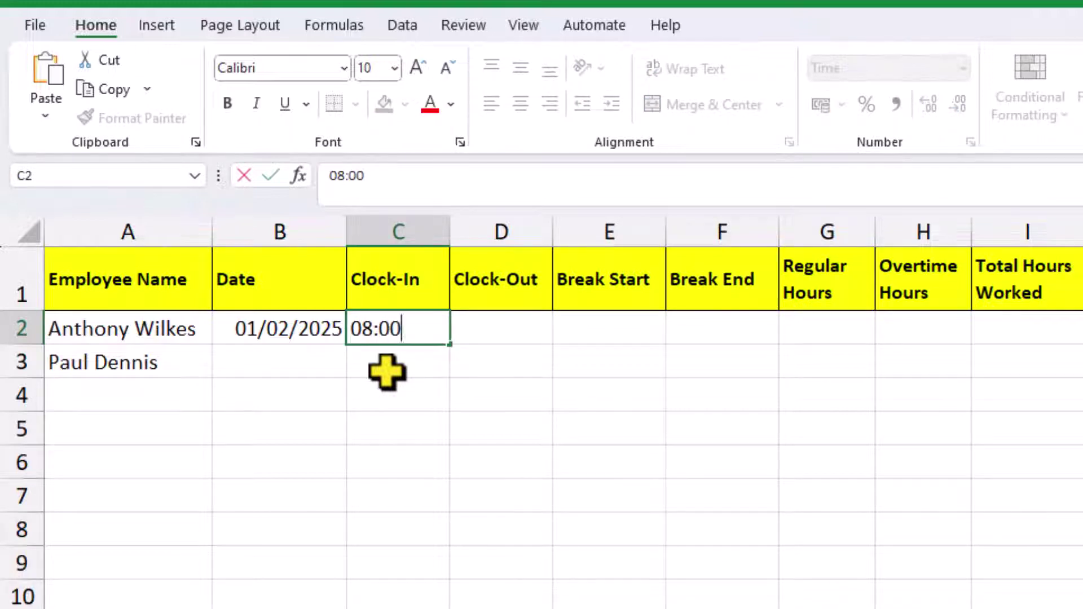
key("Tab")
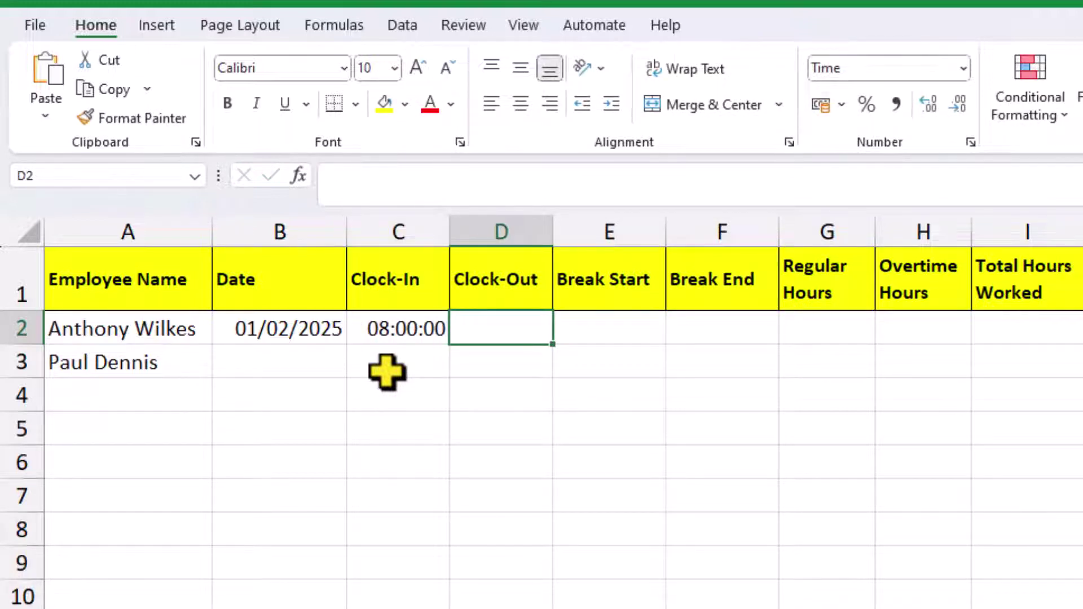
Apply the custom hh:mm number format to columns C to F
left_click_drag(420, 231, 727, 230)
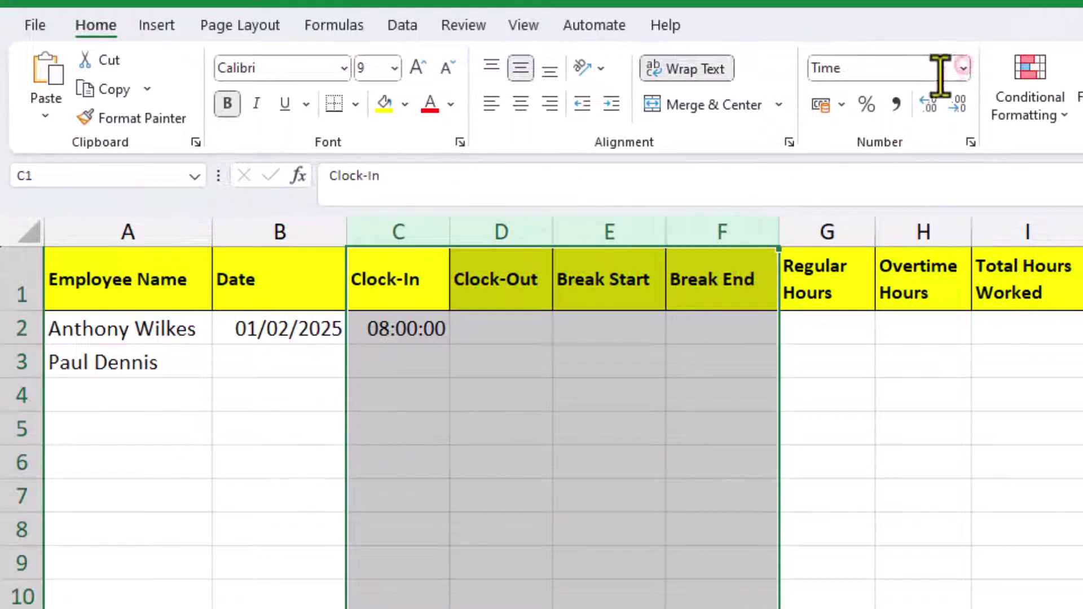
left_click(963, 59)
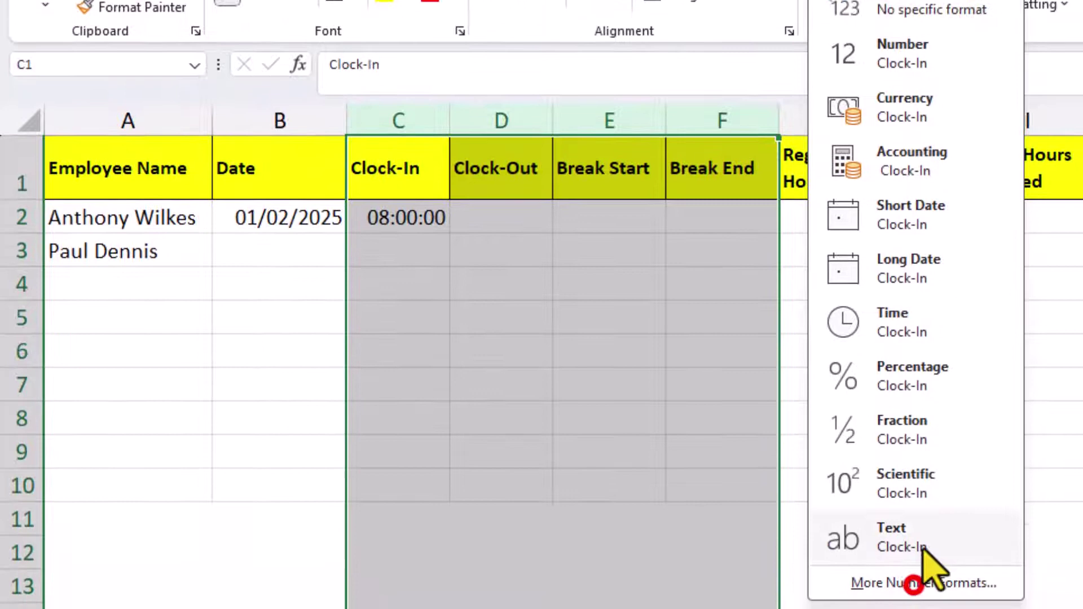
left_click(912, 584)
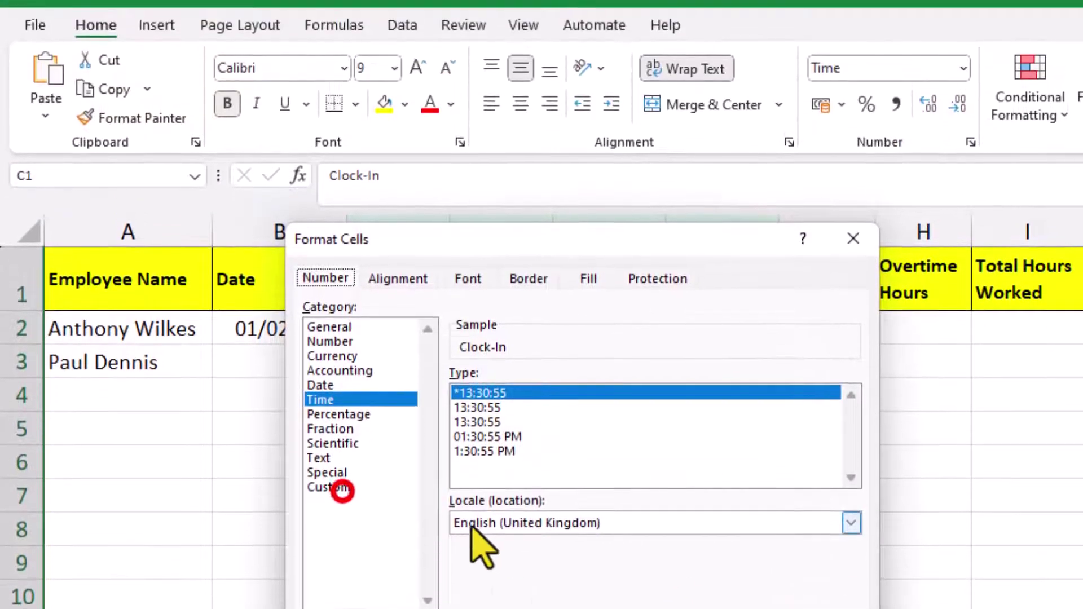
left_click(338, 488)
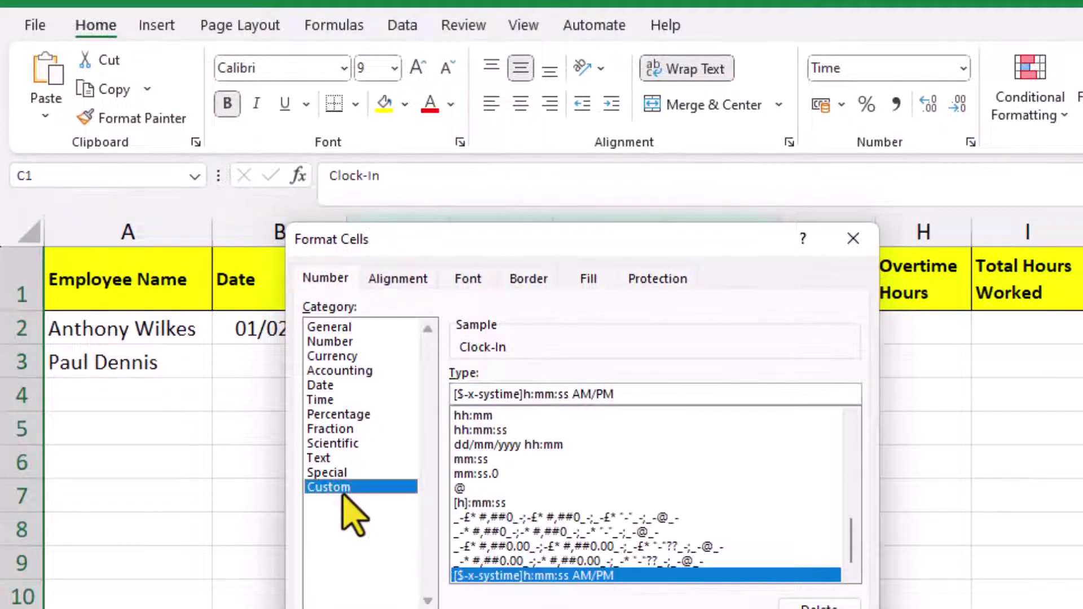
left_click(482, 415)
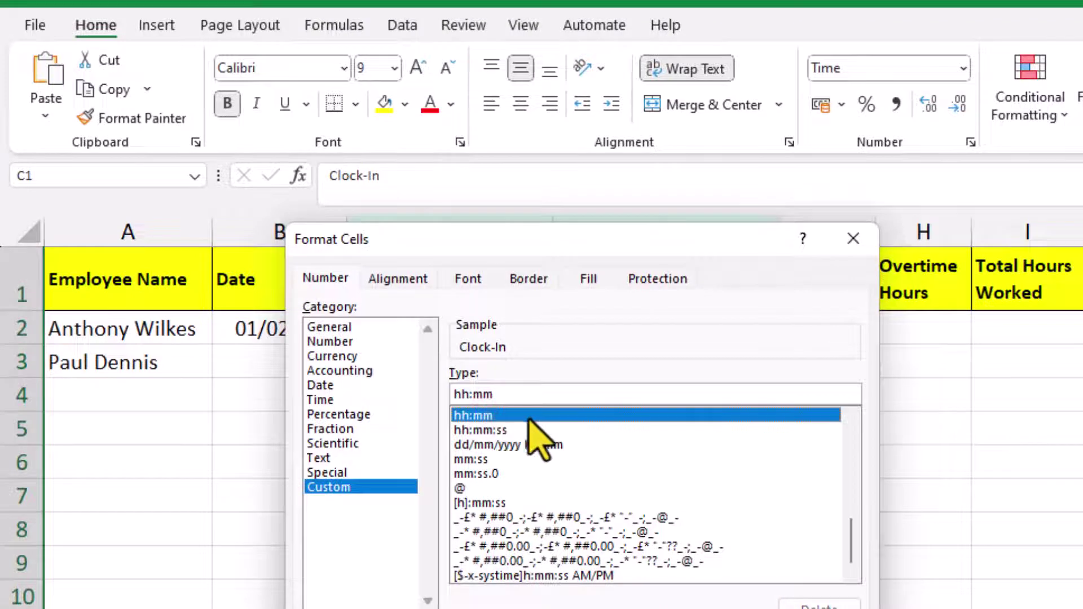
key("Return")
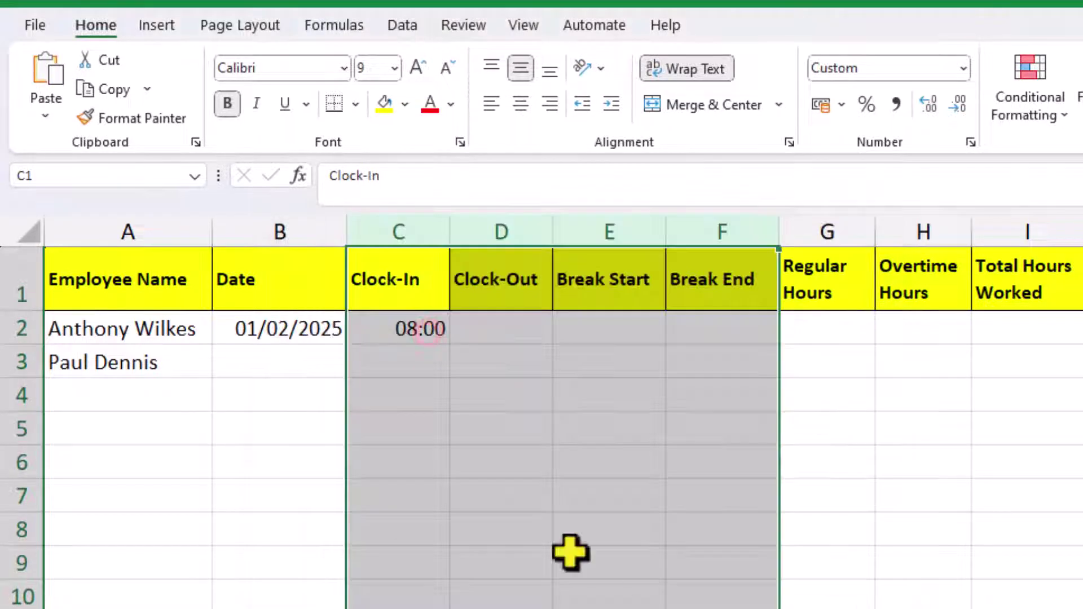
Enter 09:00, 17:00, 12:00 and 13:00 in C2 through F2
left_click(418, 332)
type("09:")
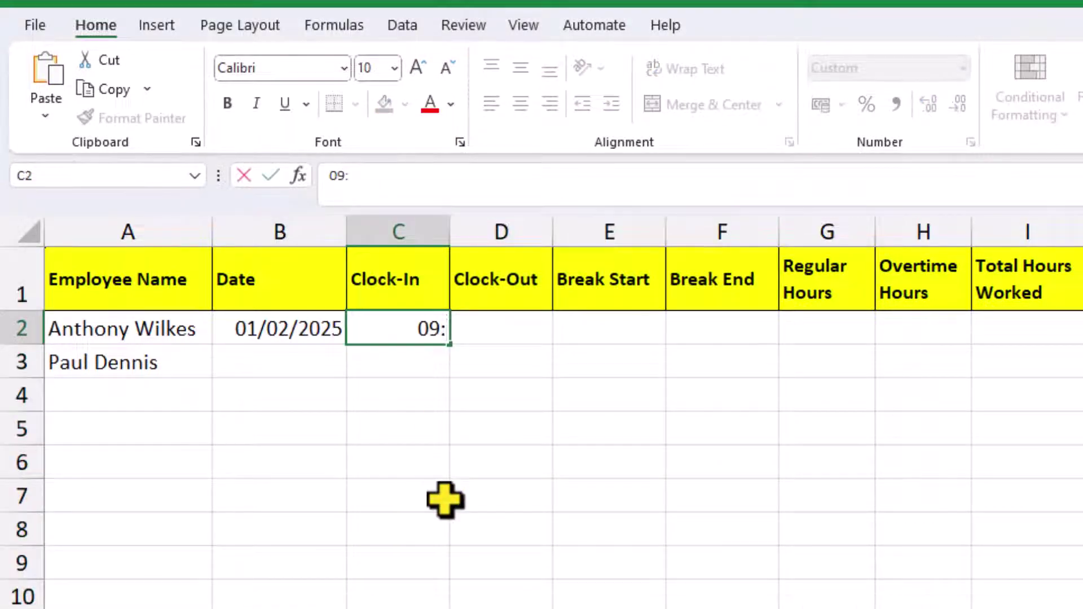
type("00")
key("Tab")
type("17")
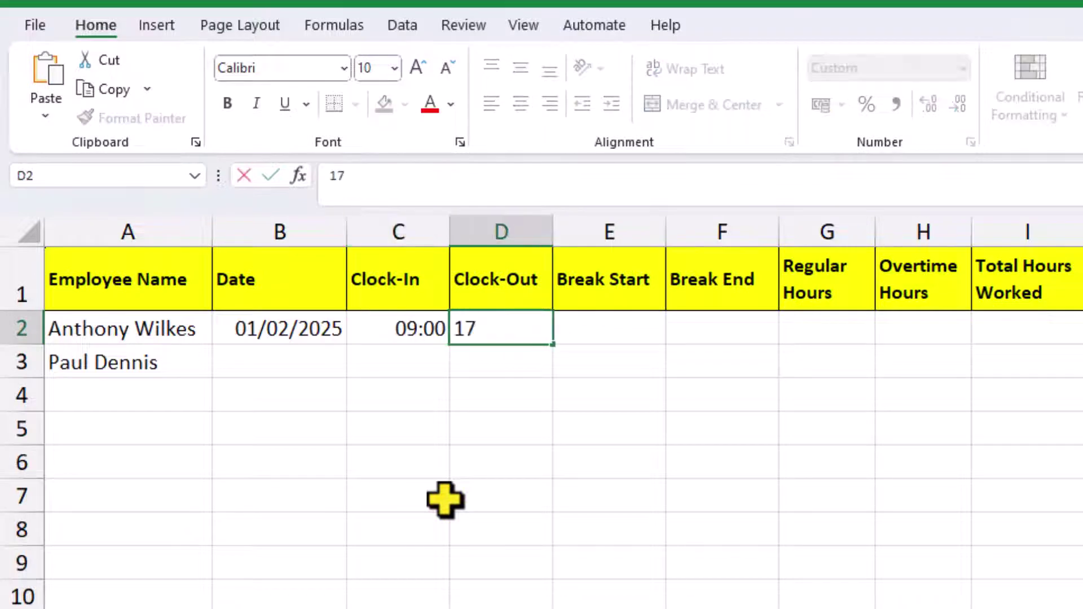
type(":00")
key("Tab")
type("1")
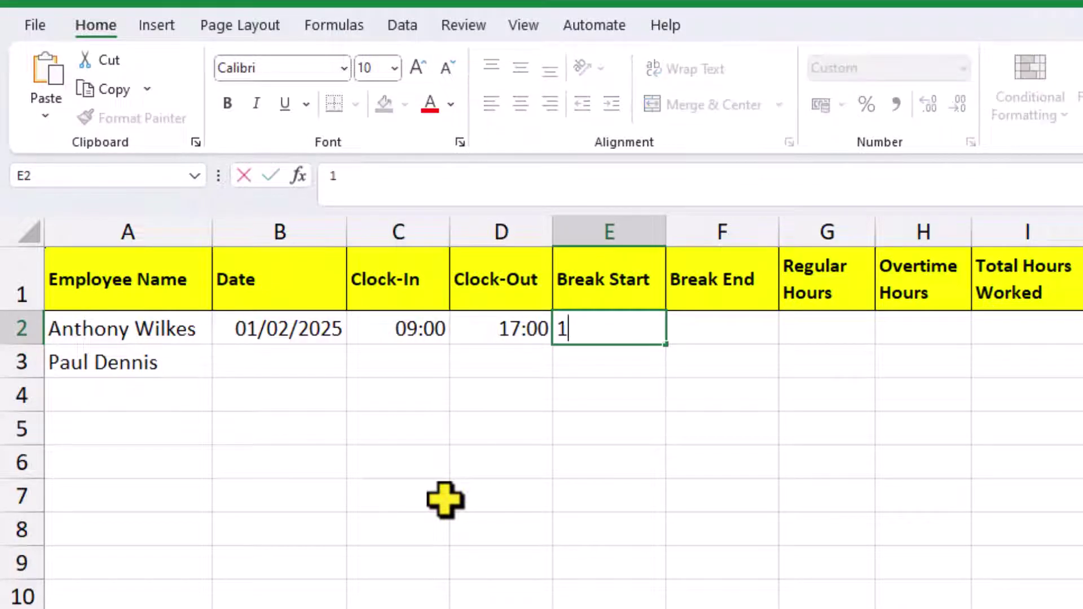
type("2:00")
key("Tab")
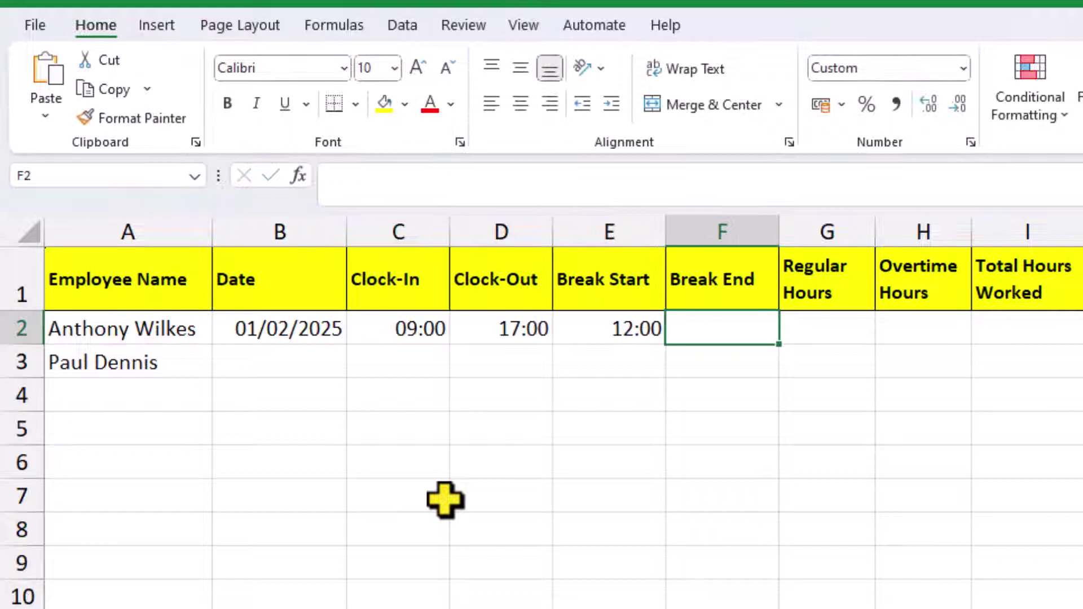
type("1")
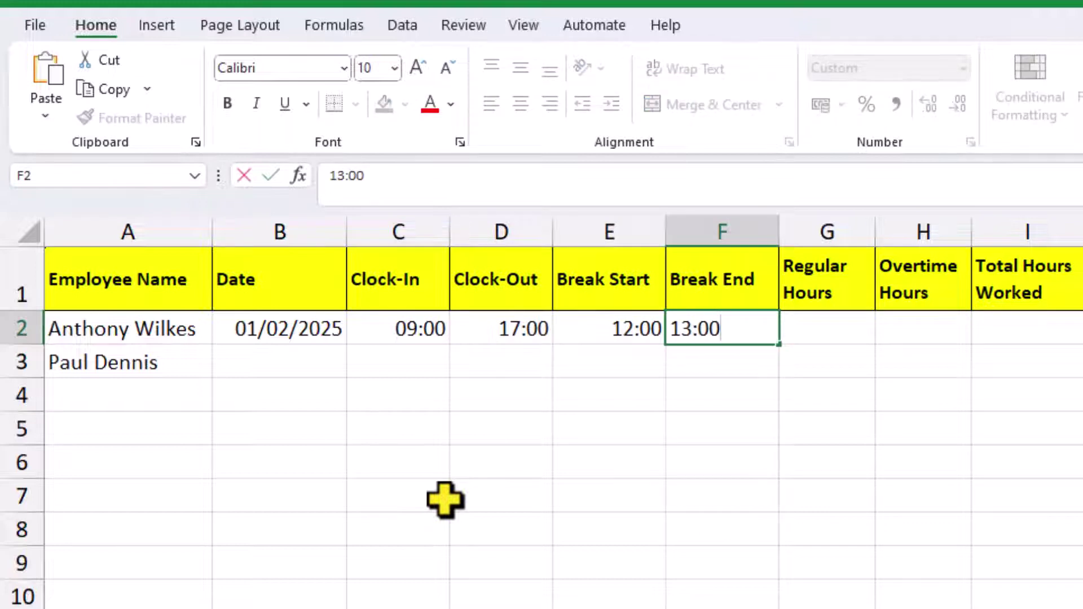
type("3:00")
key("Tab")
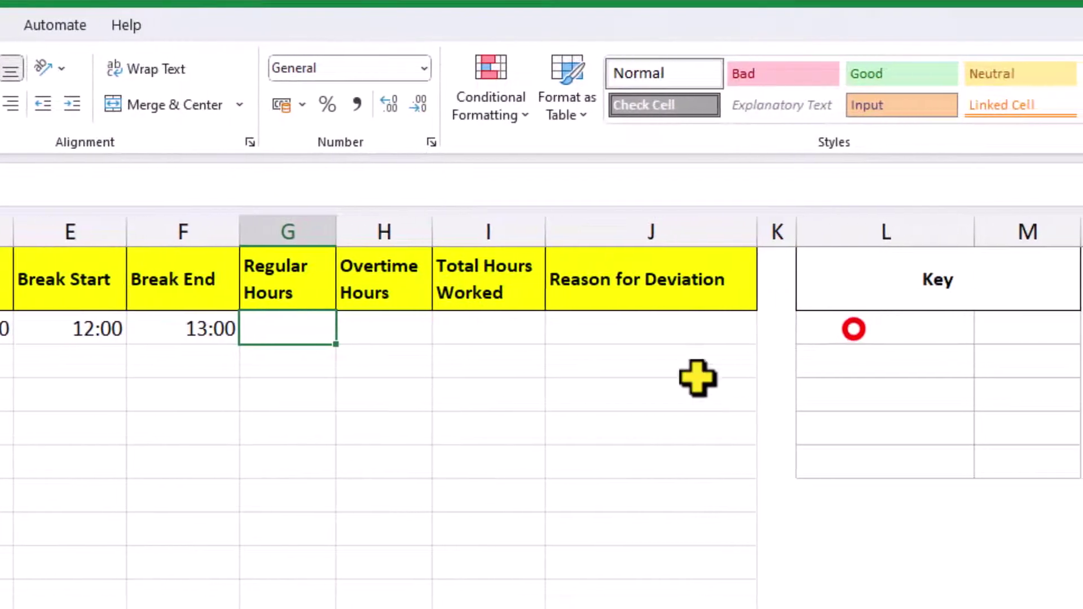
Add Key rows Regular Hours = 8 and Break Time = 1 in L2:M3
left_click(907, 330)
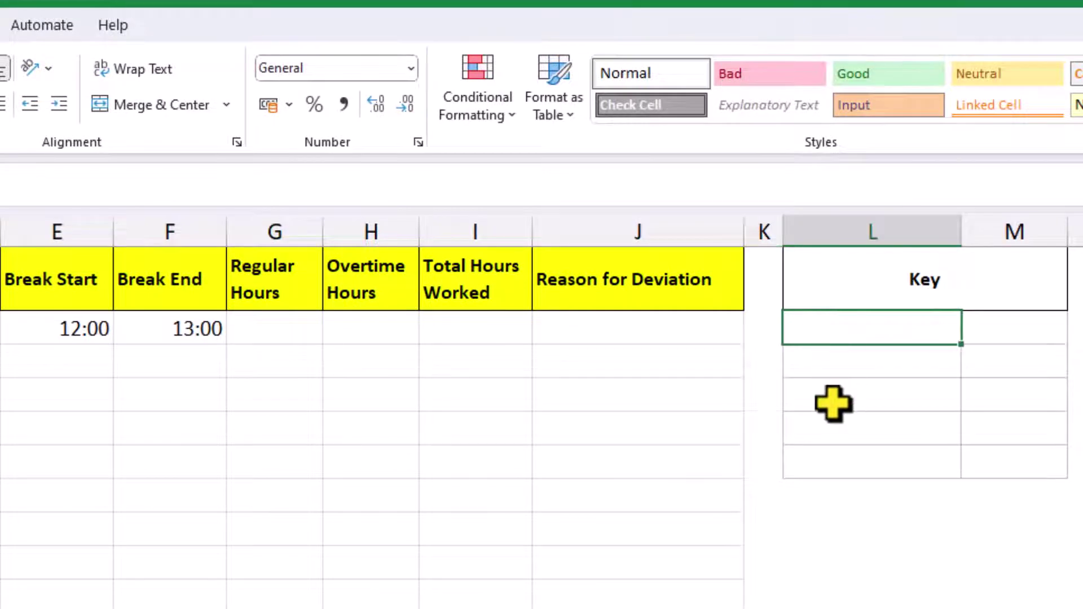
type("Regular Hours")
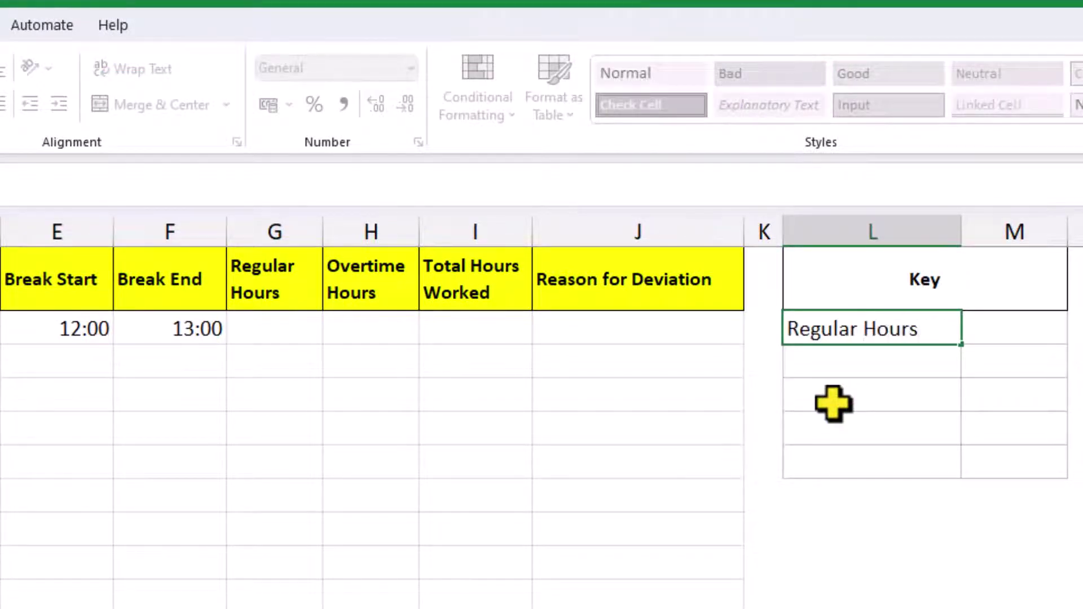
key("Tab")
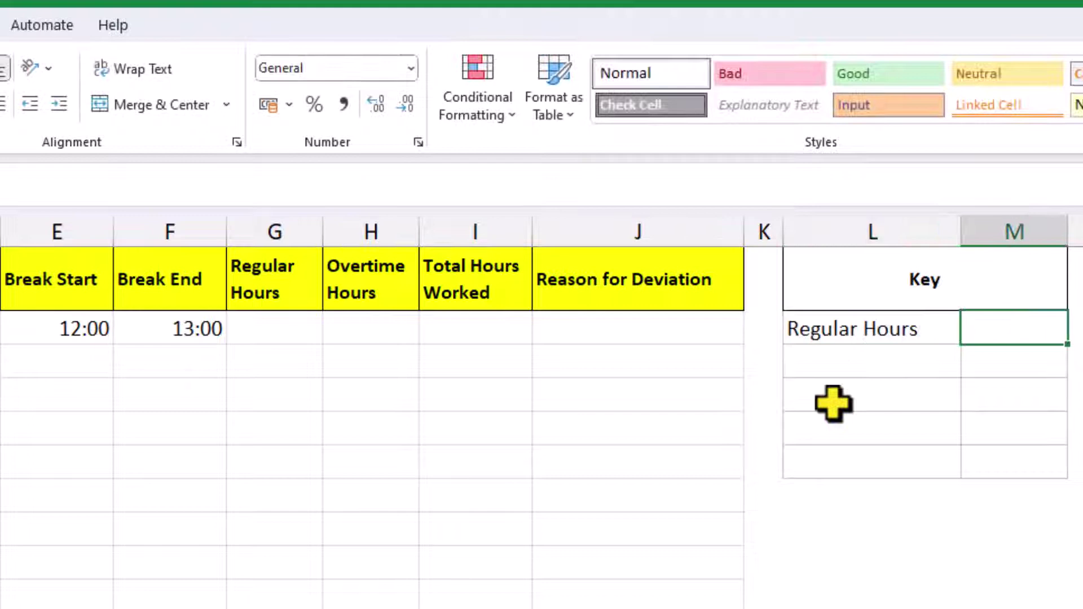
type("8")
key("Return")
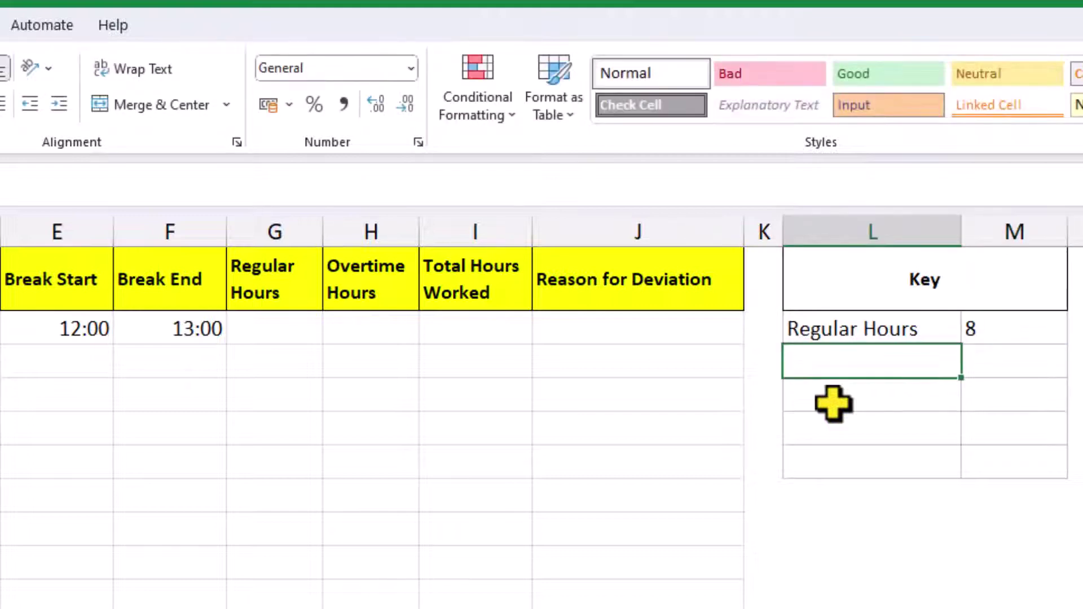
type("Break")
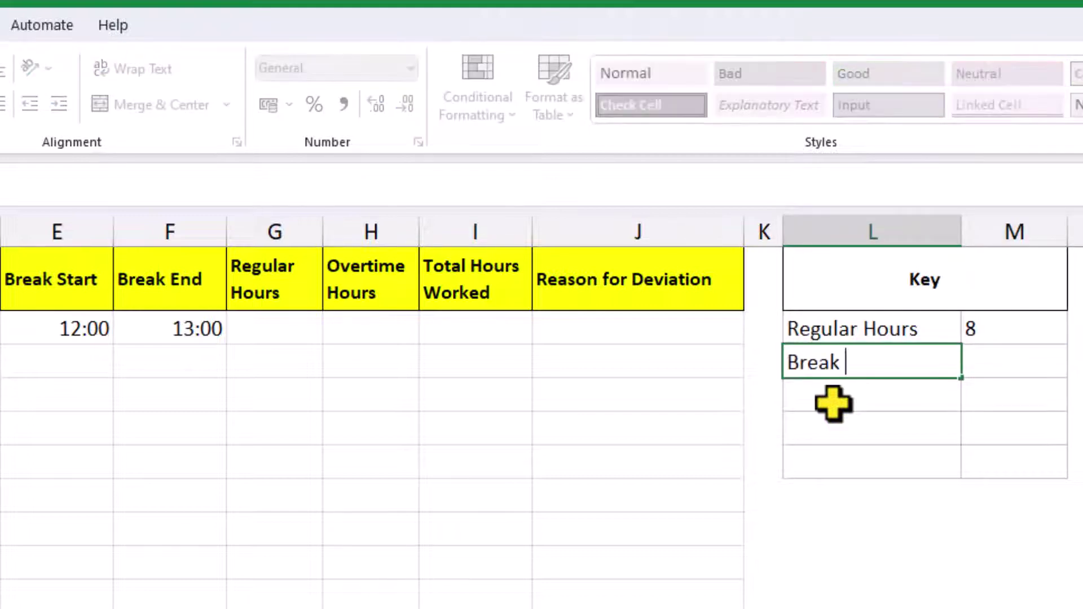
type(" Time")
key("Tab")
type("1")
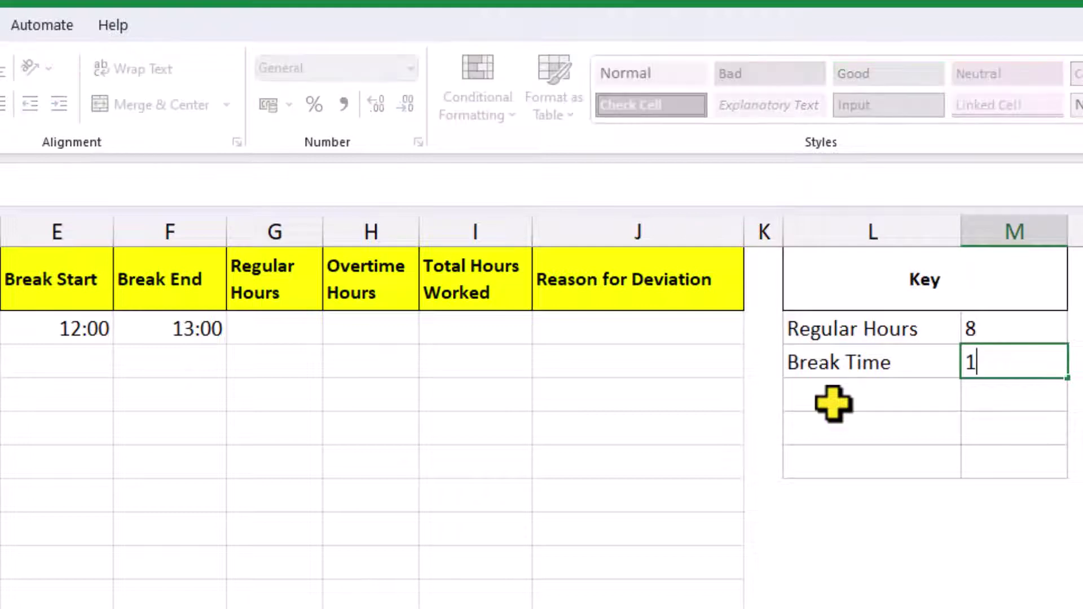
key("Return")
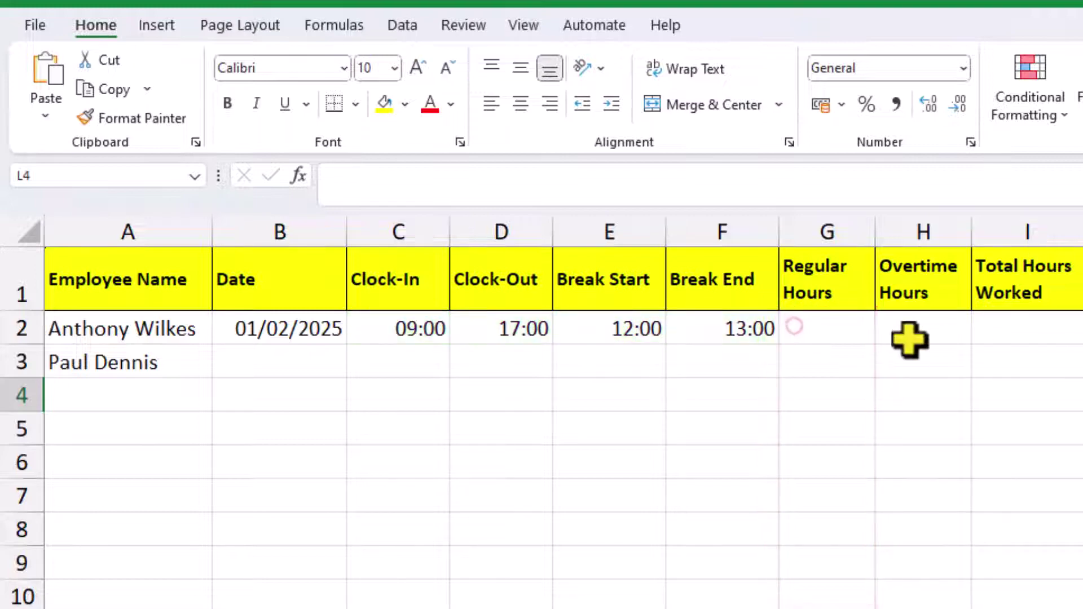
Begin G2's formula as =IF( AND(C2:F2<>"") to check all four times are filled
left_click(795, 330)
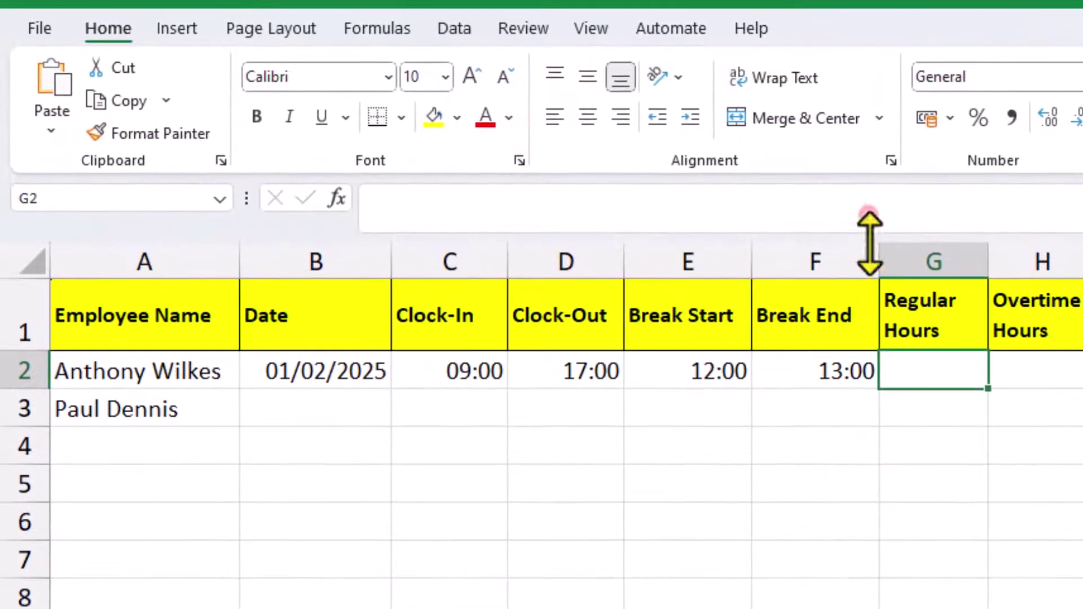
left_click(768, 195)
type("=if")
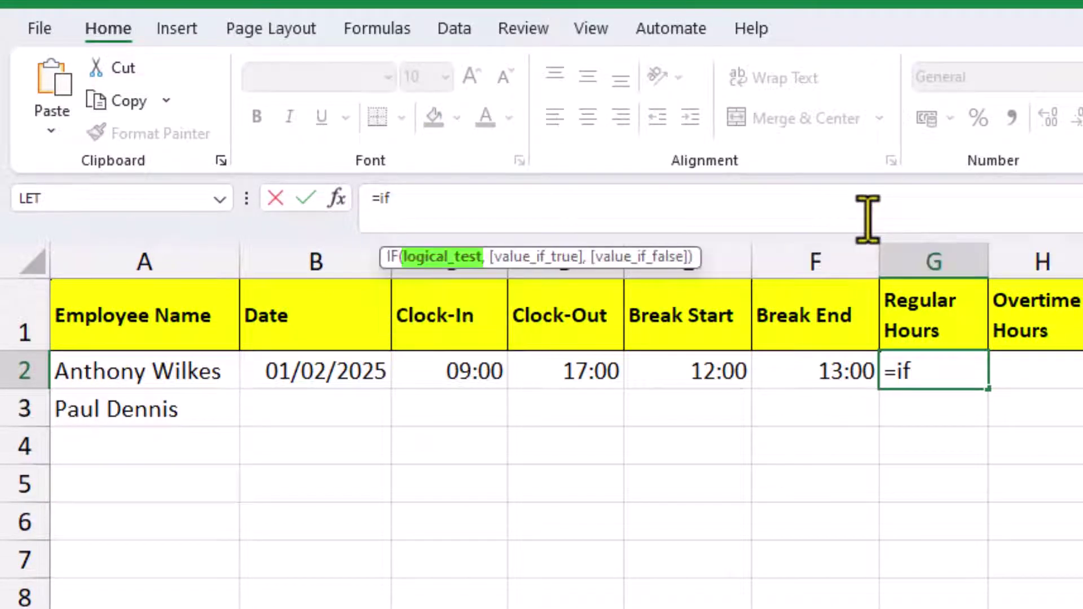
key("Tab")
type("an")
key("Tab")
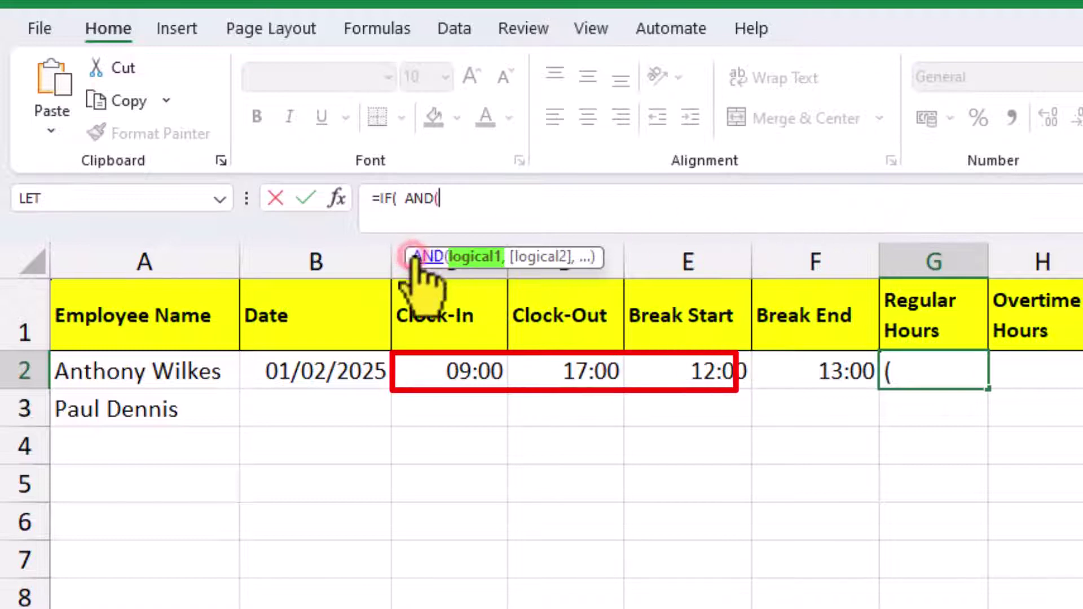
left_click_drag(410, 254, 387, 234)
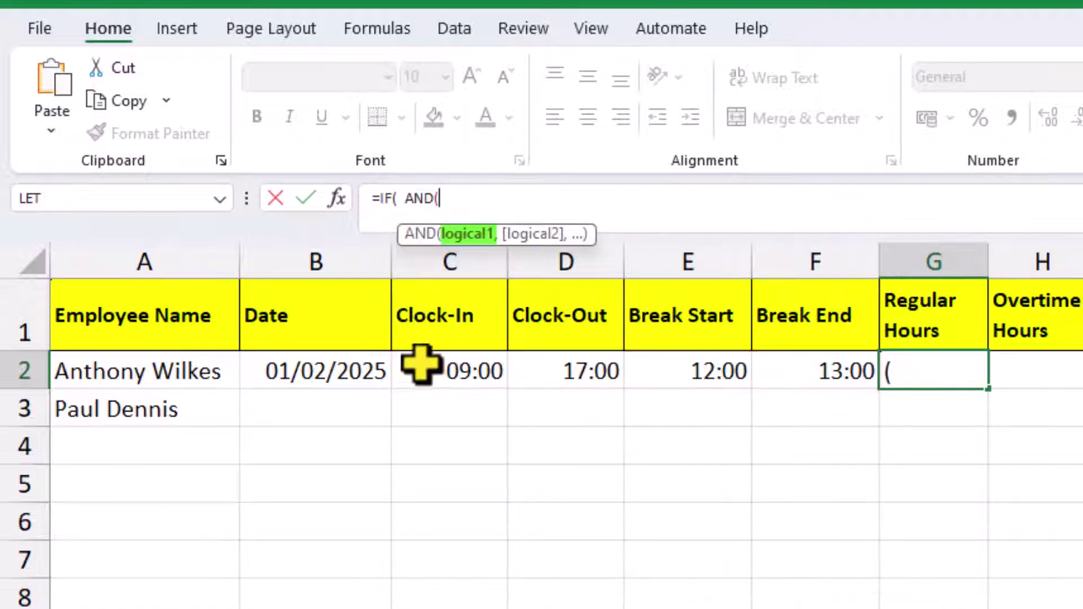
left_click_drag(423, 367, 790, 370)
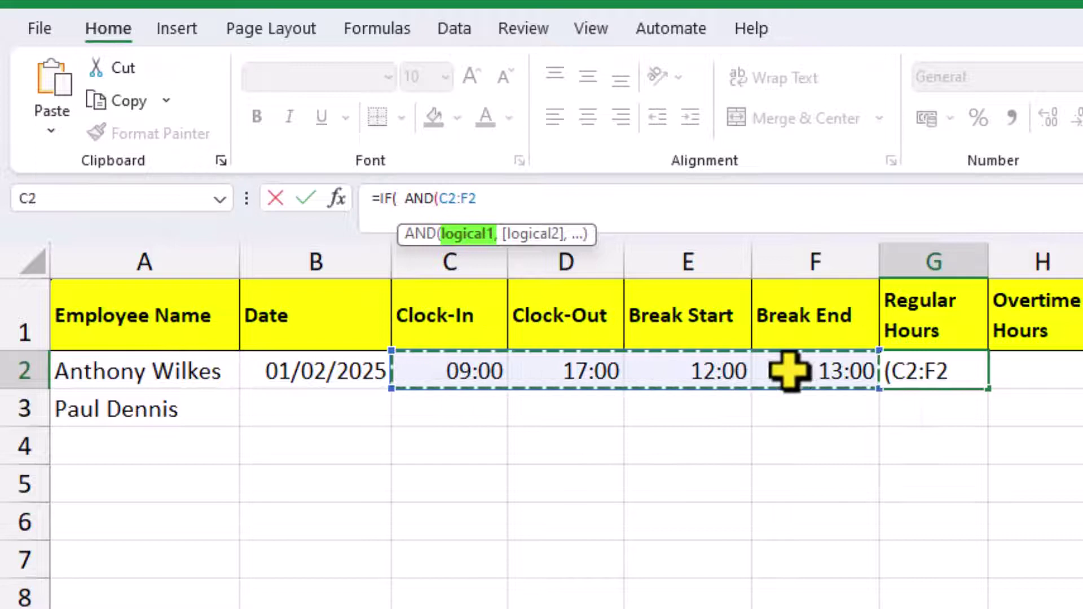
type("<>")
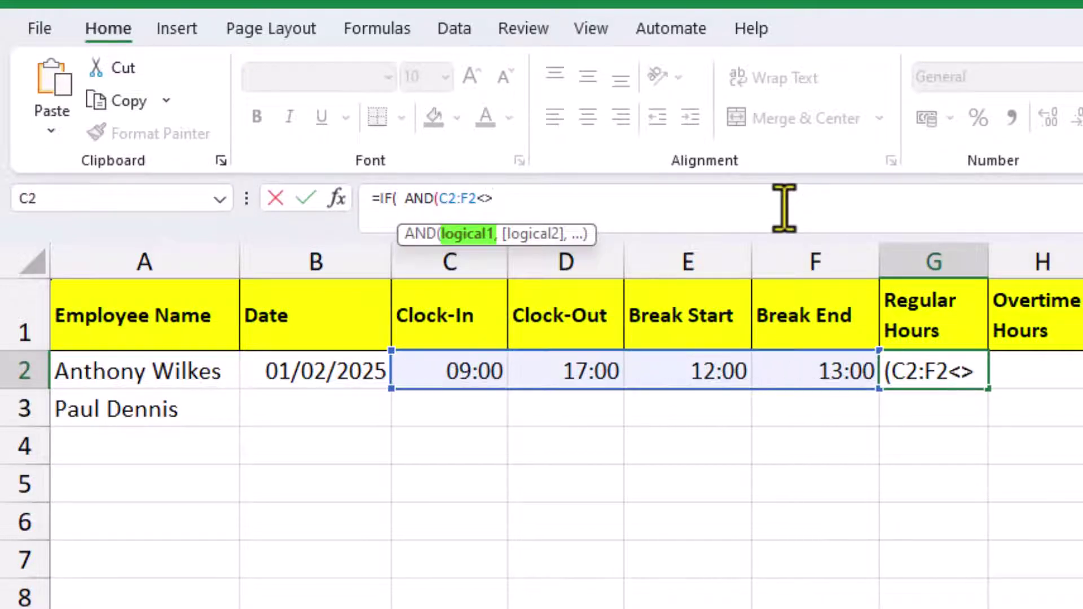
type("\"\"")
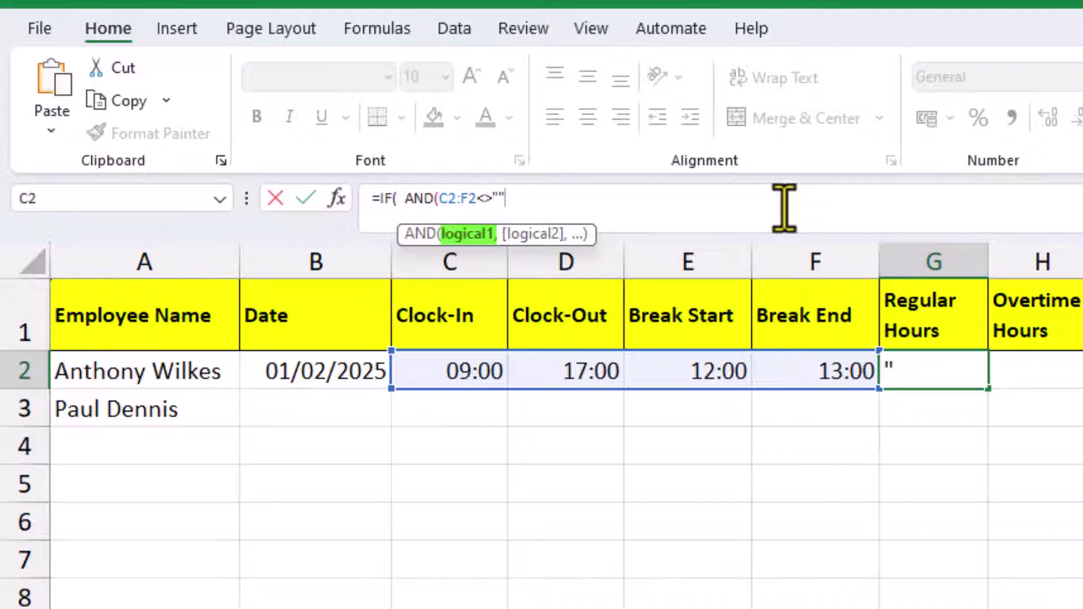
type(")")
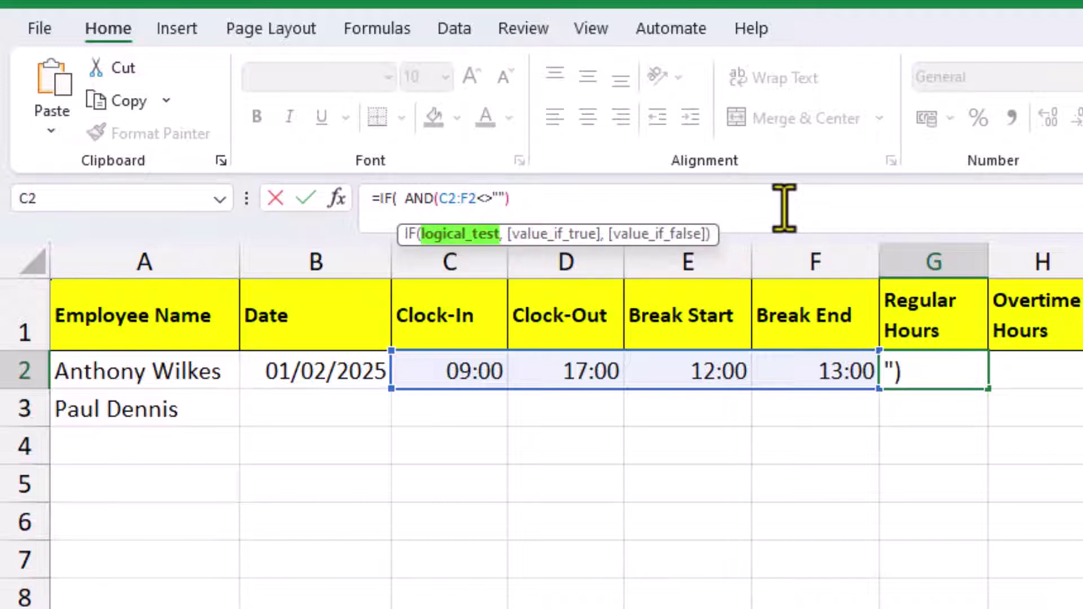
type(" ,")
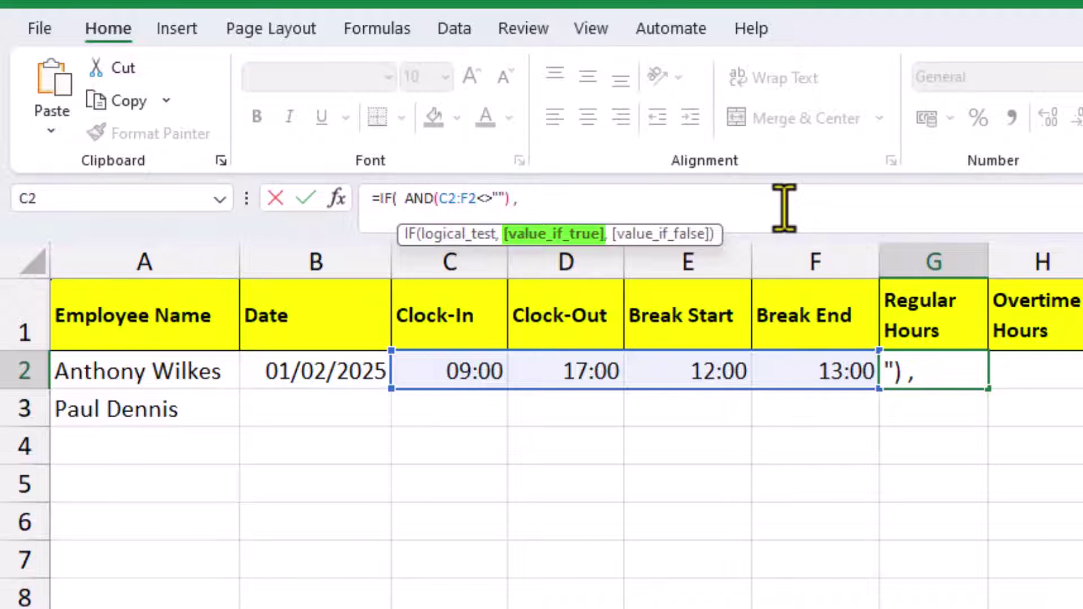
Add the worked-time part (D2-C2) to G2's IF formula
left_click(532, 367)
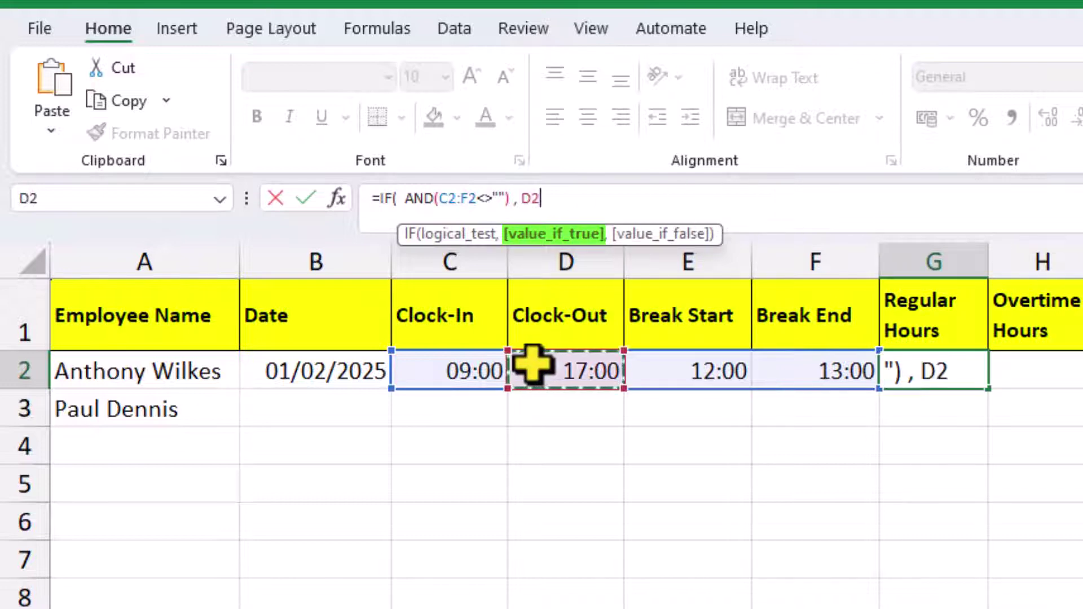
type("-")
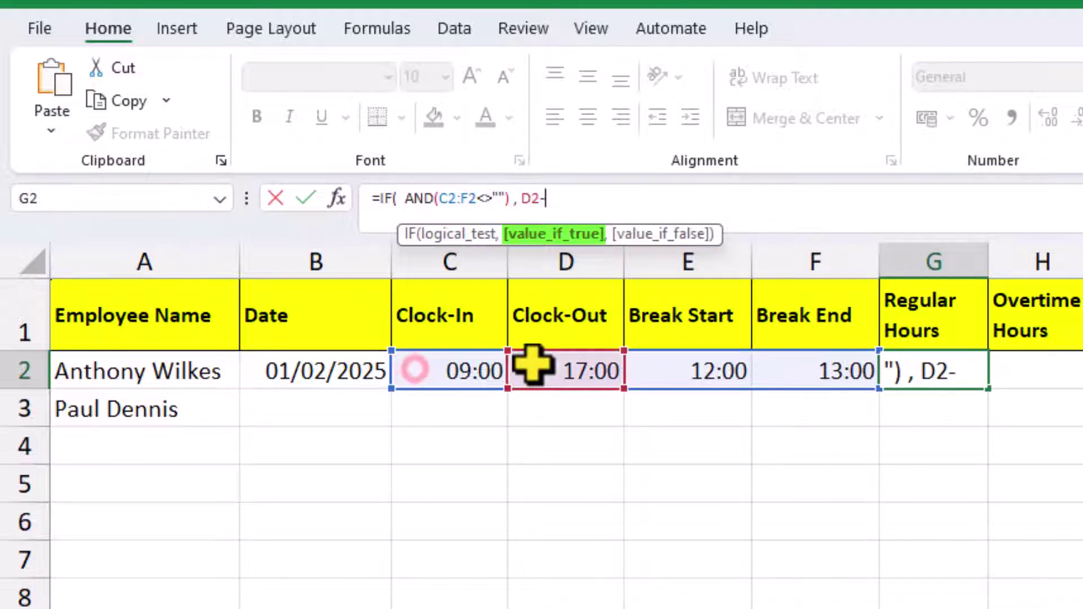
left_click(415, 369)
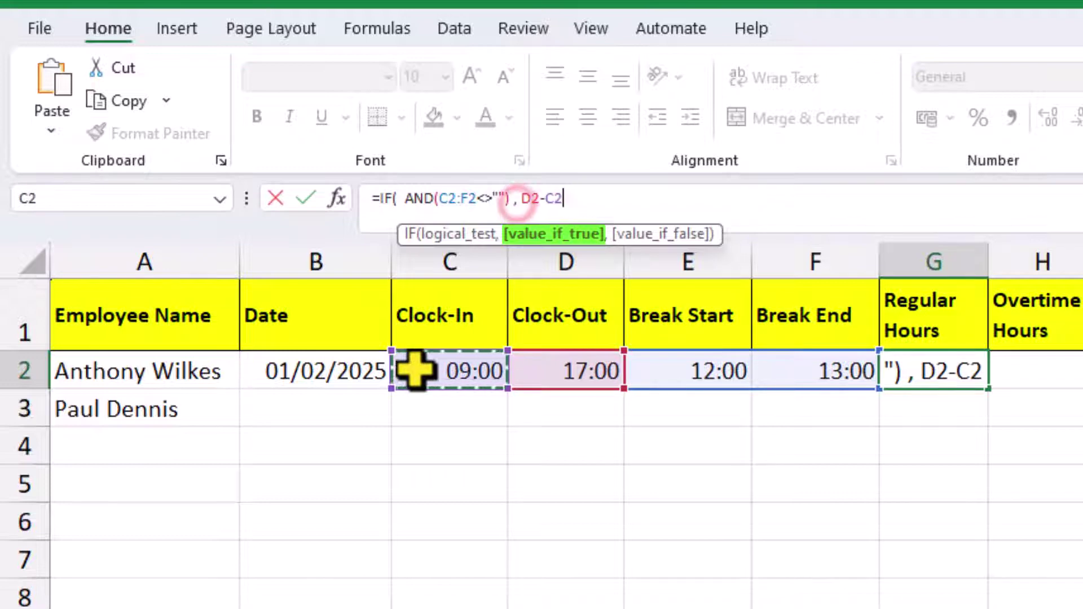
left_click(520, 198)
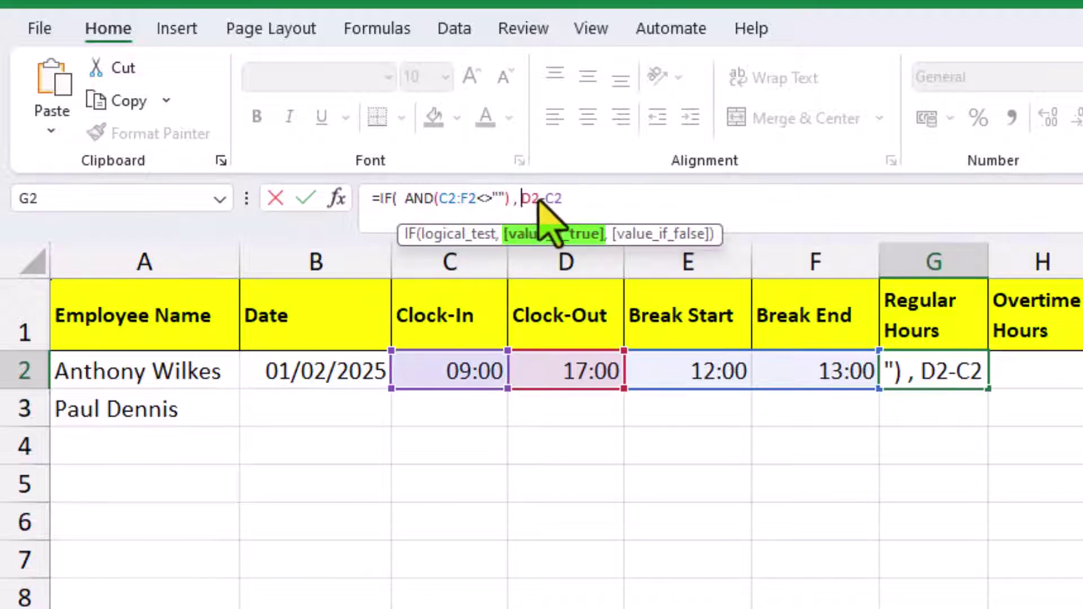
type("(")
left_click(580, 197)
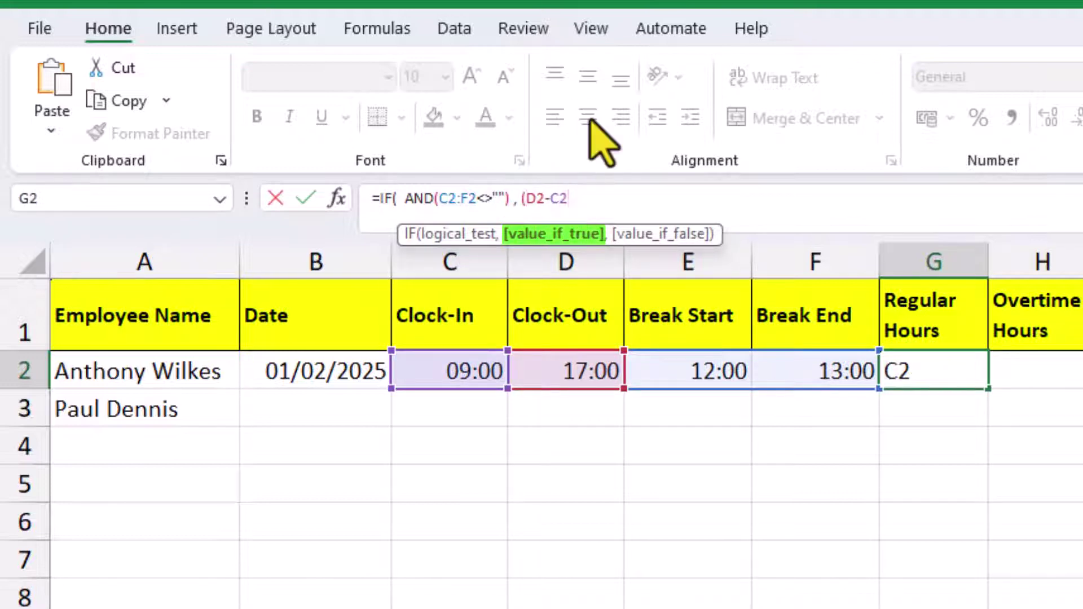
type(") - (")
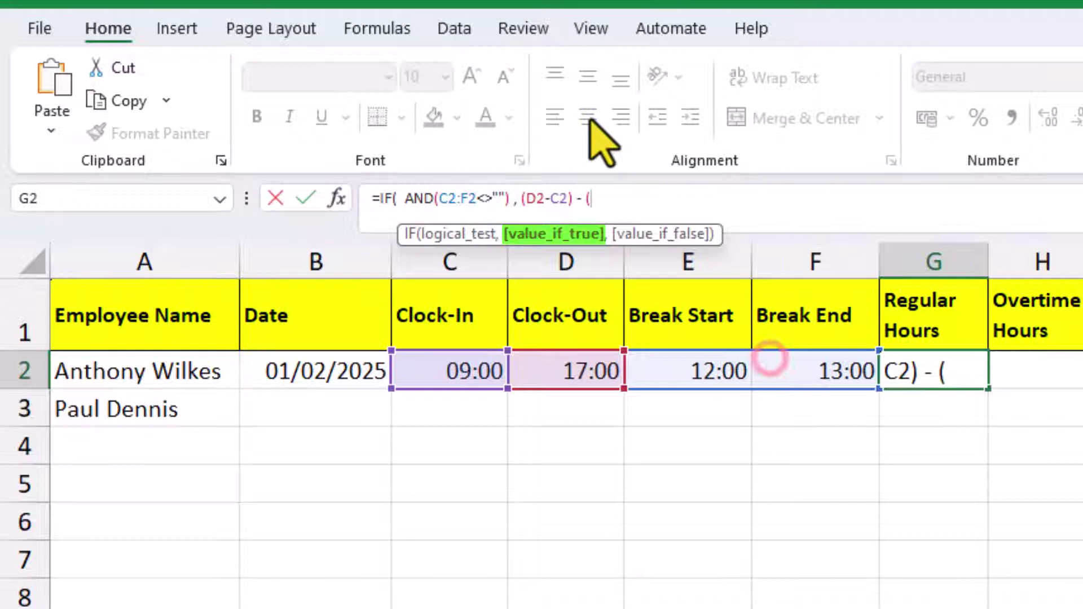
Subtract the break (F2-E2), return "" otherwise, and commit so G2 shows 0.29167
left_click(769, 357)
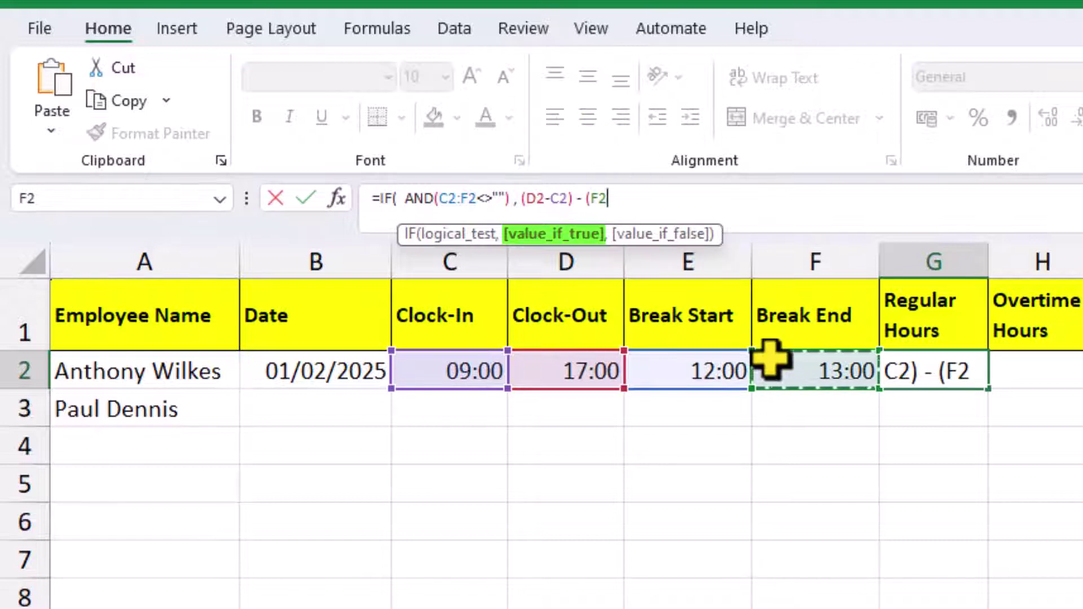
type("-")
left_click(657, 372)
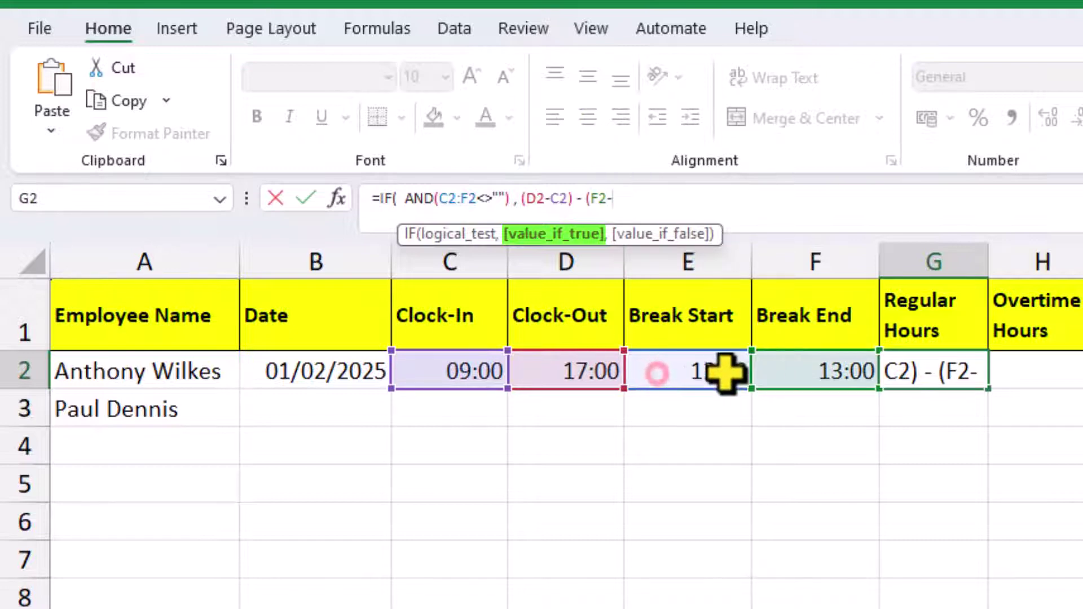
left_click(657, 371)
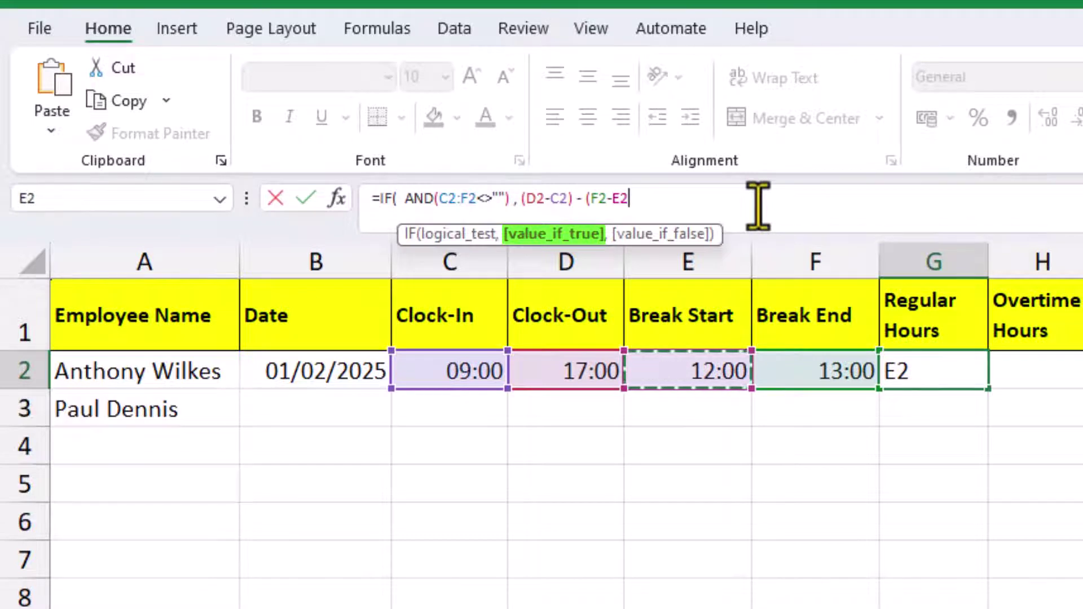
type(")")
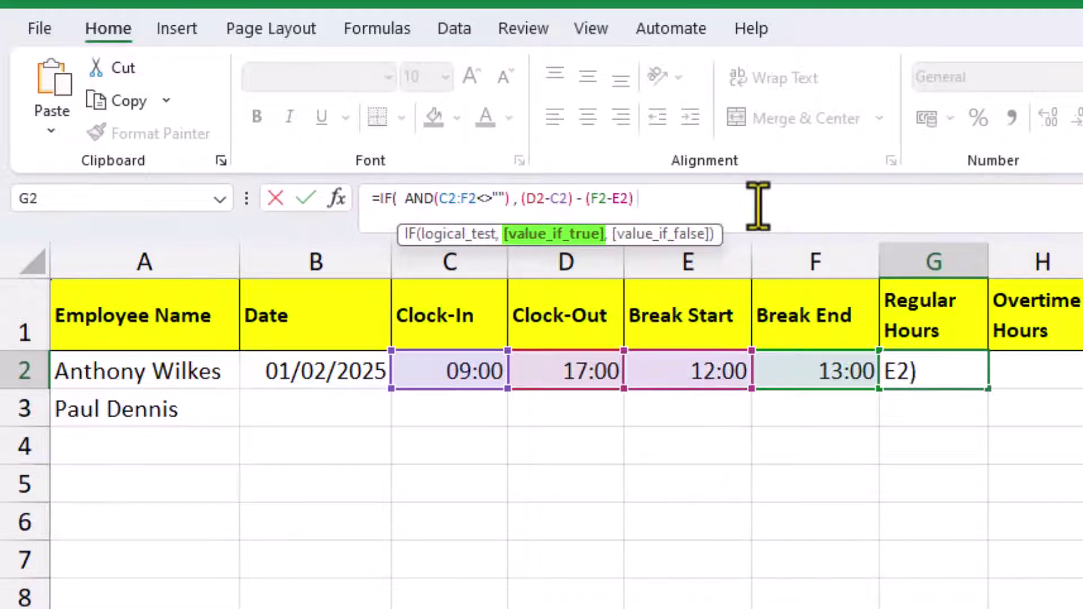
type(" ,")
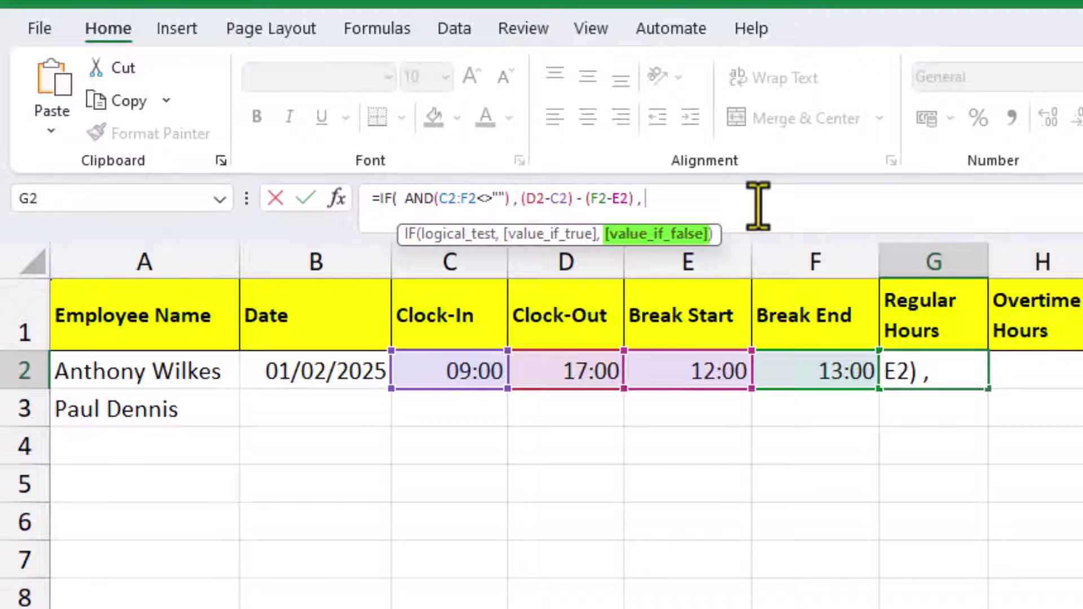
type("\"\"")
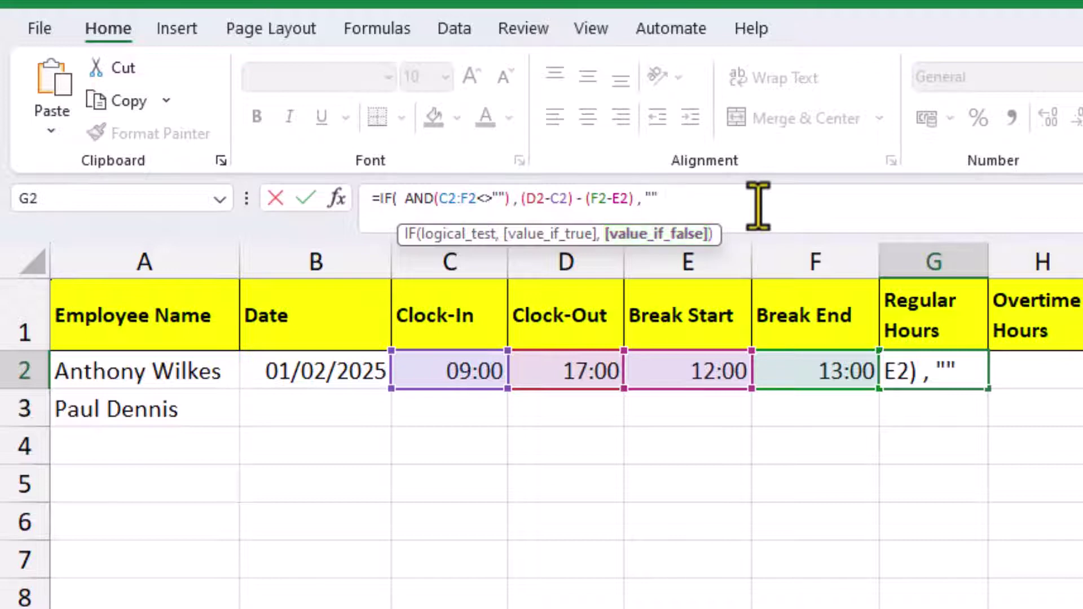
type("  )")
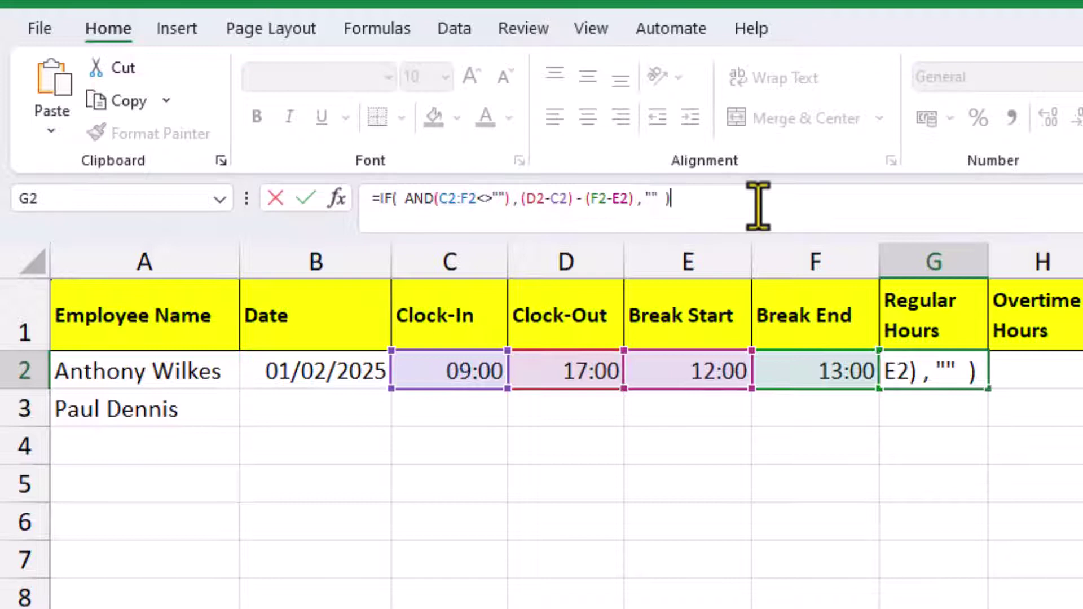
key("Return")
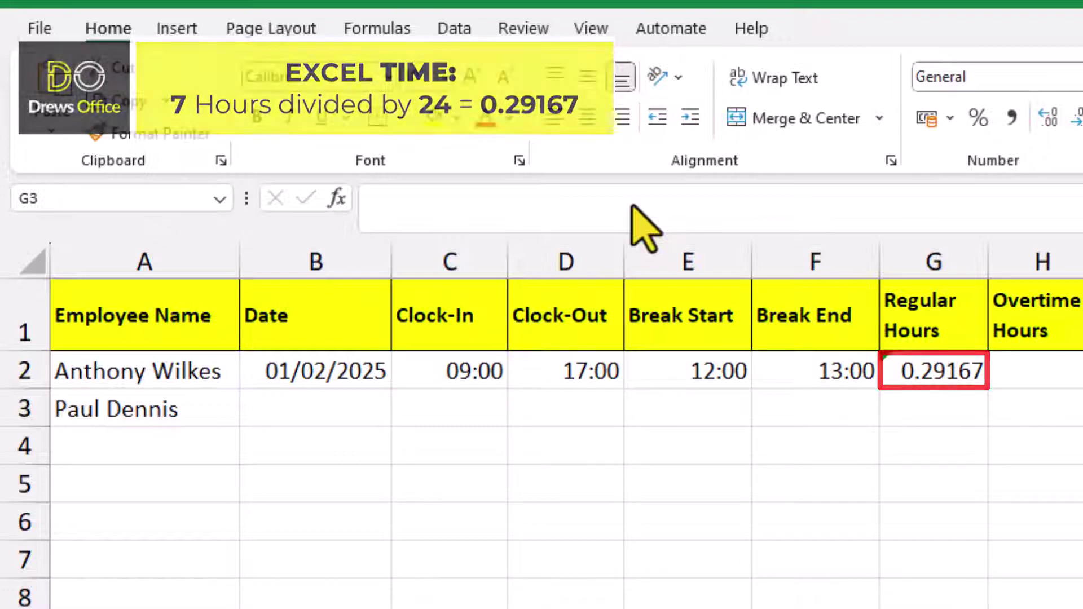
Multiply both time differences in G2's IF formula by 24 so Regular Hours shows 7
left_click(936, 367)
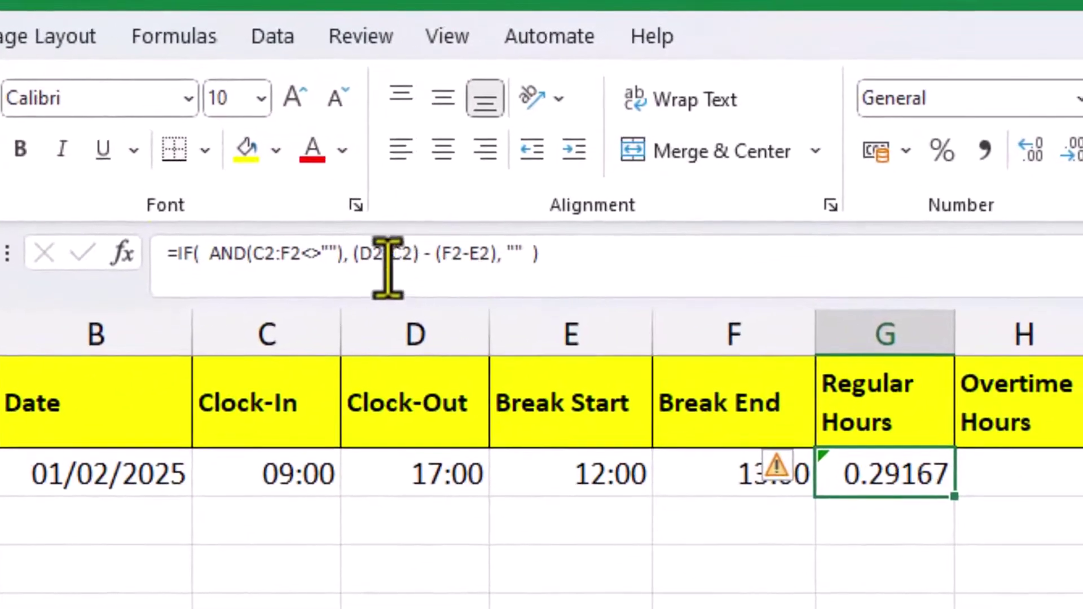
left_click_drag(349, 254, 420, 255)
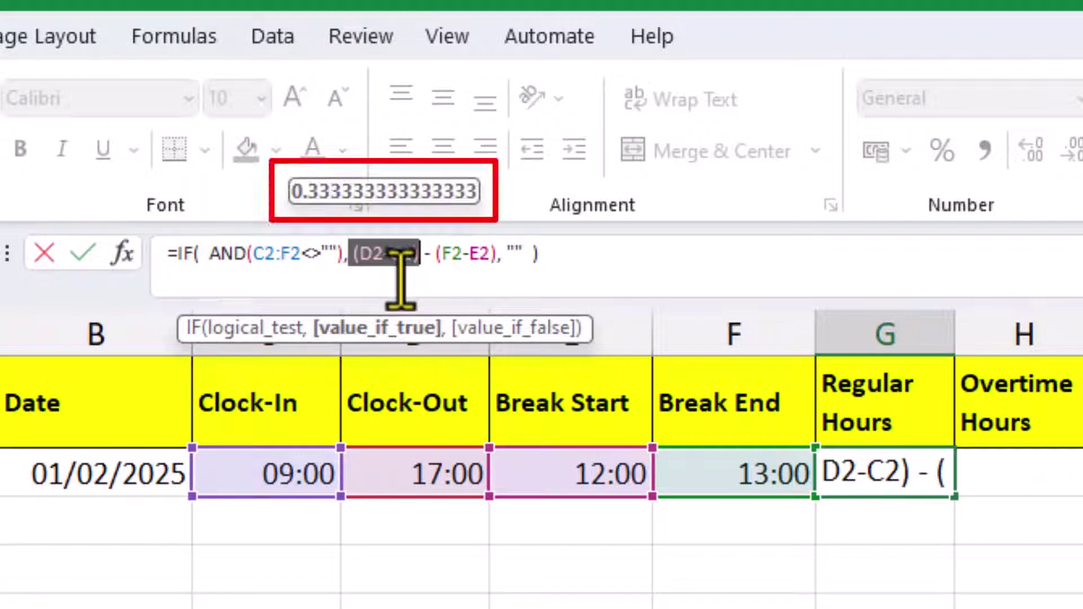
left_click(419, 257)
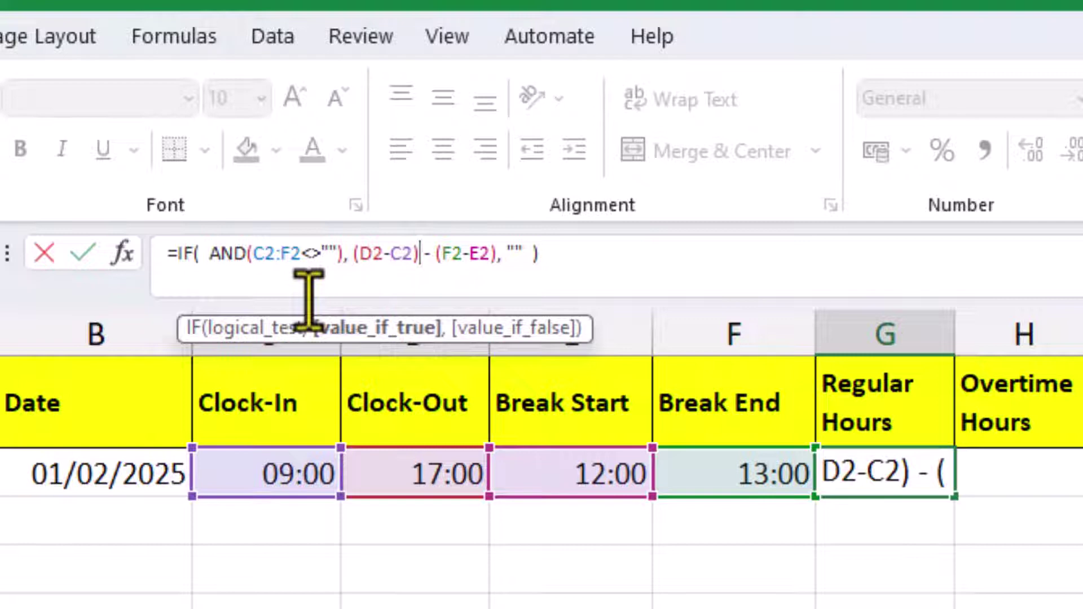
type("*24")
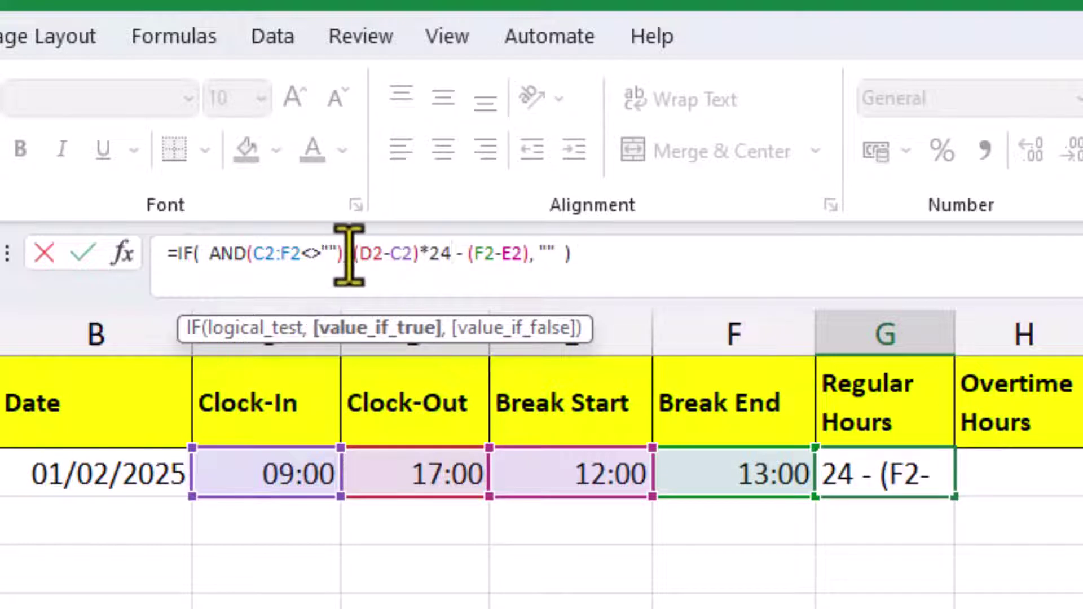
left_click_drag(349, 255, 415, 274)
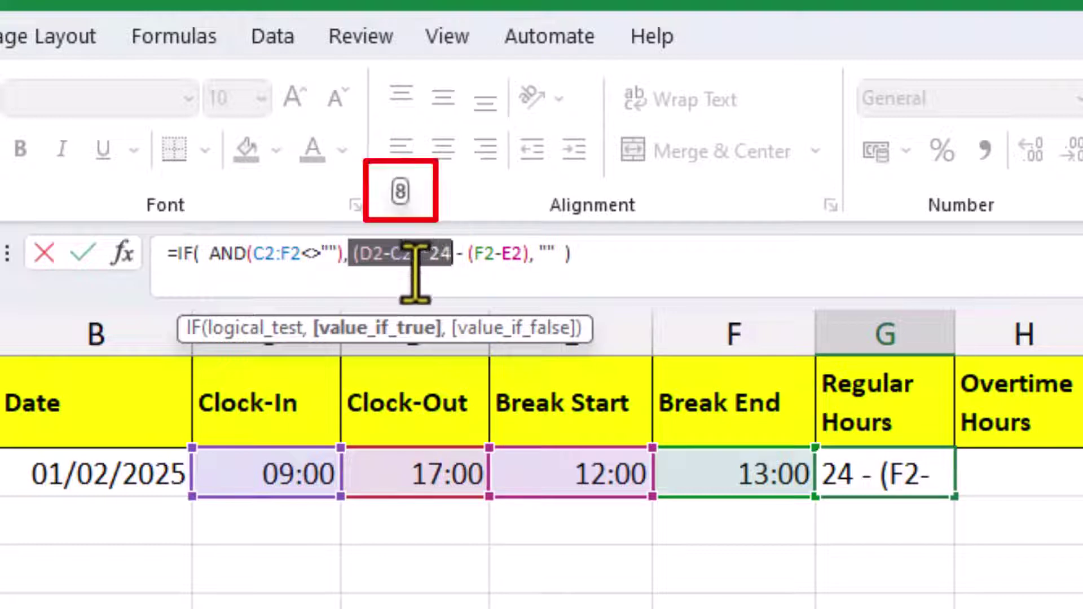
left_click(526, 251)
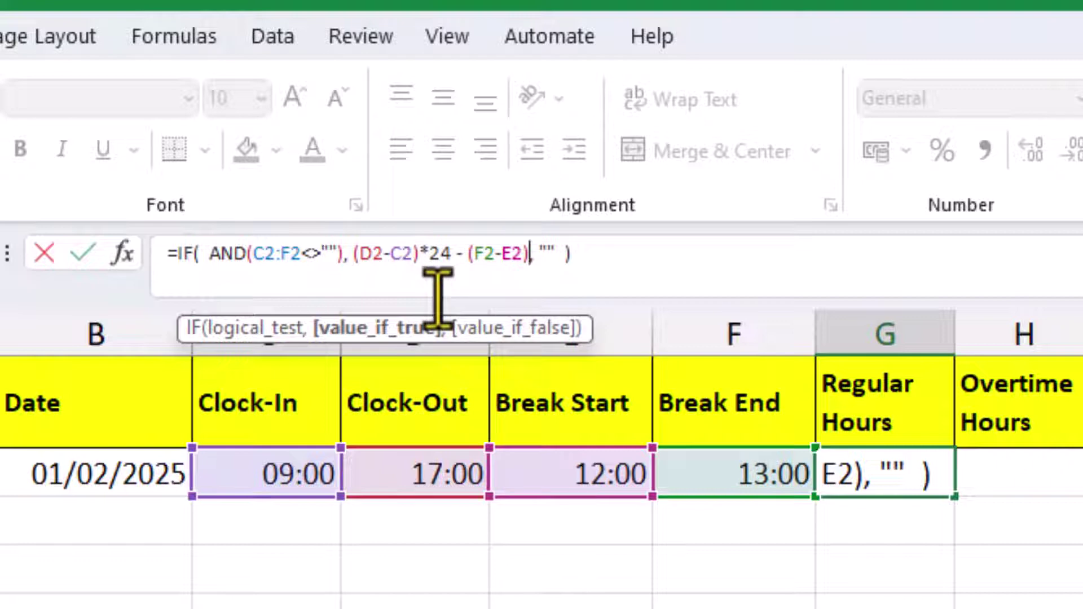
type("*24")
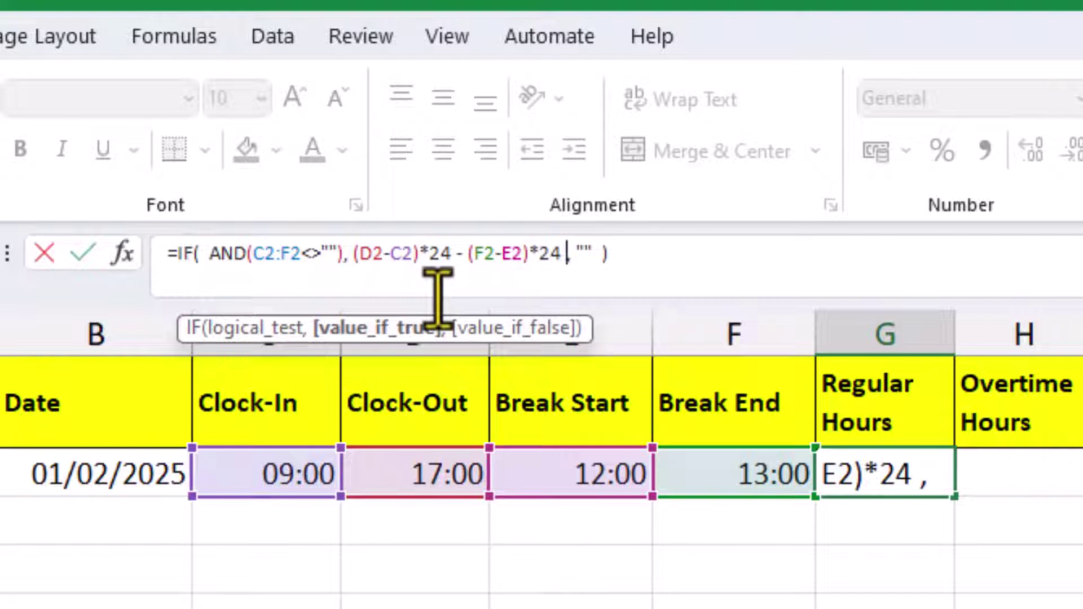
left_click(369, 328)
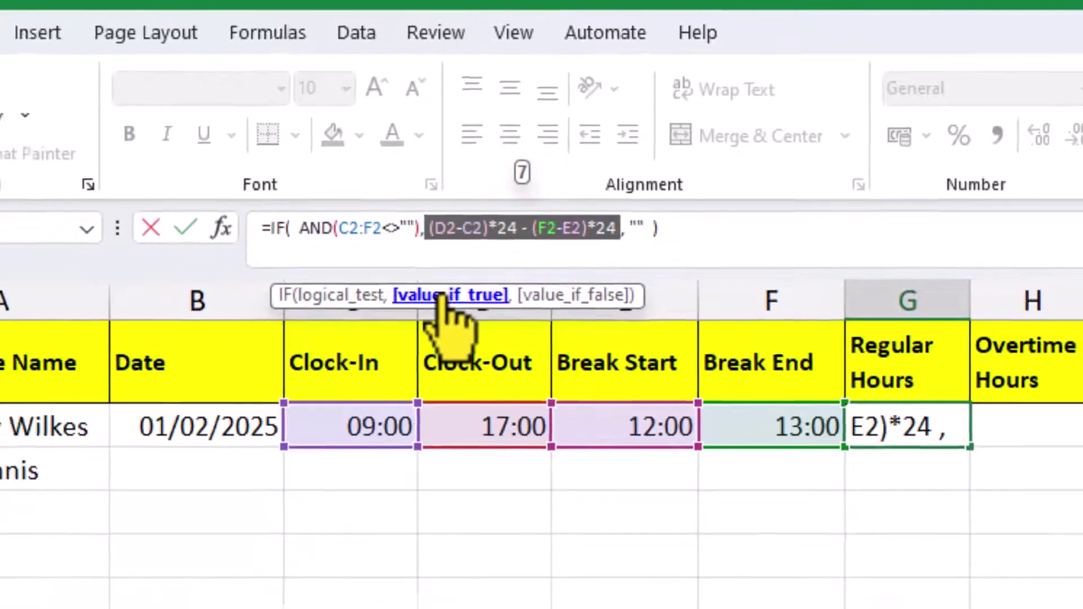
key("Return")
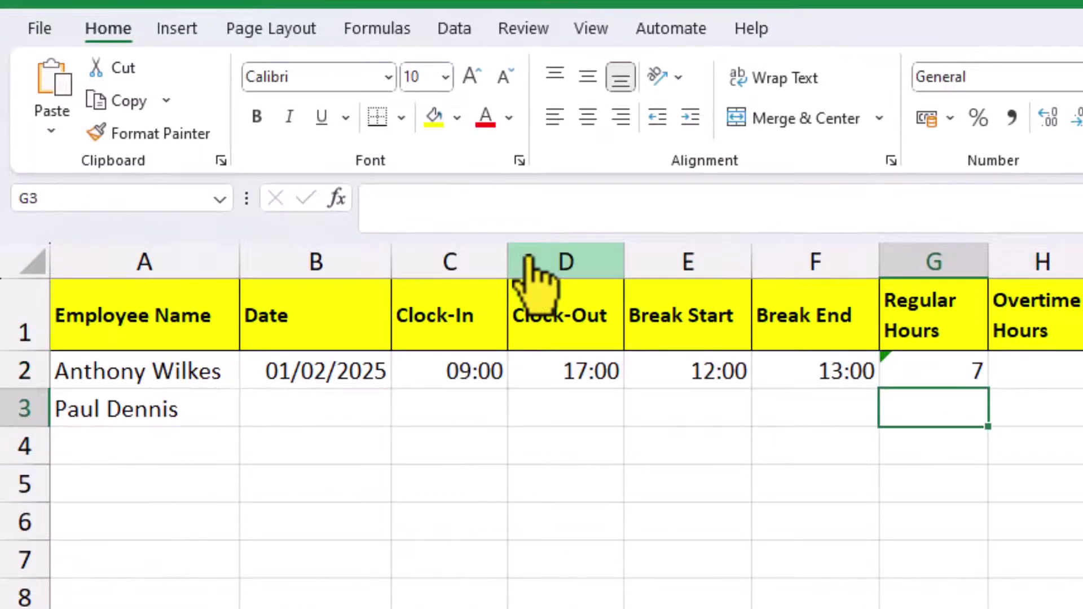
Change D2's clock-out from 17:00 to 21:00, so G2 recalculates to 11
key("ctrl+shift+u")
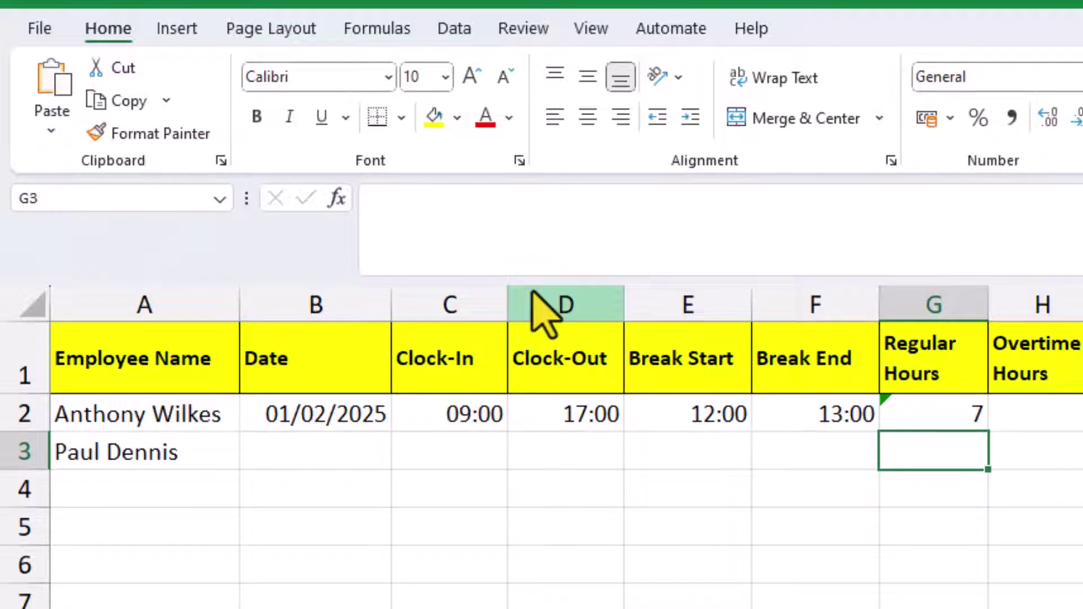
left_click(564, 411)
double_click(564, 417)
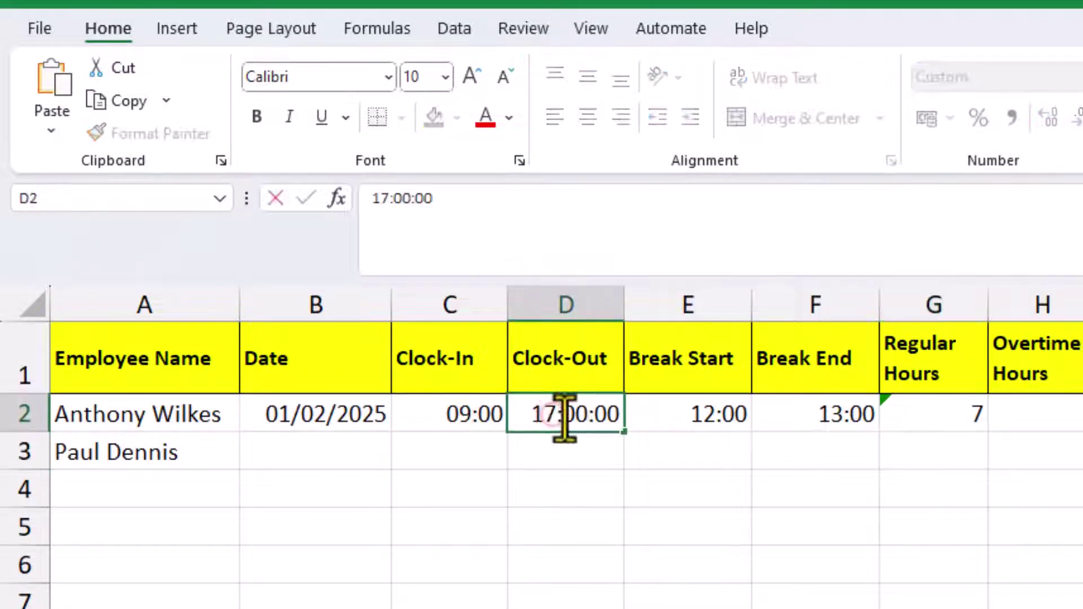
left_click_drag(551, 412, 520, 411)
type("2")
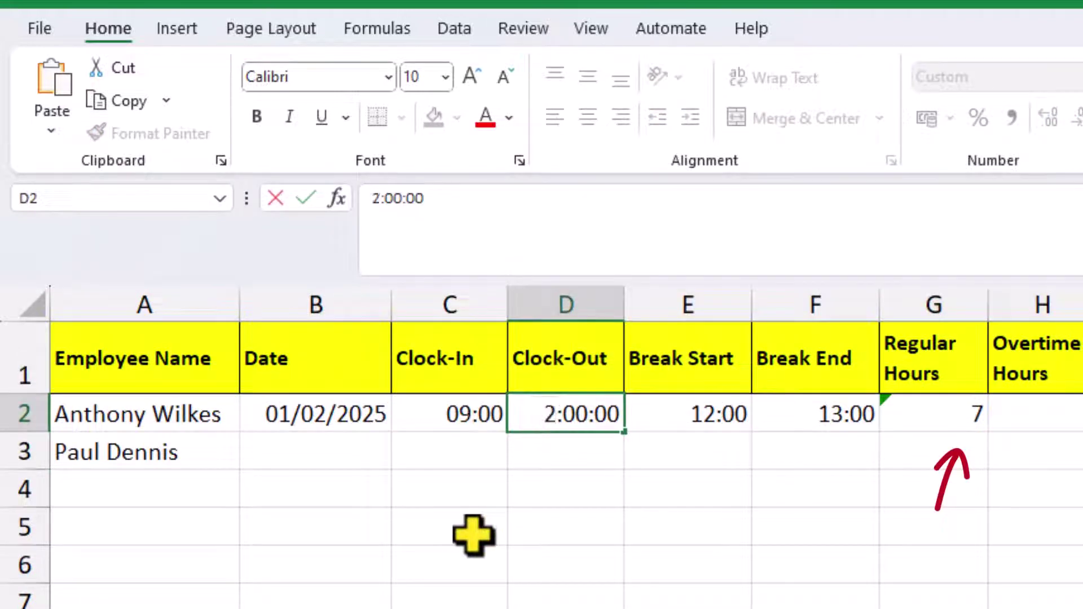
type("1")
key("Return")
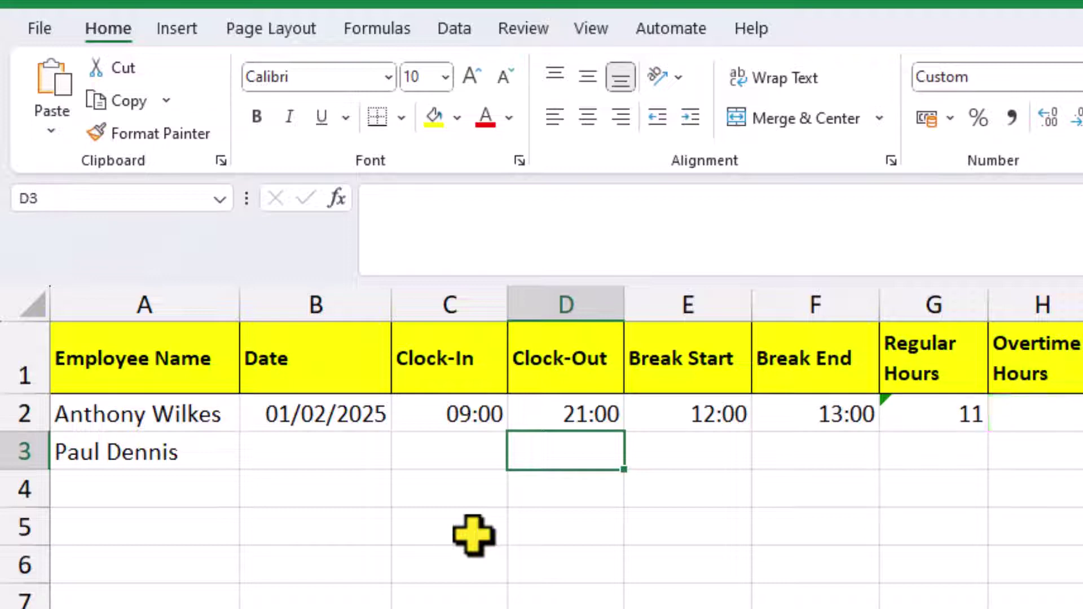
Wrap G2's hours calculation in MIN(8, …) so Regular Hours caps at 8
left_click(933, 419)
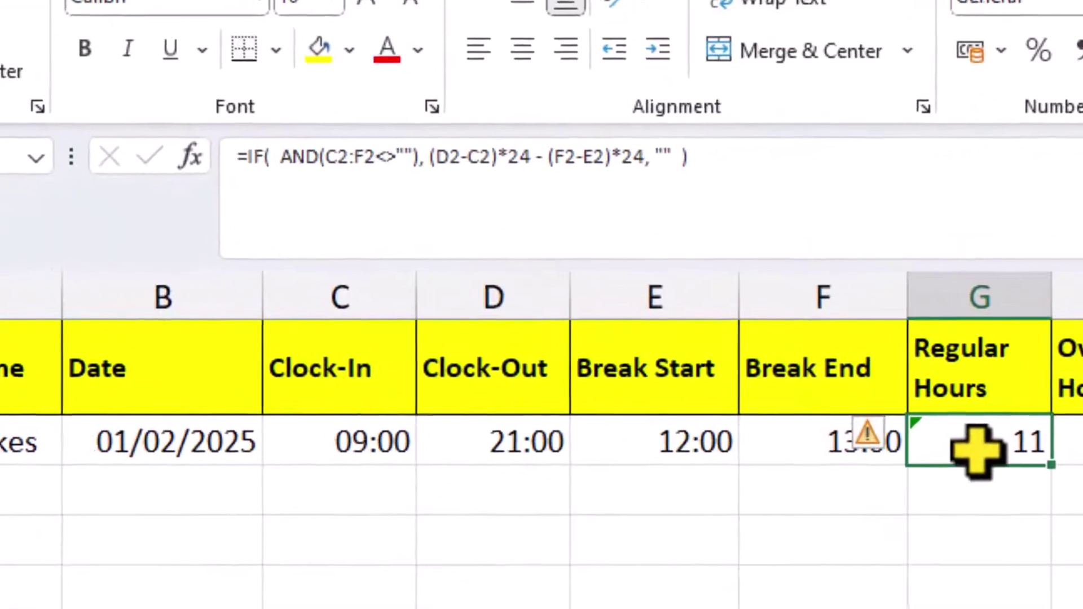
left_click(427, 157)
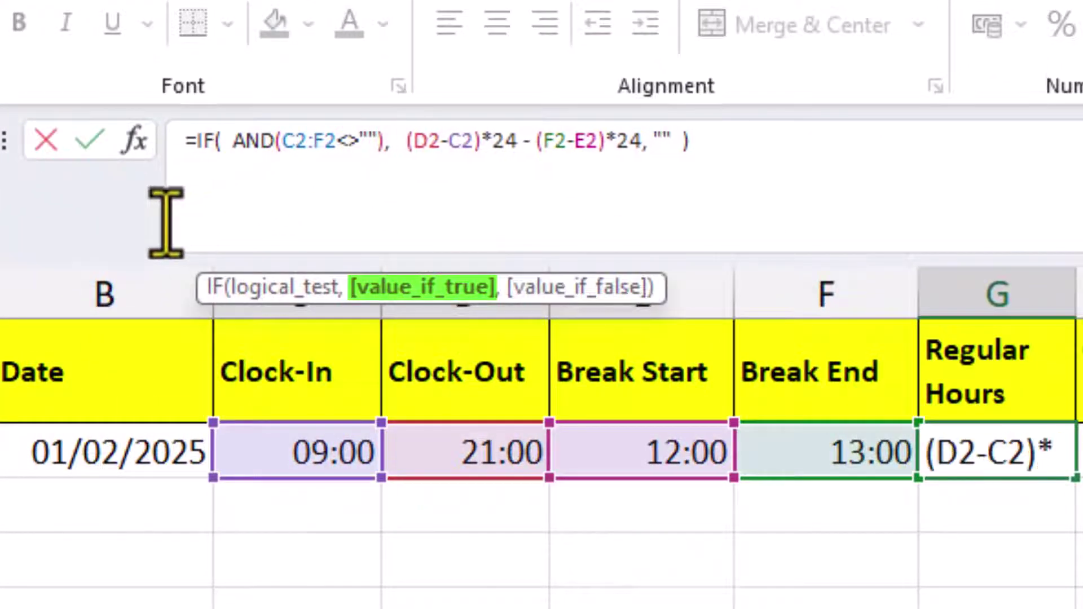
key("Left")
key("Left")
type("m")
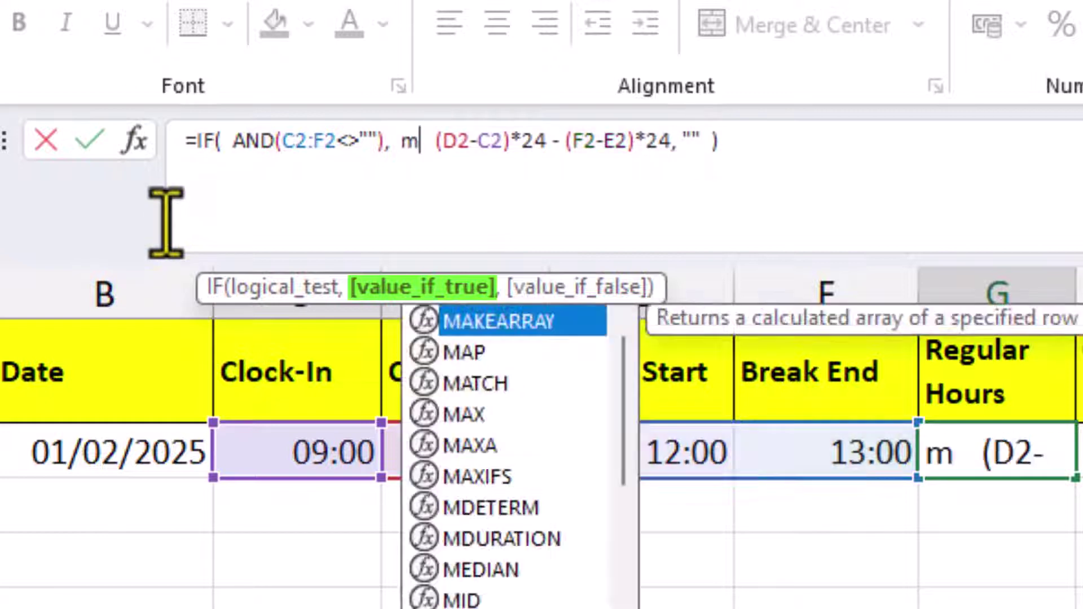
type("i")
key("Down")
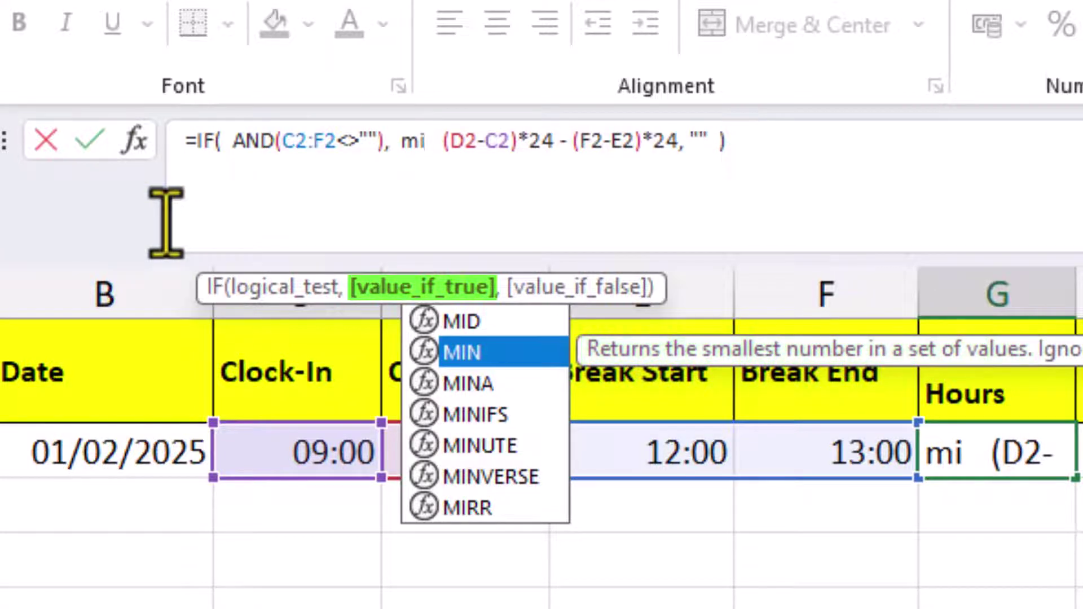
key("Tab")
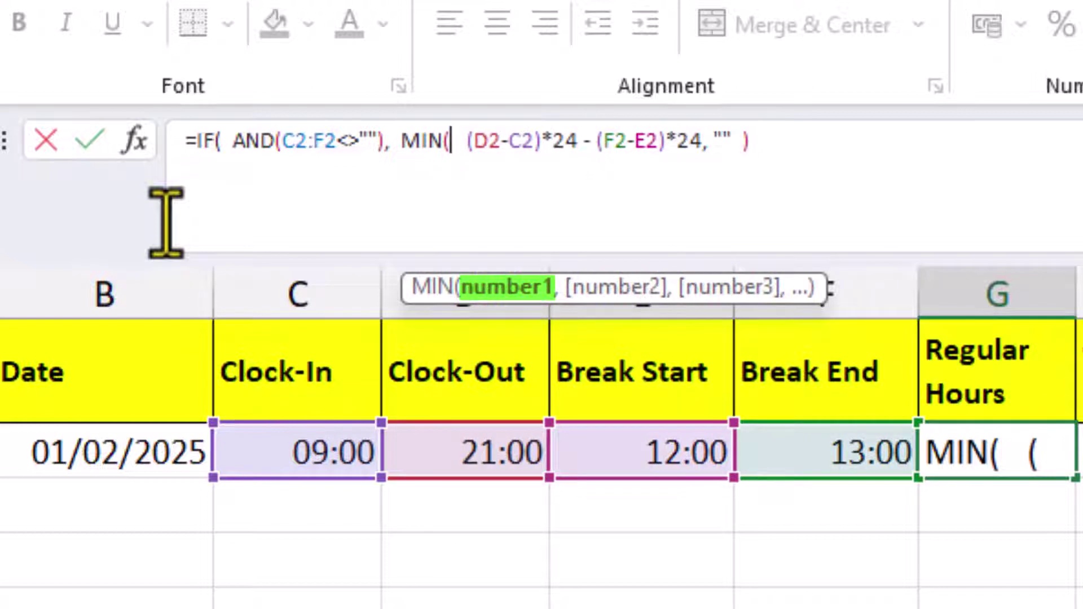
type("8")
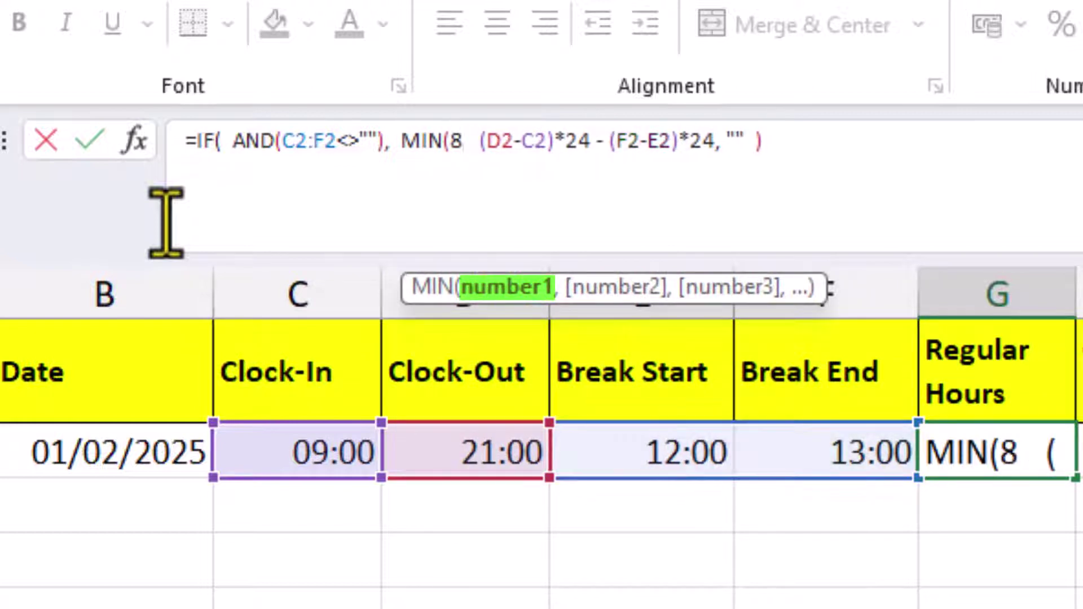
type(",")
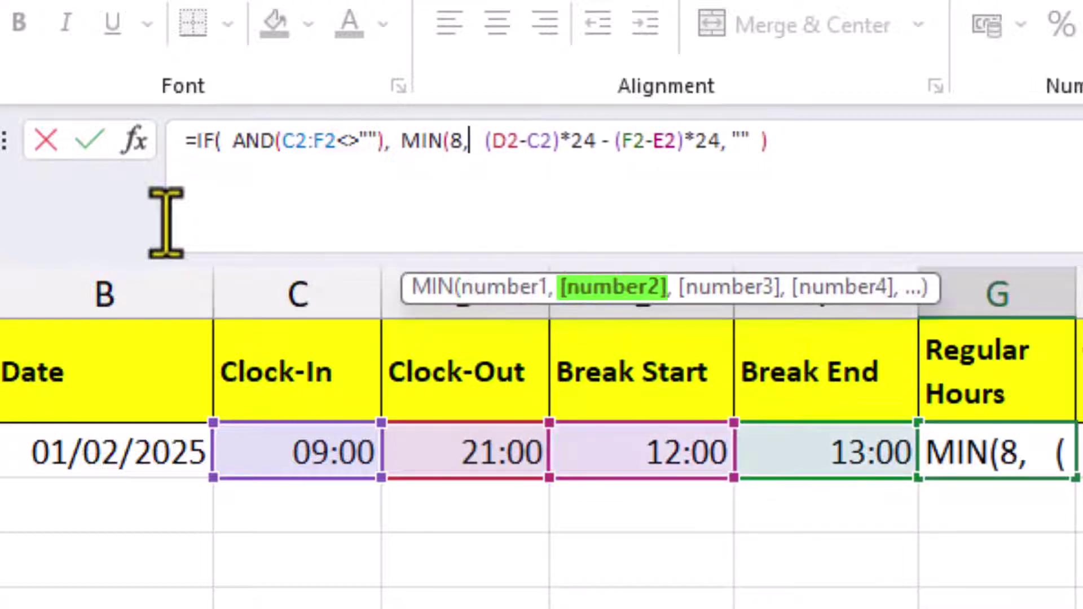
key("Delete")
key("Delete")
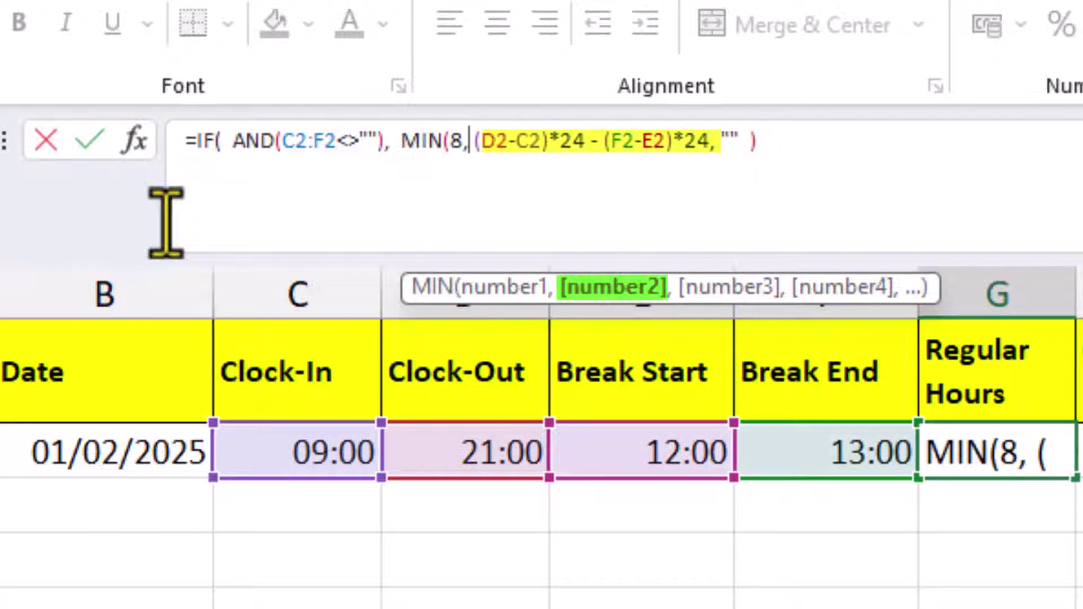
left_click(705, 143)
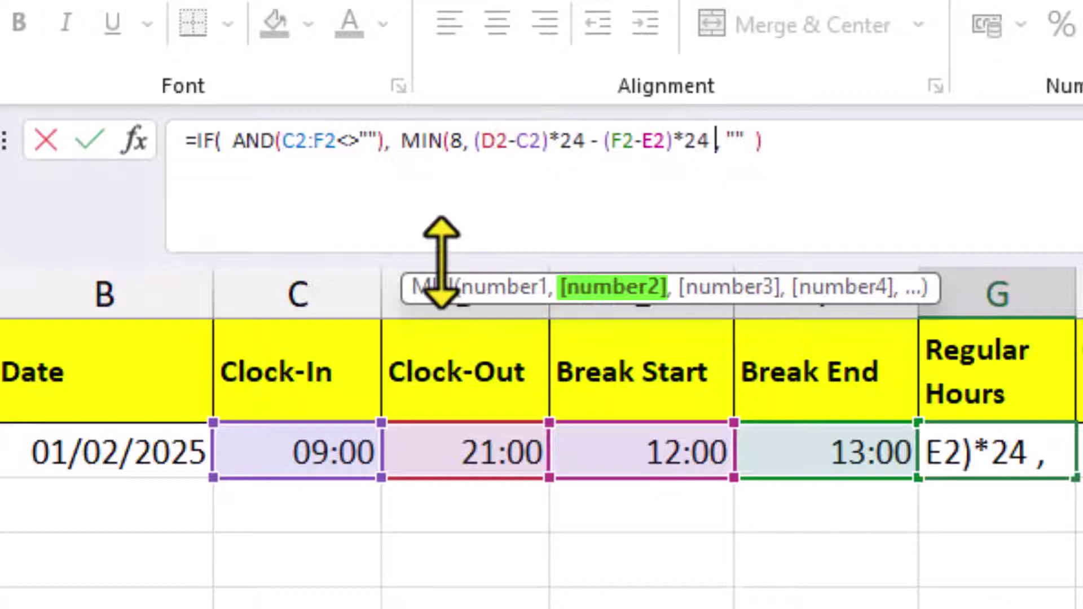
type(")")
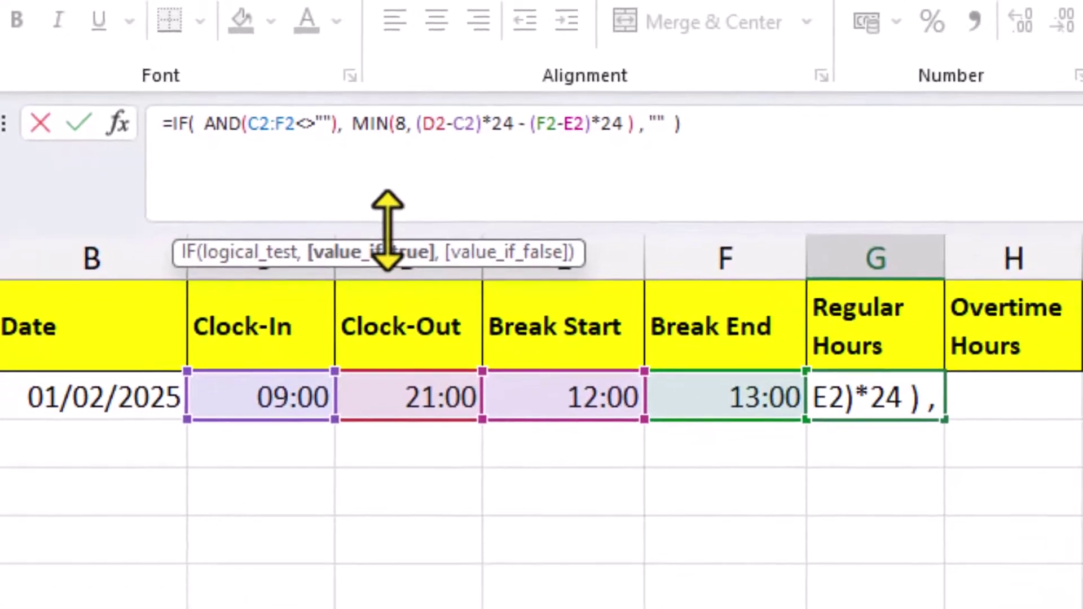
key("Return")
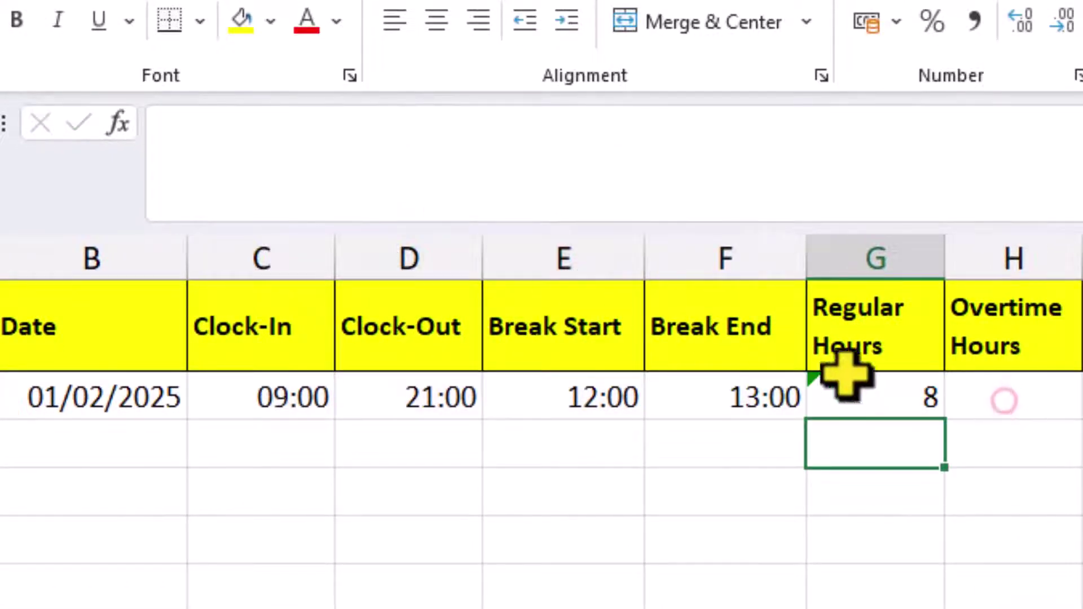
Begin H2's overtime formula as =IF(G2<>"", MAX((D2-C2) using clicked cell references
left_click(1005, 402)
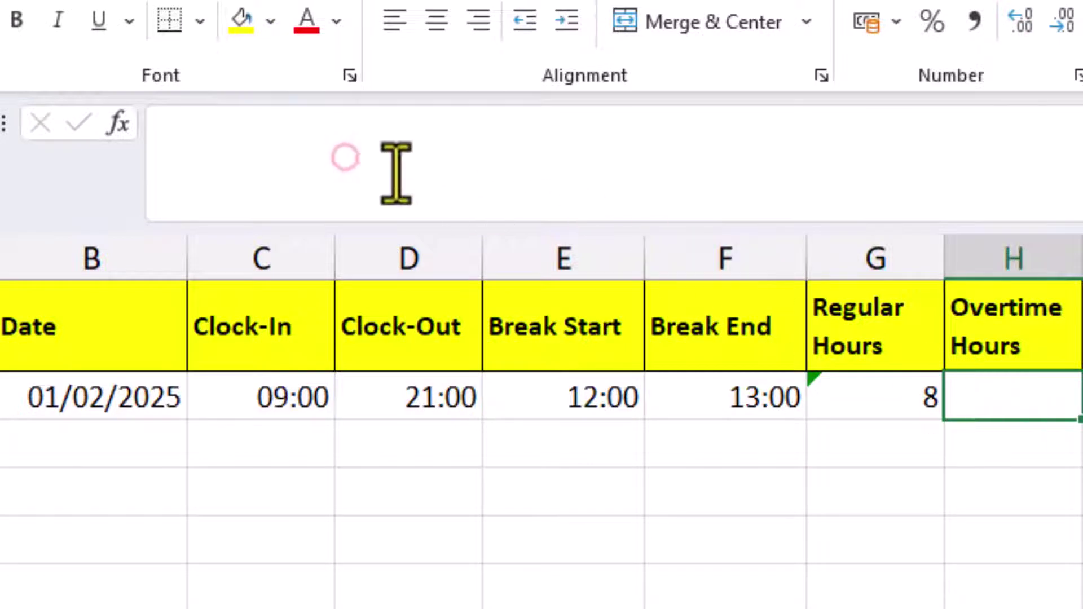
left_click(346, 164)
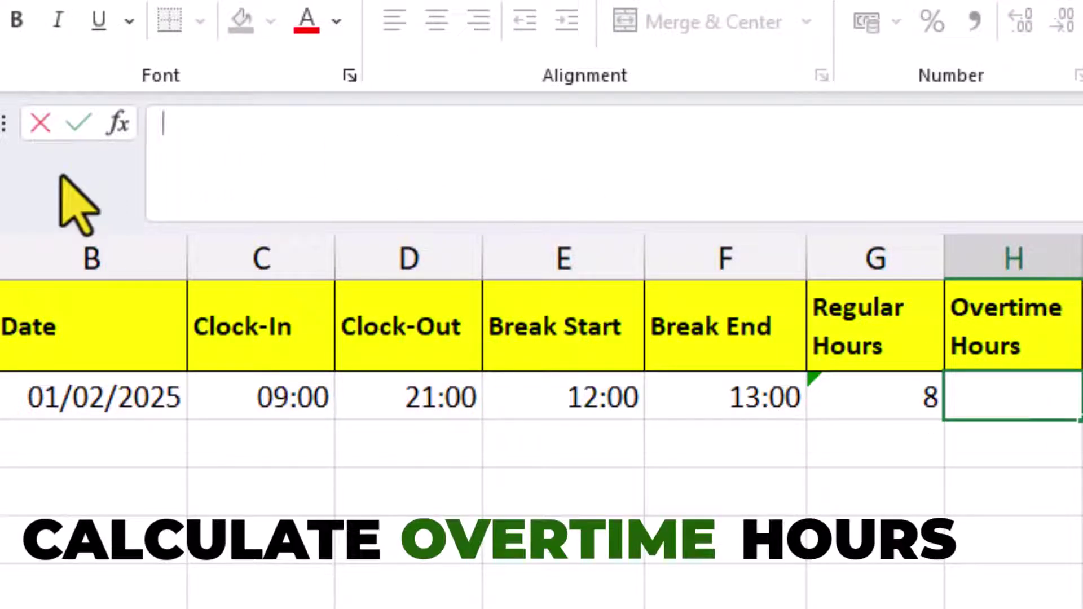
type("=i")
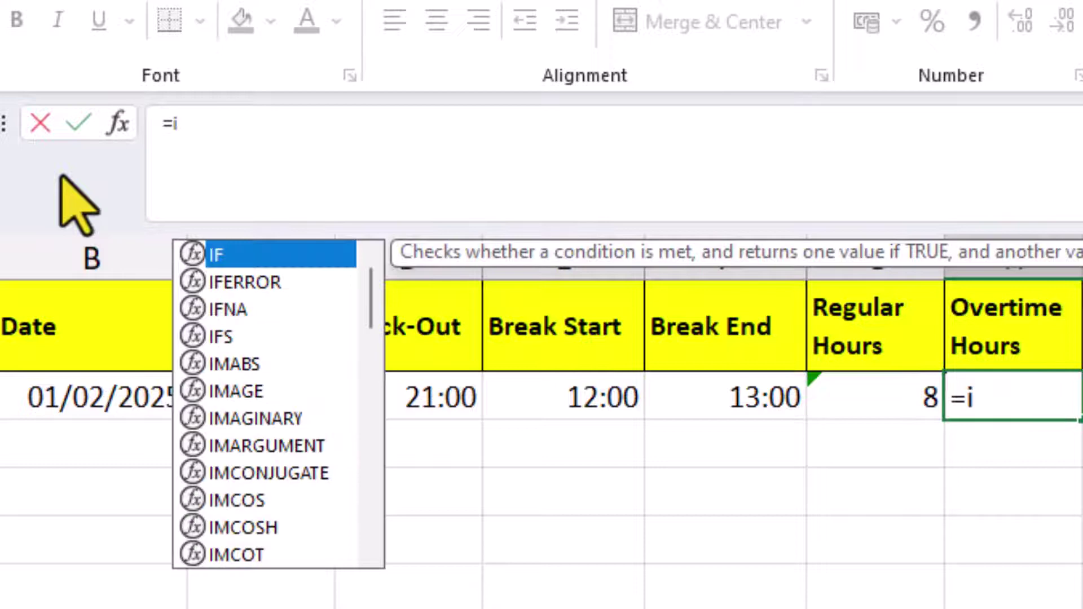
key("Tab")
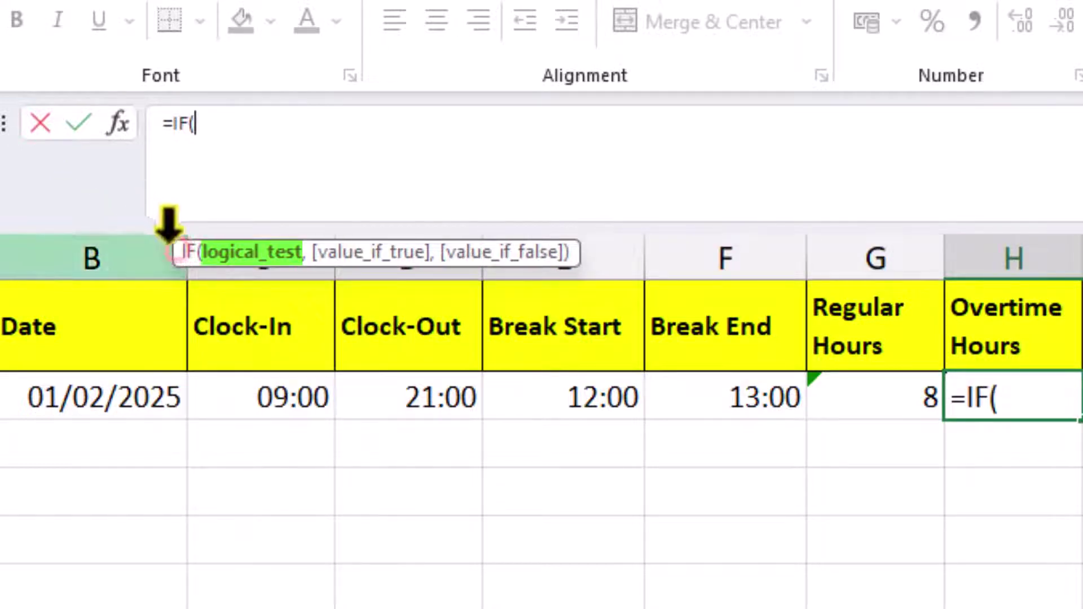
left_click_drag(169, 248, 169, 205)
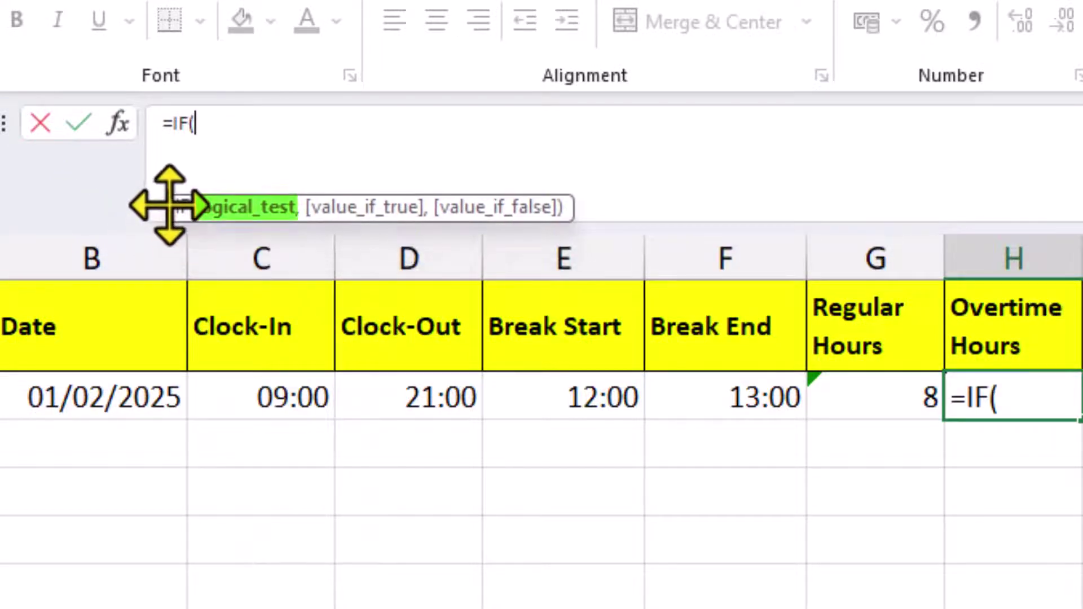
left_click(832, 391)
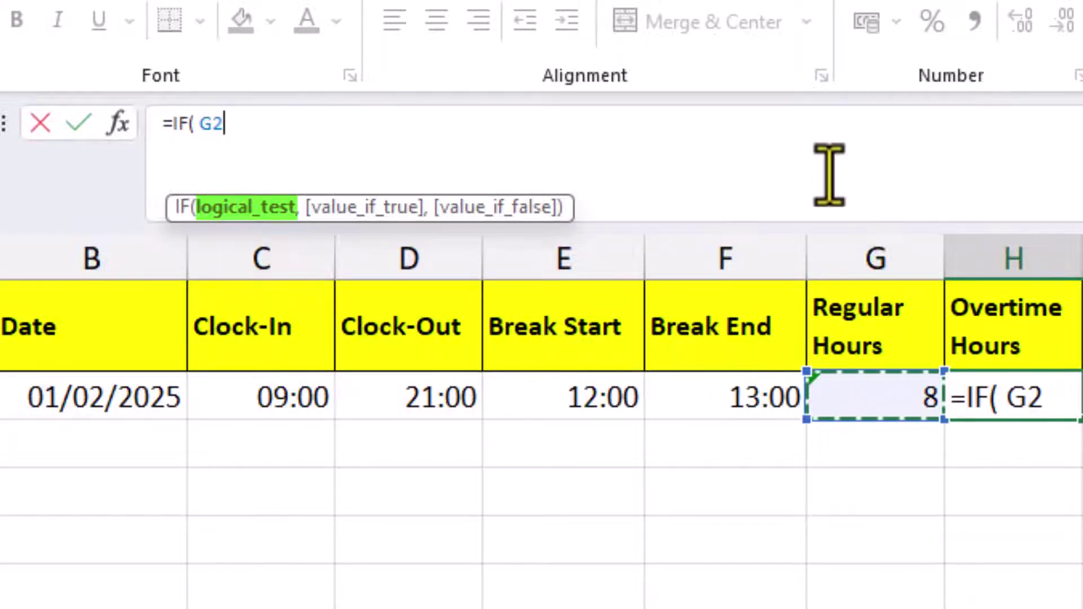
type("<>\"\"")
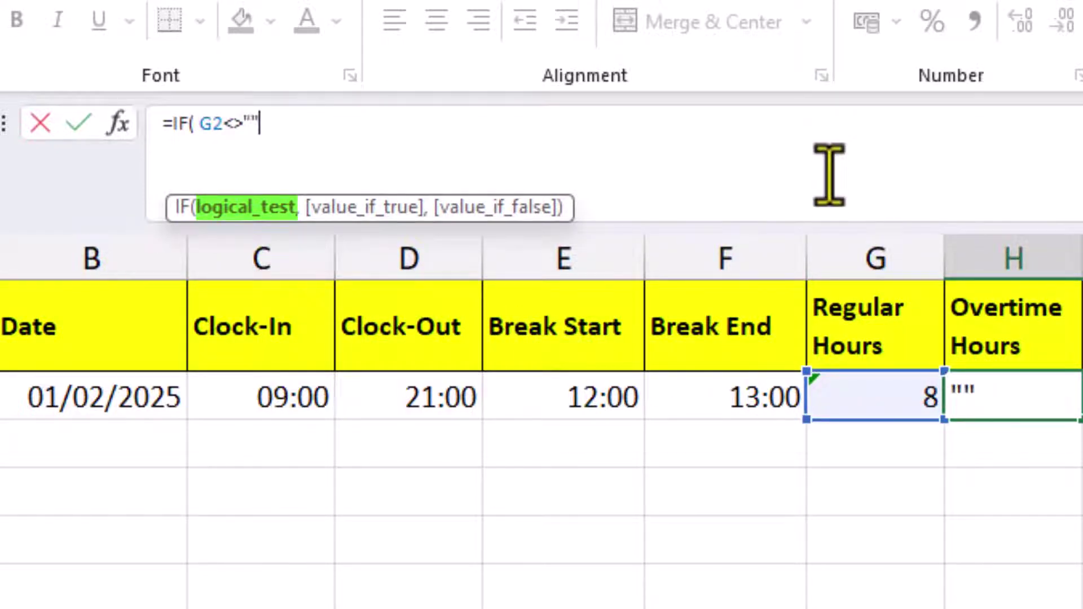
type(" ,")
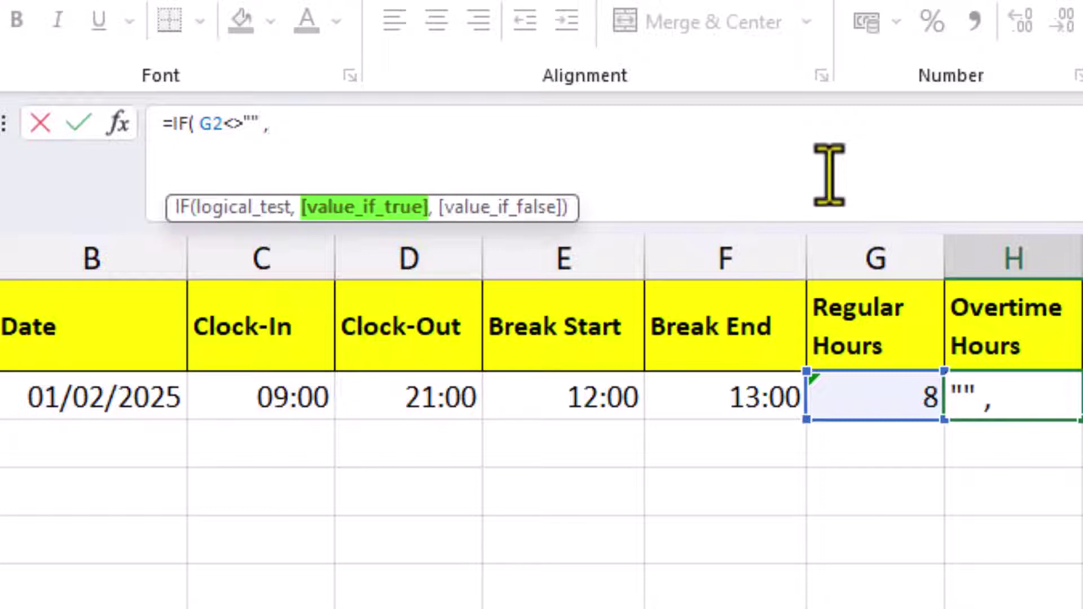
type(" ma")
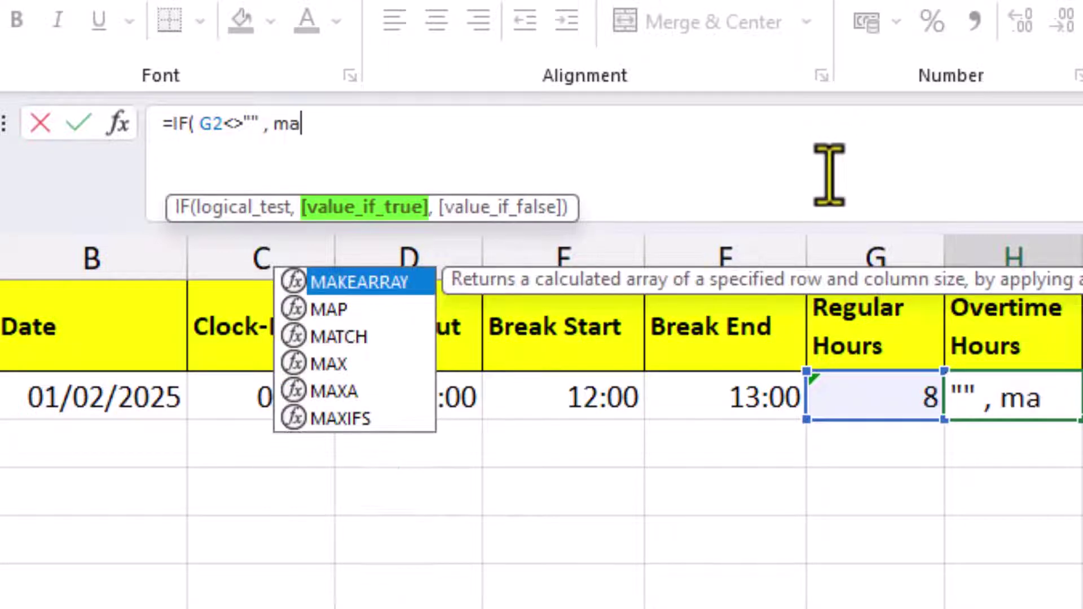
key("Down")
key("Down")
key("Down")
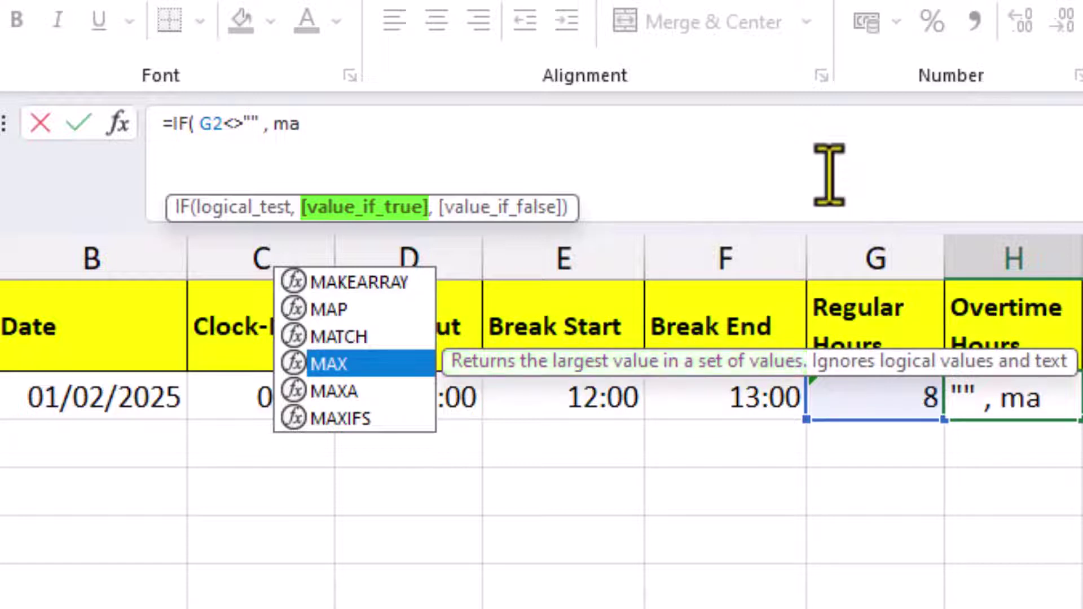
key("Tab")
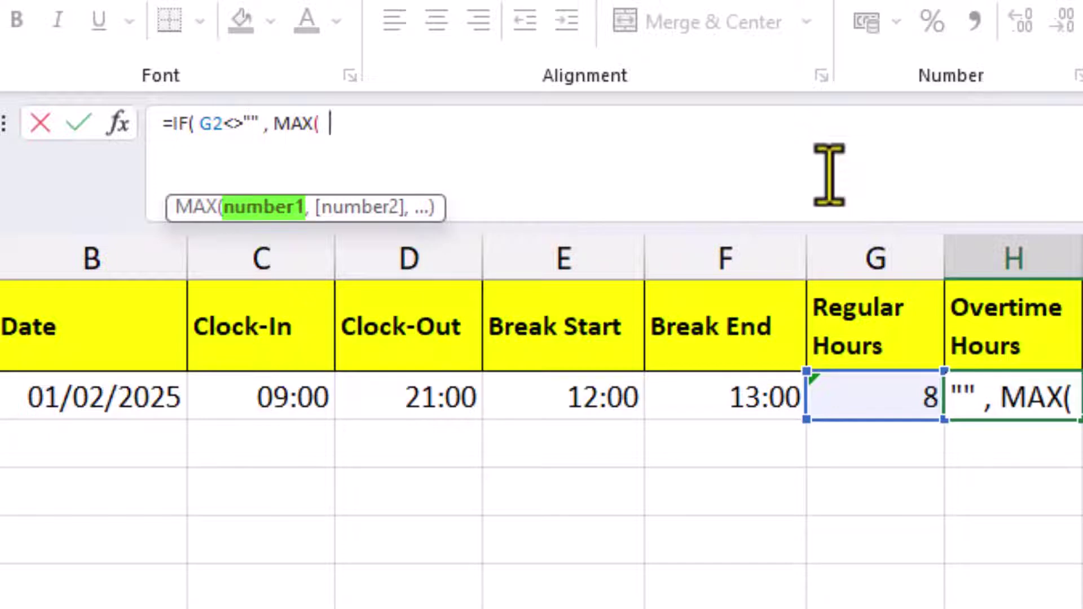
type("(")
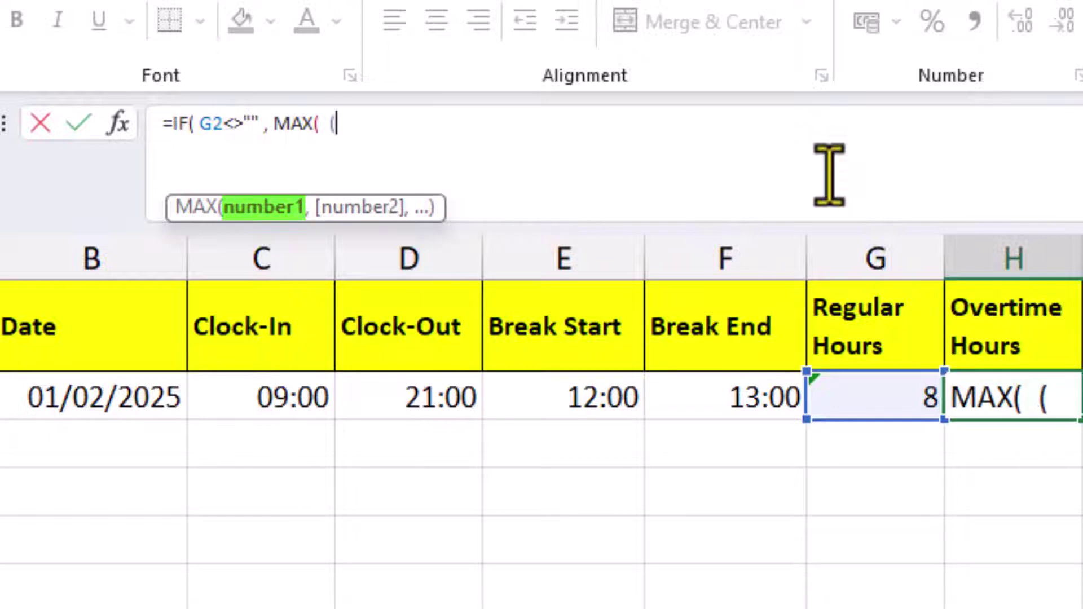
left_click(390, 388)
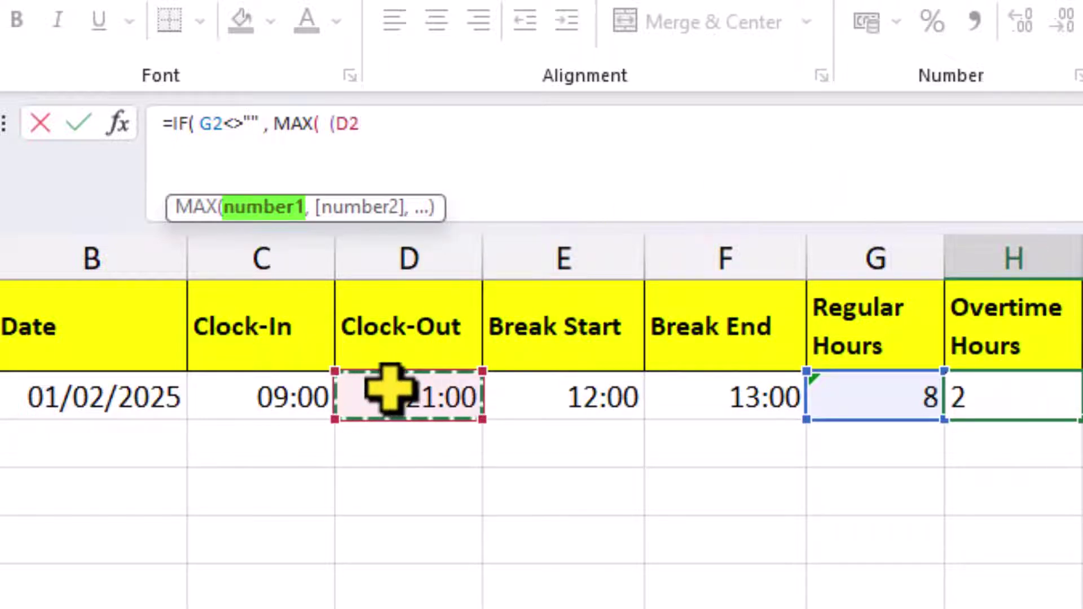
type("-")
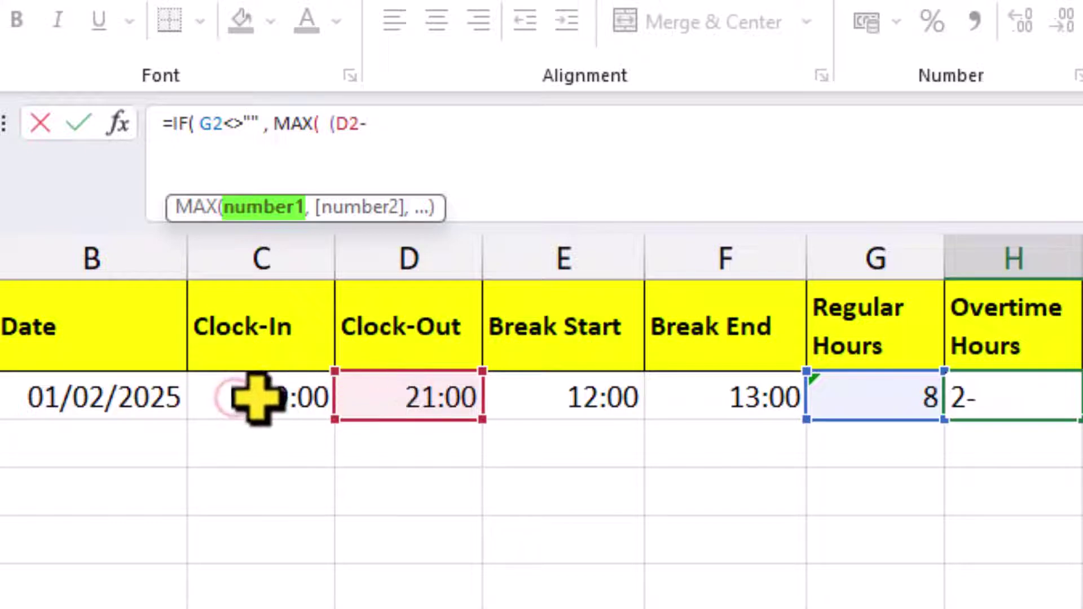
left_click(234, 394)
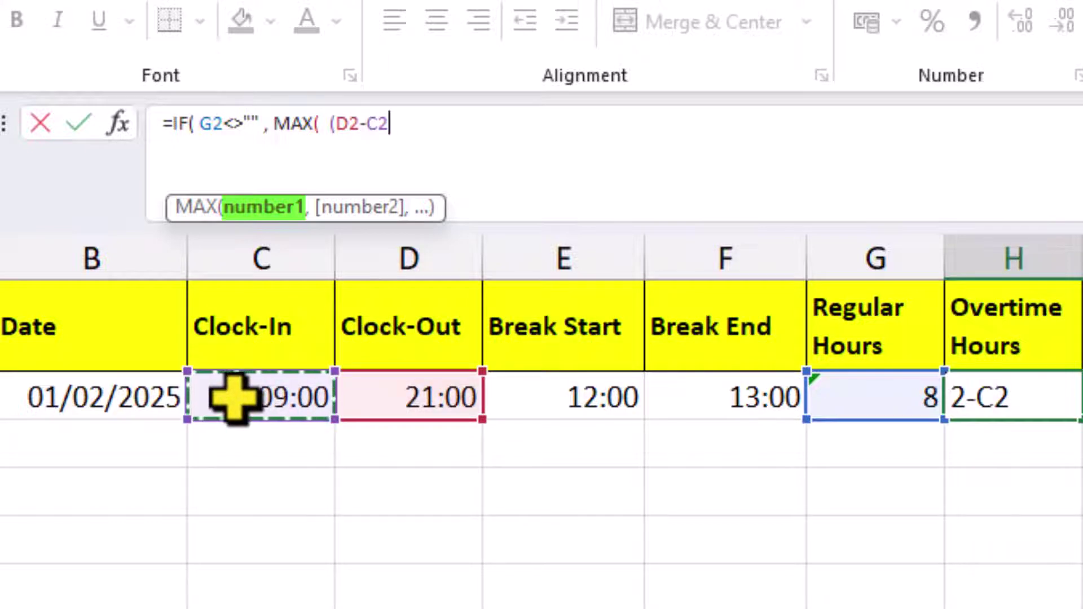
type(")")
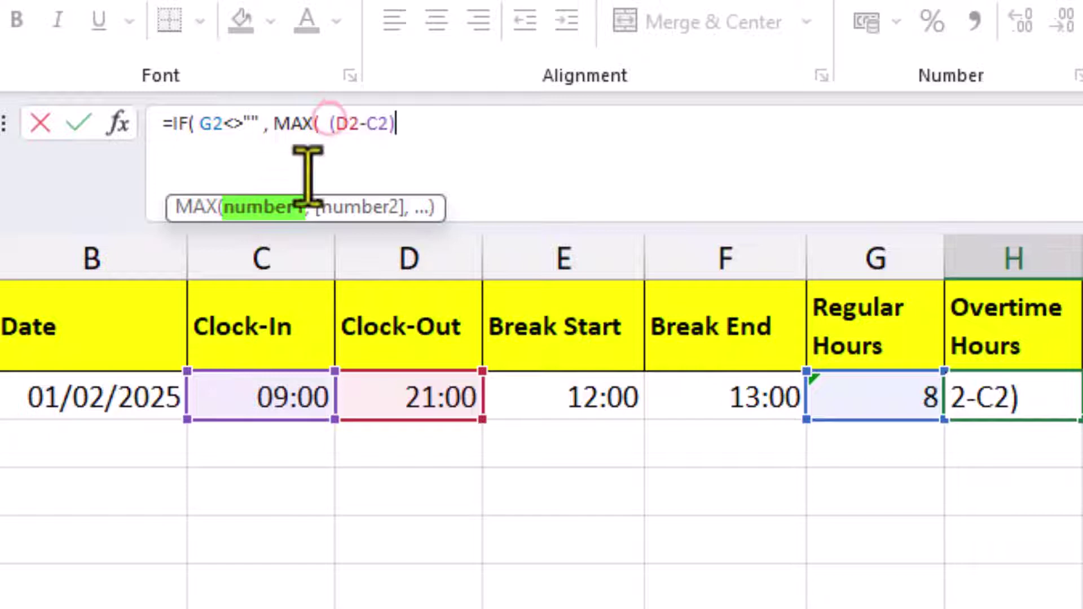
Finish it as MAX((D2-C2)*24-(F2-E2)*24-8, 0), blank otherwise, showing 3
left_click_drag(329, 124, 397, 123)
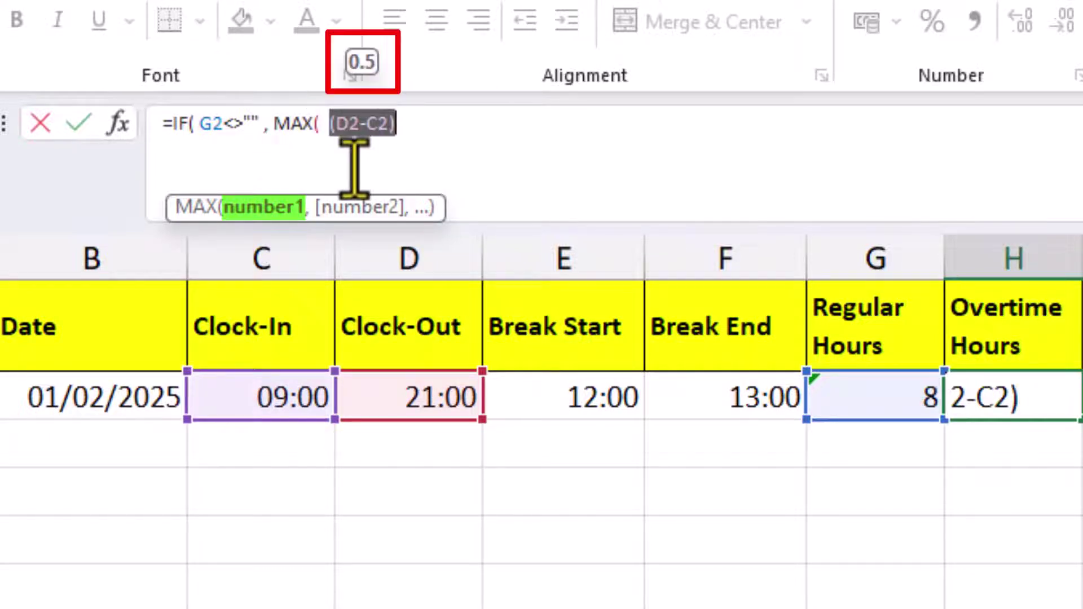
left_click(425, 124)
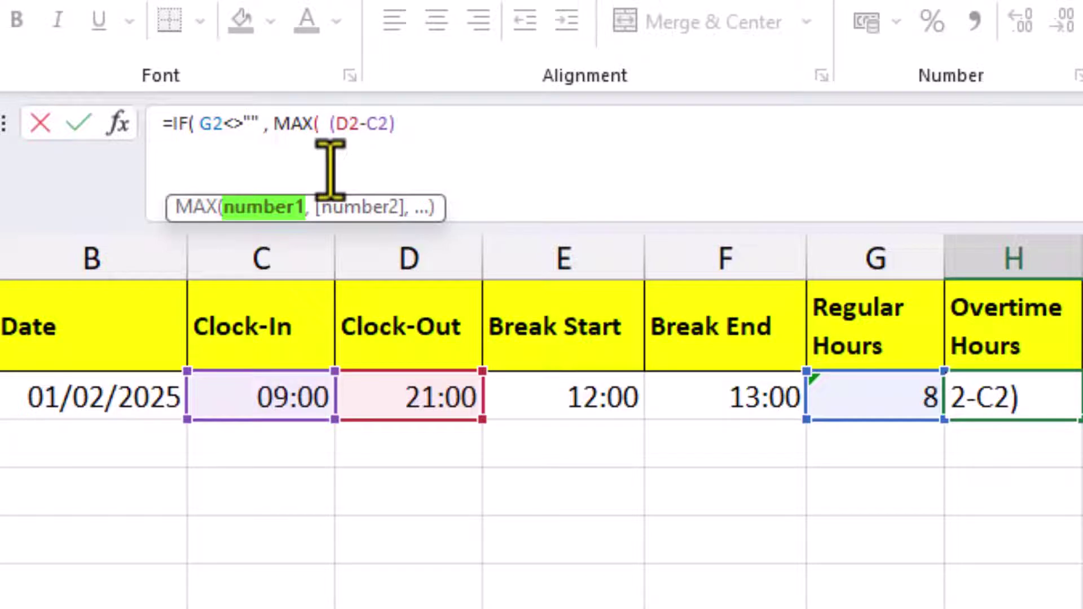
type("*24")
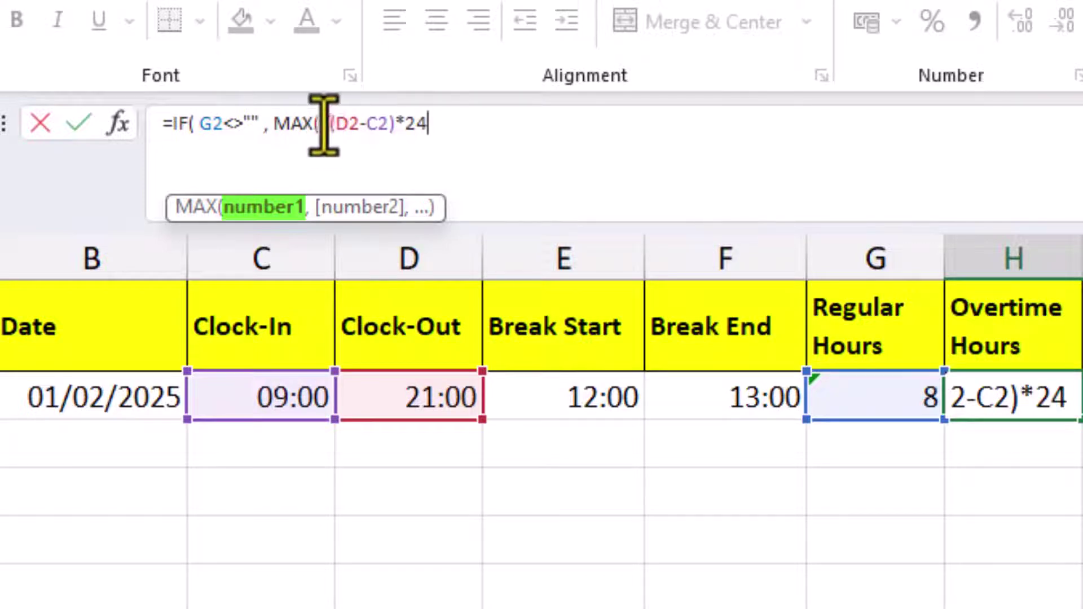
left_click_drag(329, 125, 433, 127)
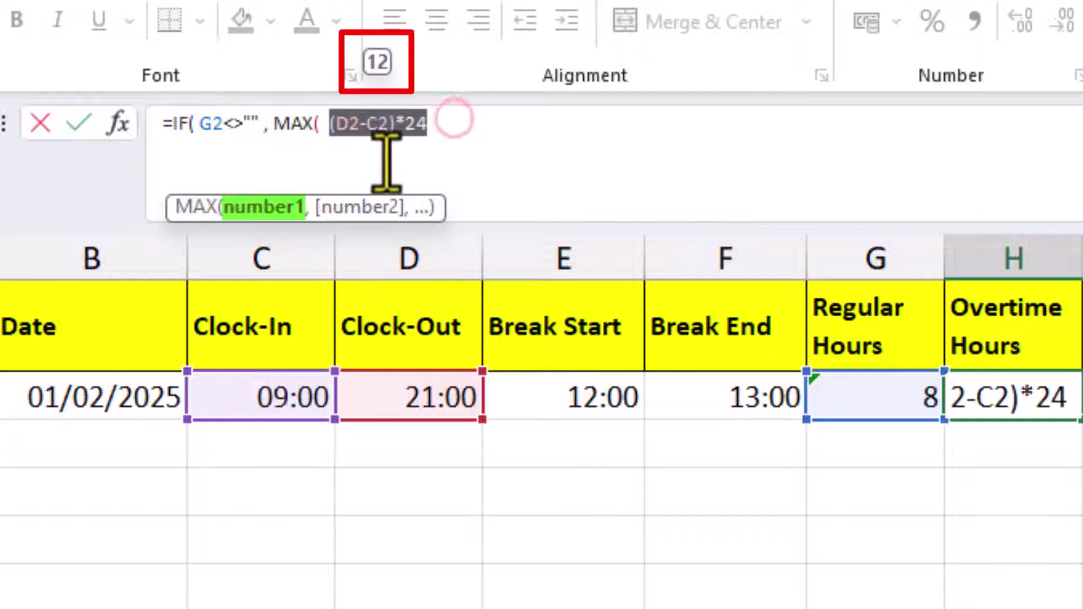
left_click(452, 120)
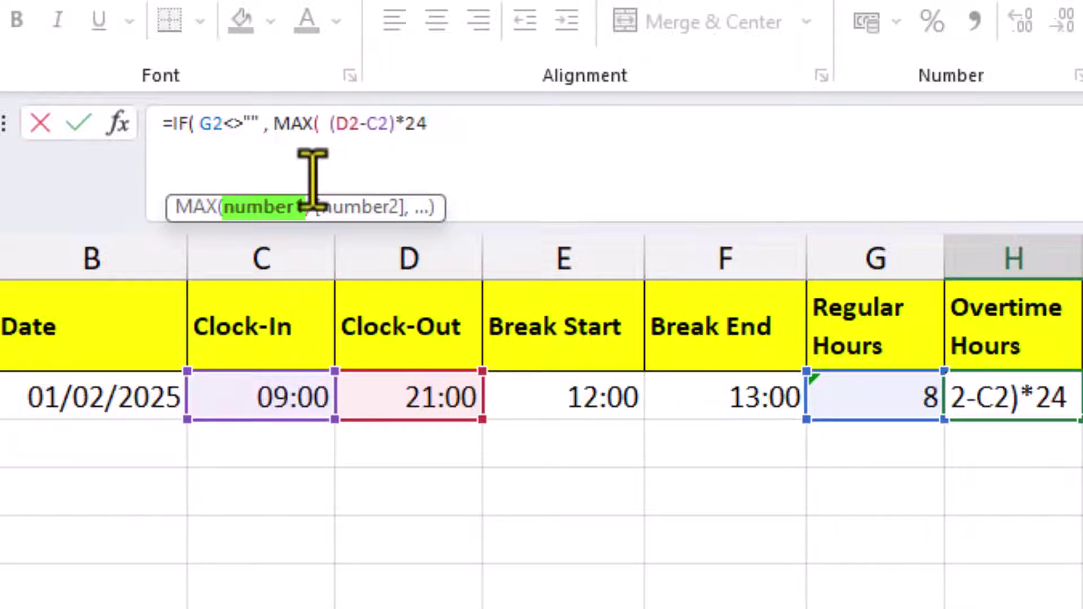
type("- (")
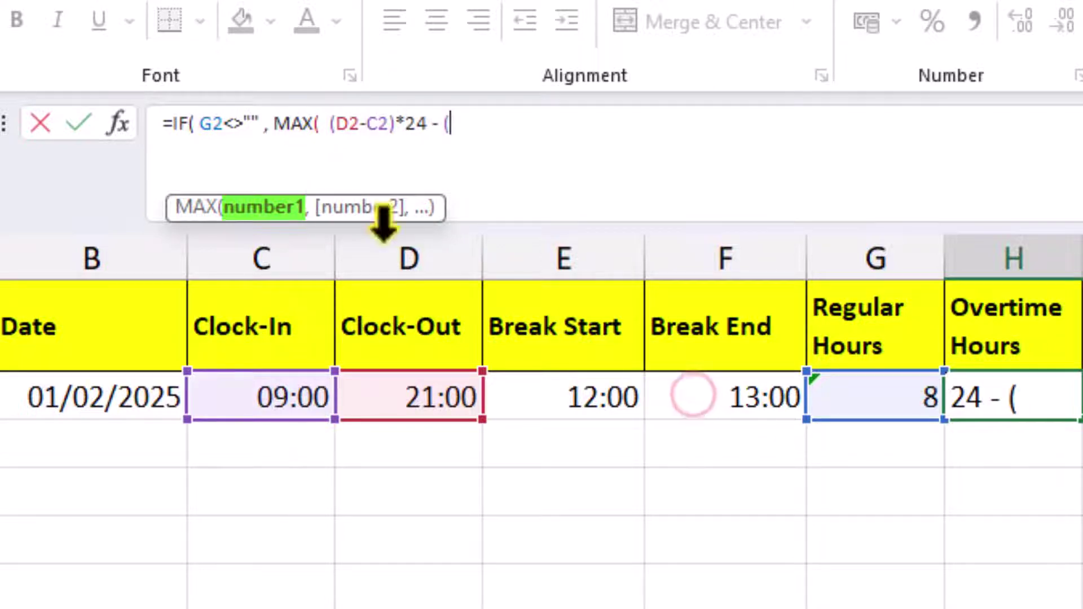
left_click(694, 394)
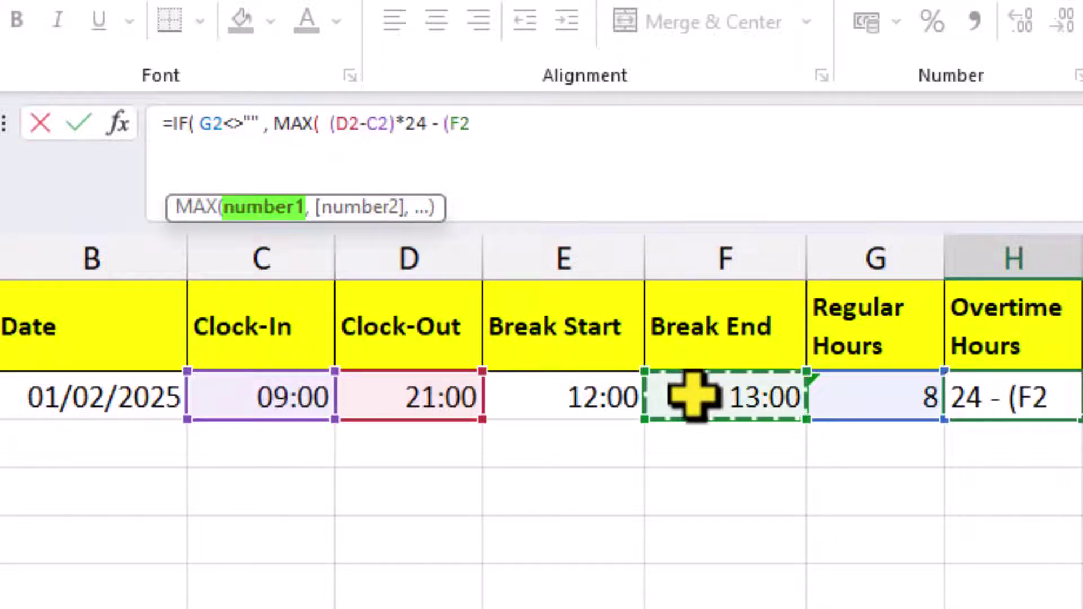
type("-")
left_click(516, 399)
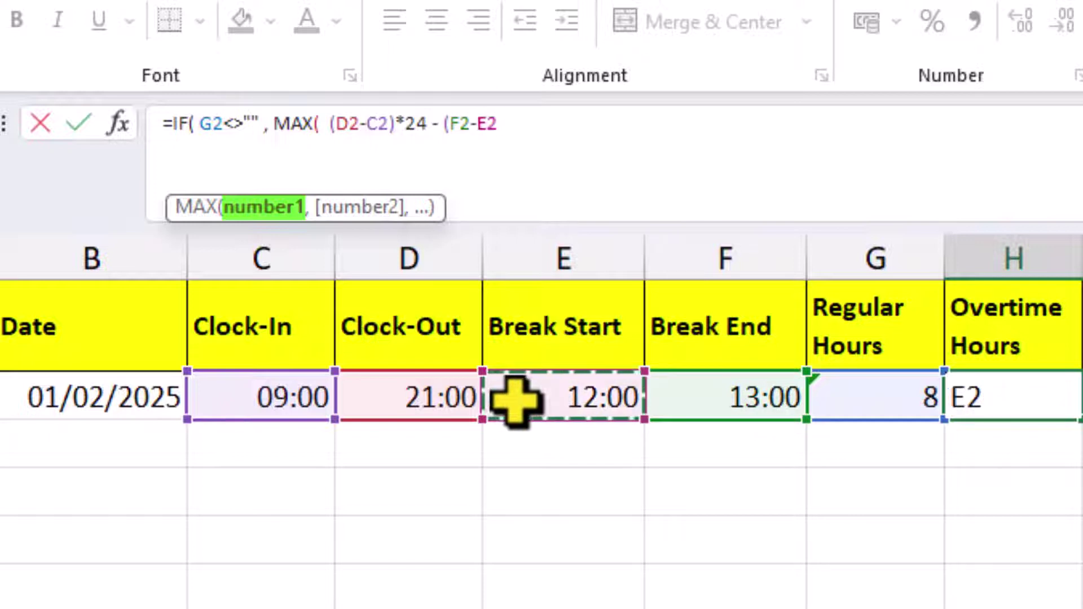
type(")*24 -")
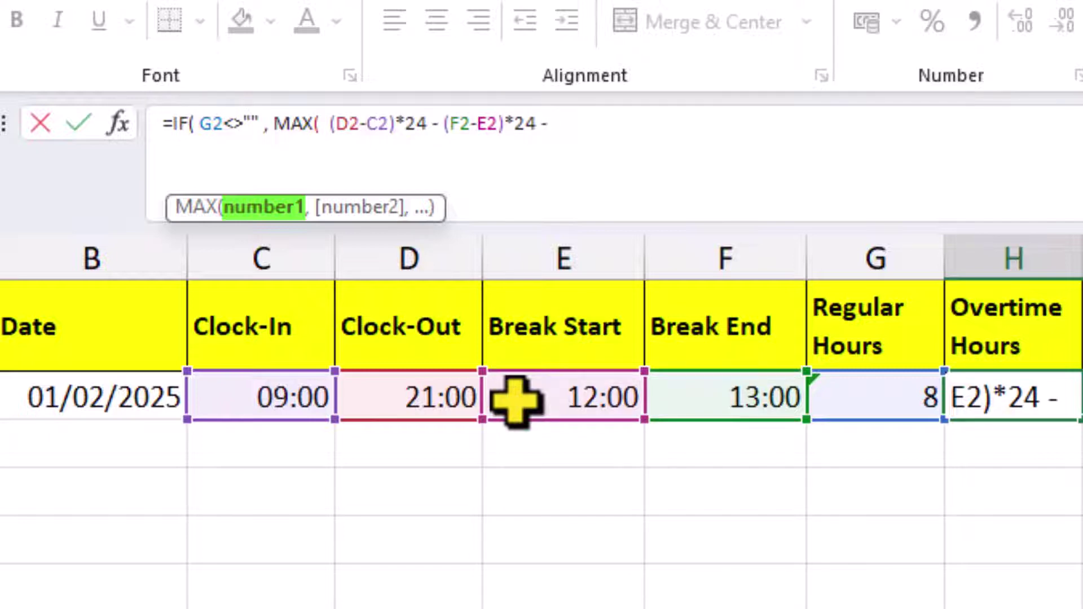
type("8 , ")
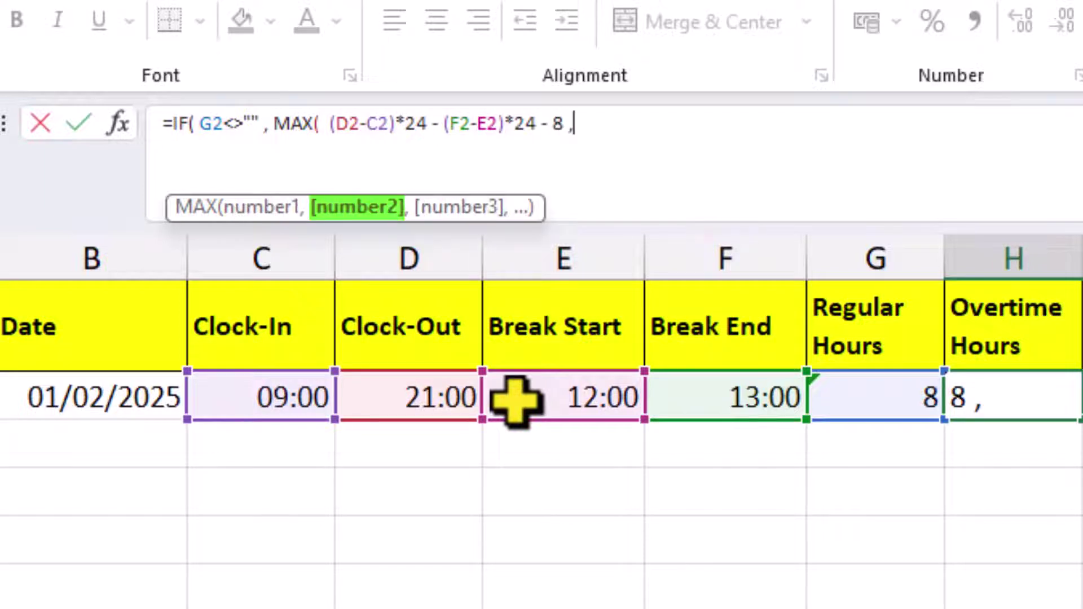
type("0  )")
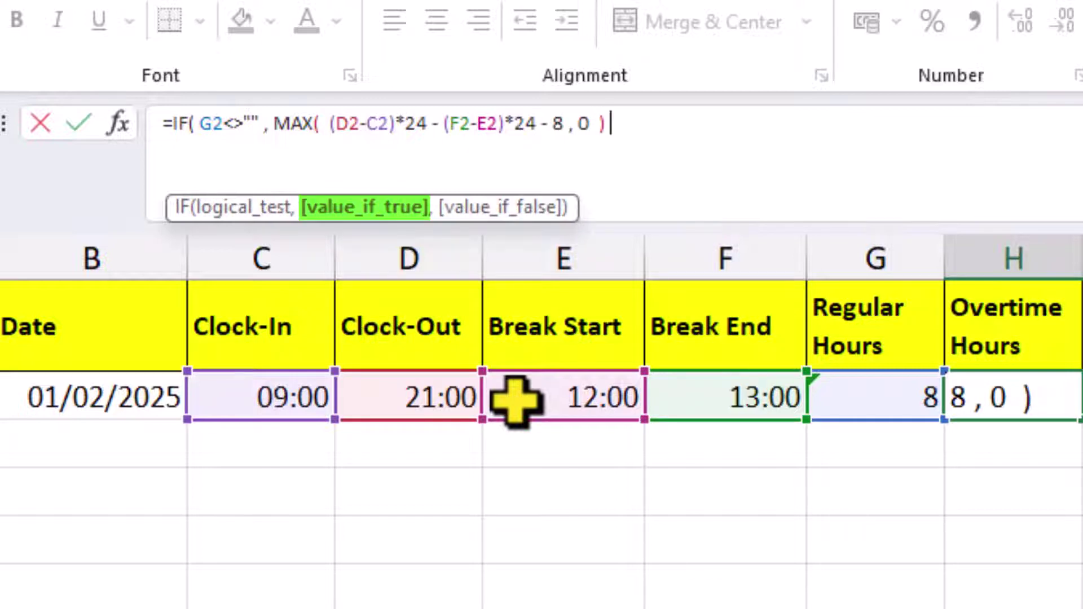
type(" ,")
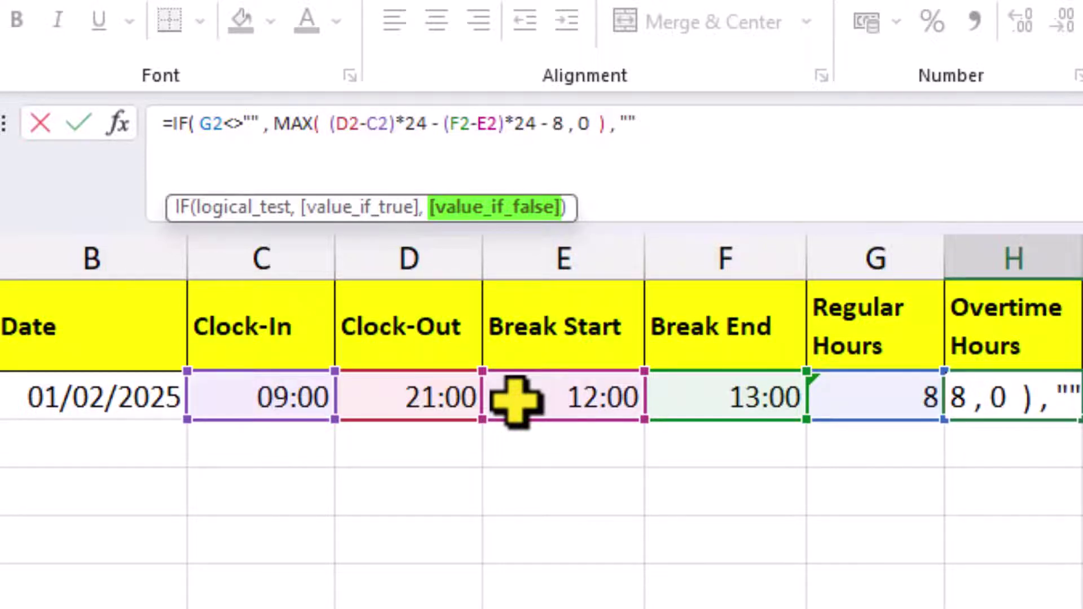
type(")")
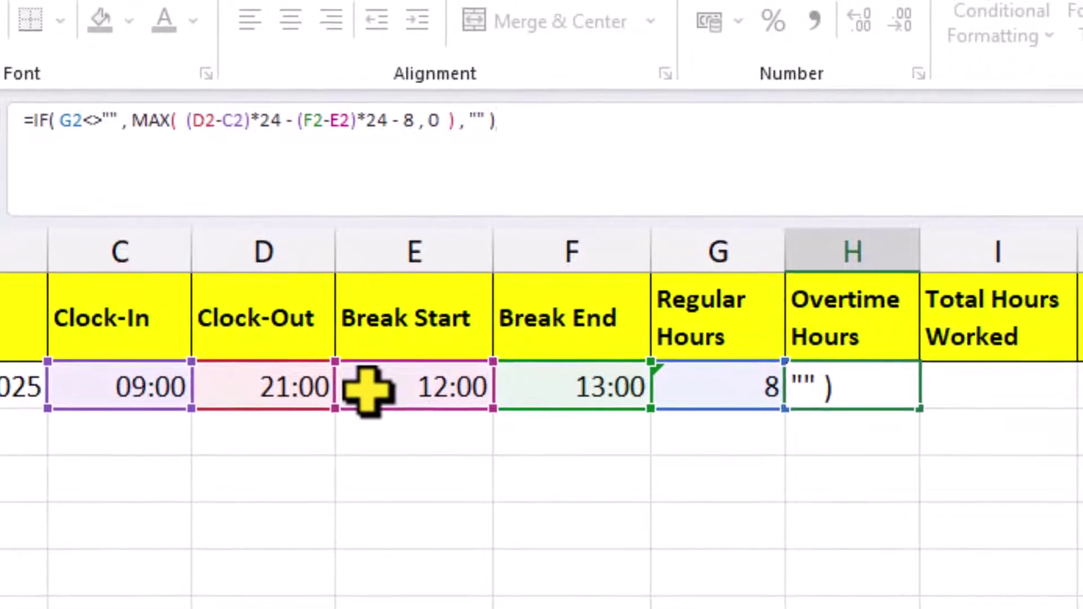
key("Return")
Enter =G2+H2 in I2 so Total Hours Worked shows 11
left_click(962, 386)
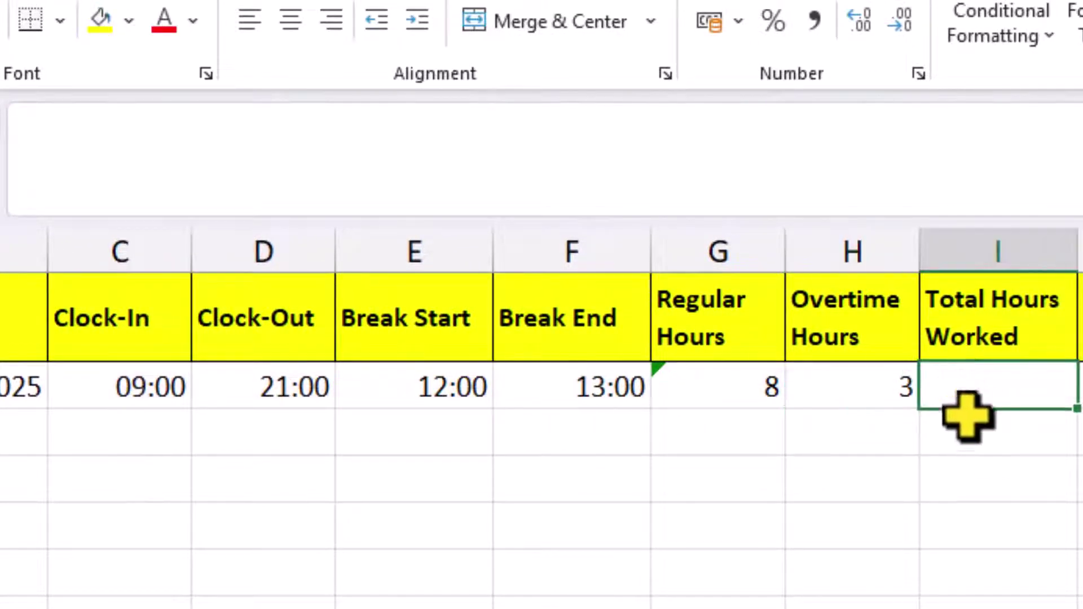
type("=")
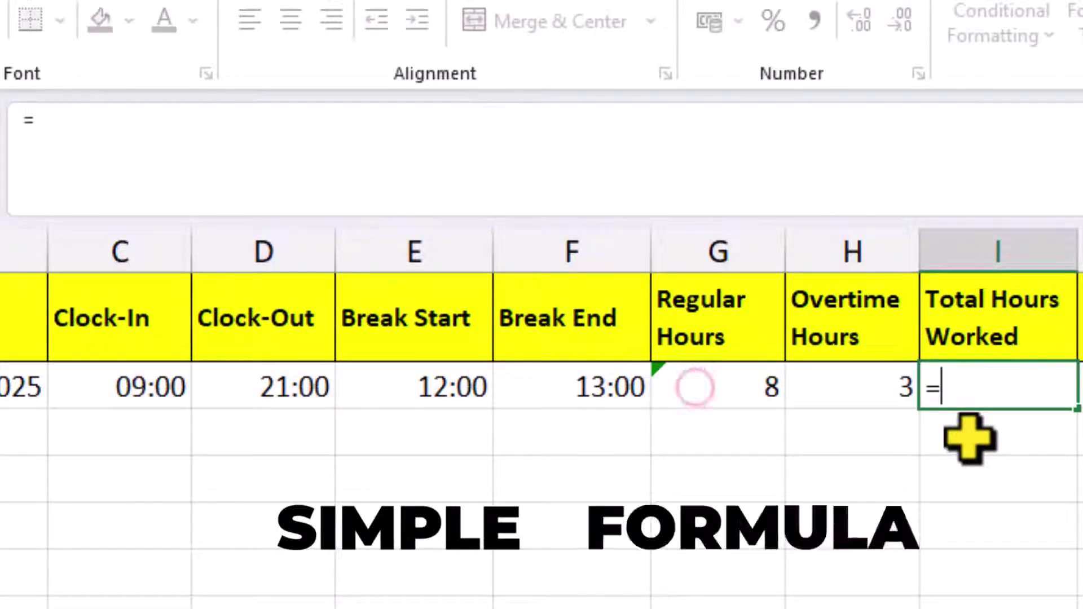
left_click(696, 387)
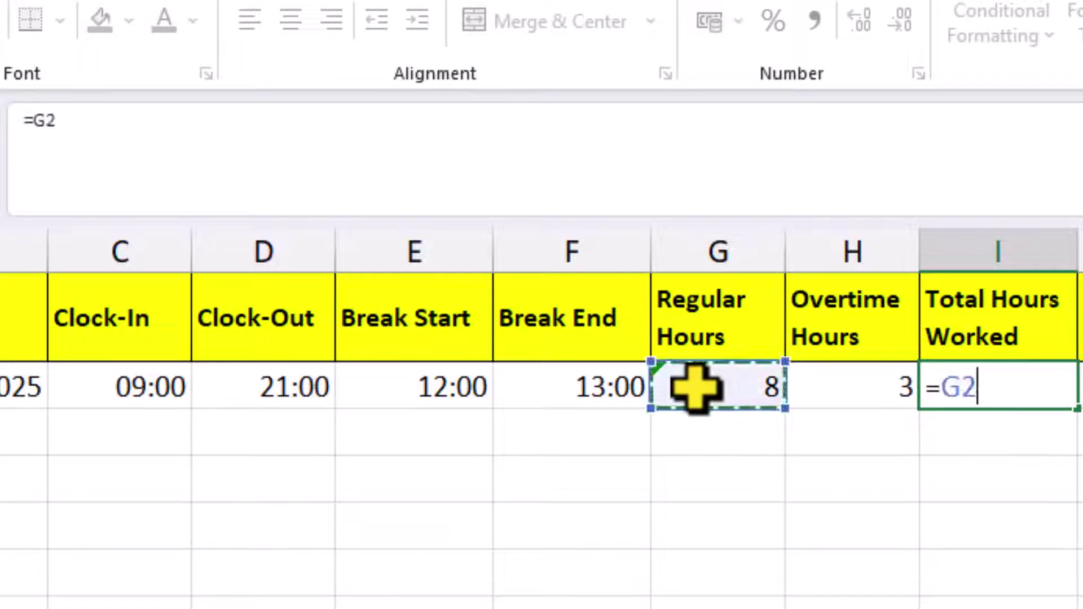
type("+")
left_click(840, 387)
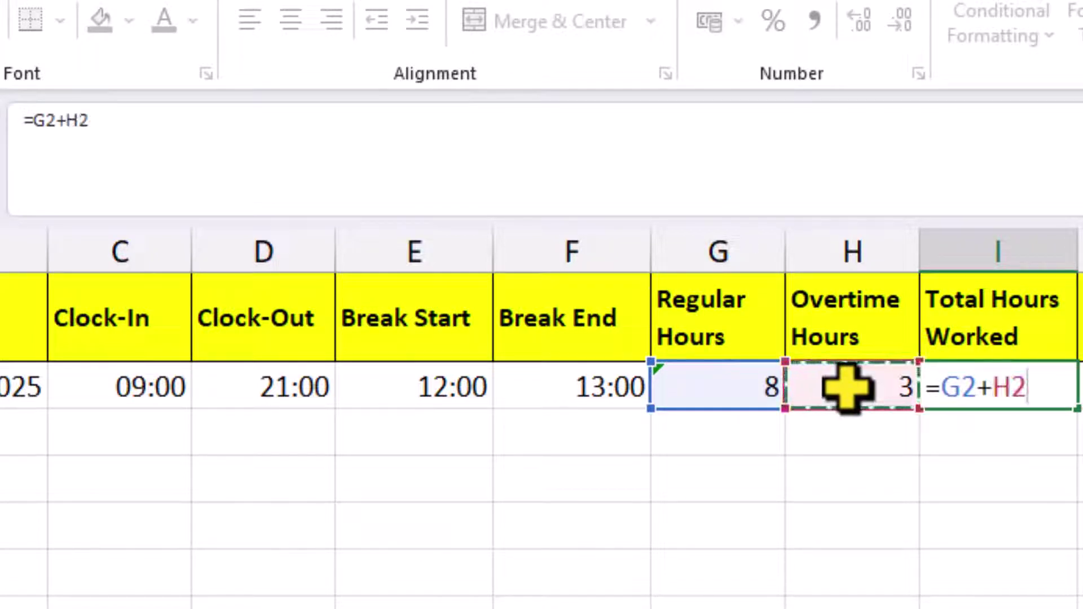
key("Return")
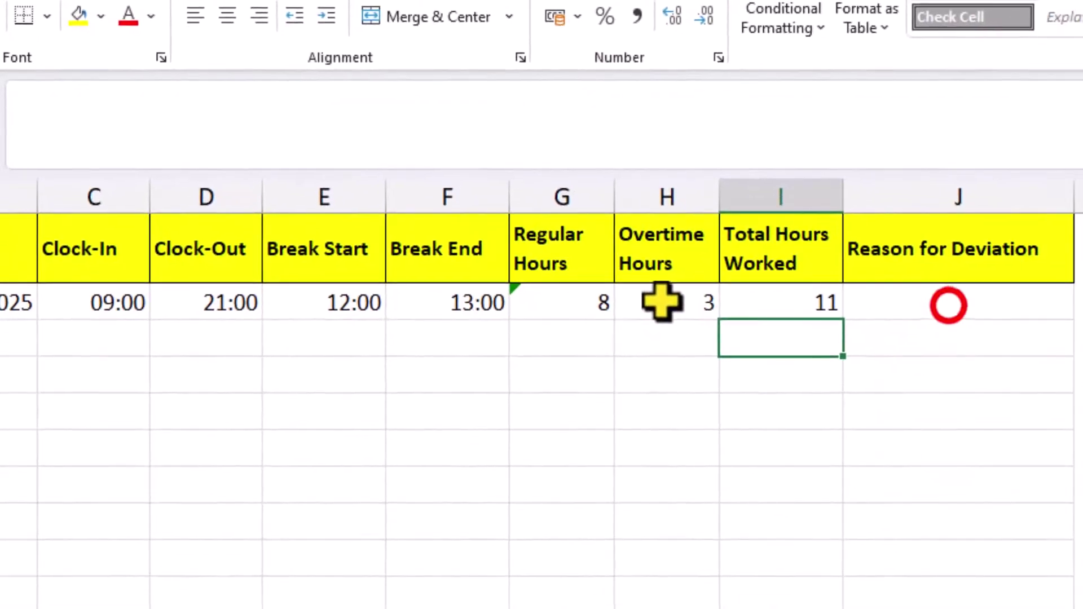
left_click(944, 304)
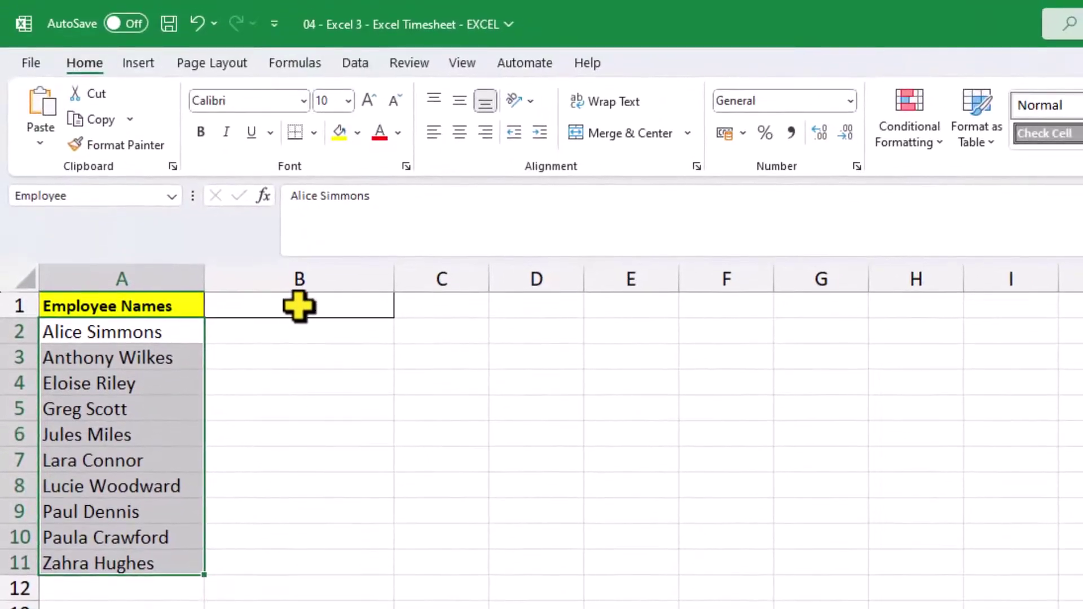
Add a 'Reason for Deviation' heading in B1 styled like the Employee Names heading
left_click(306, 208)
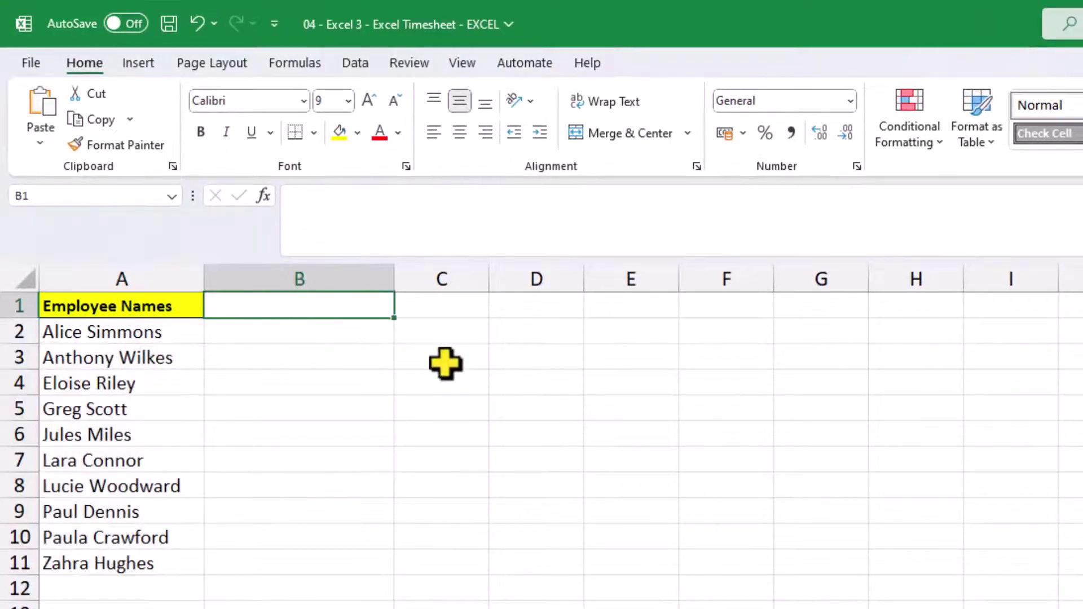
type("Reason for Deviation")
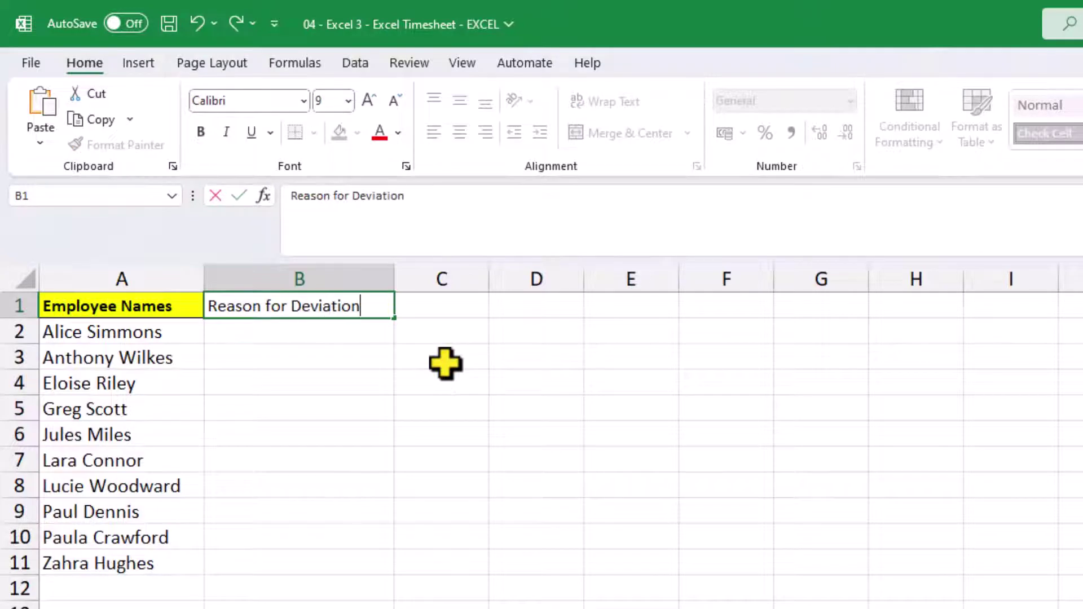
key("Return")
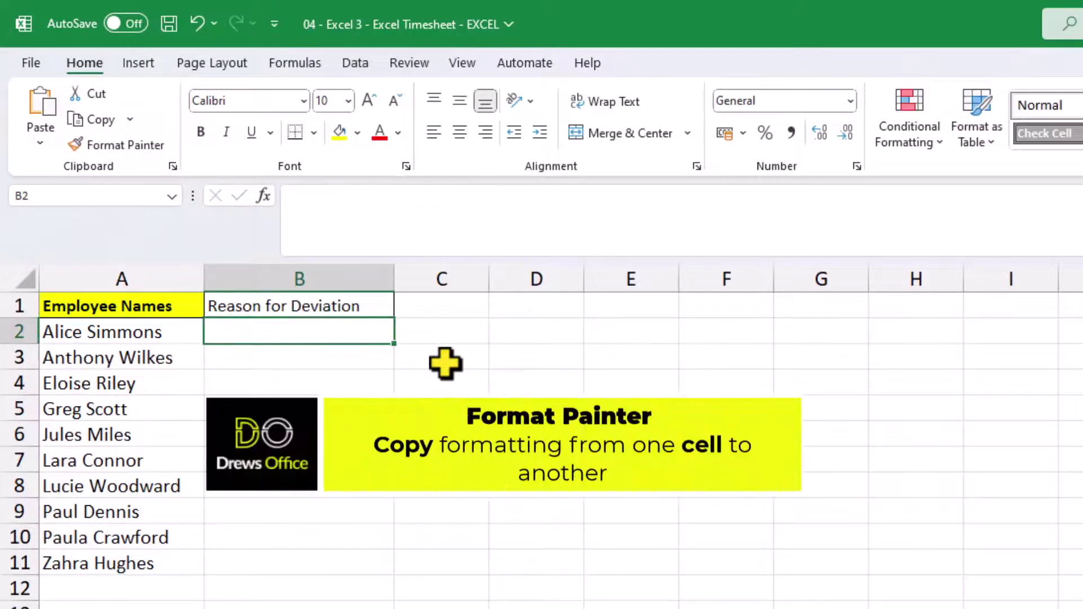
left_click(155, 299)
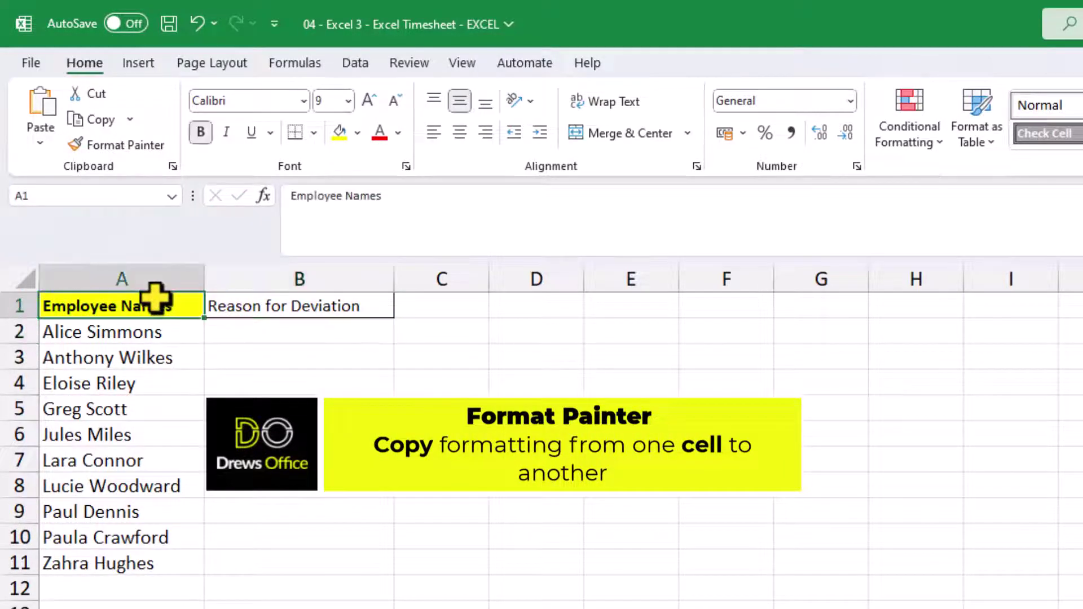
left_click(138, 146)
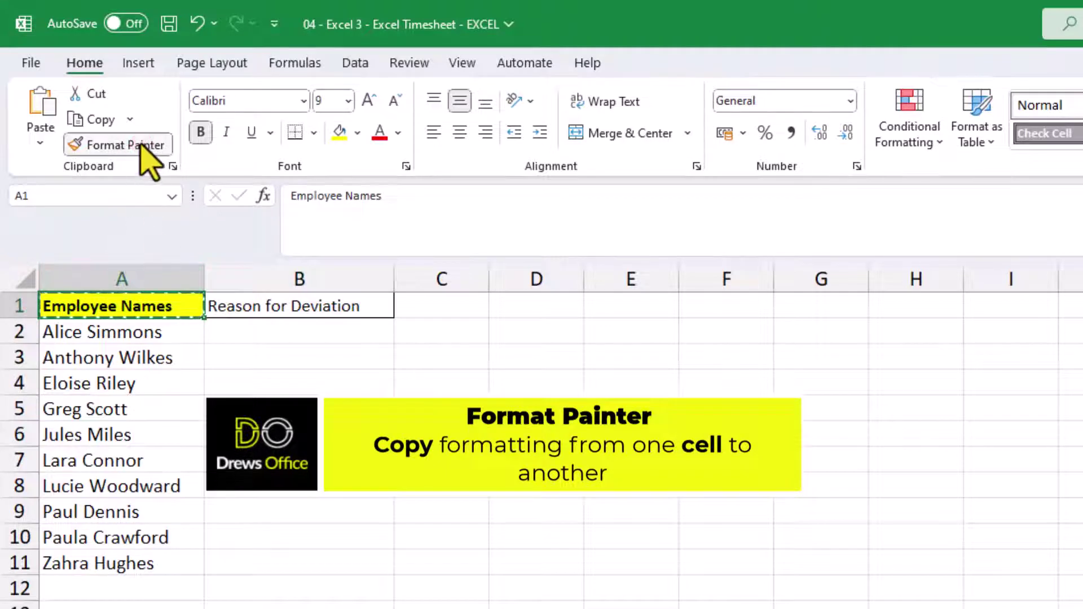
left_click(250, 309)
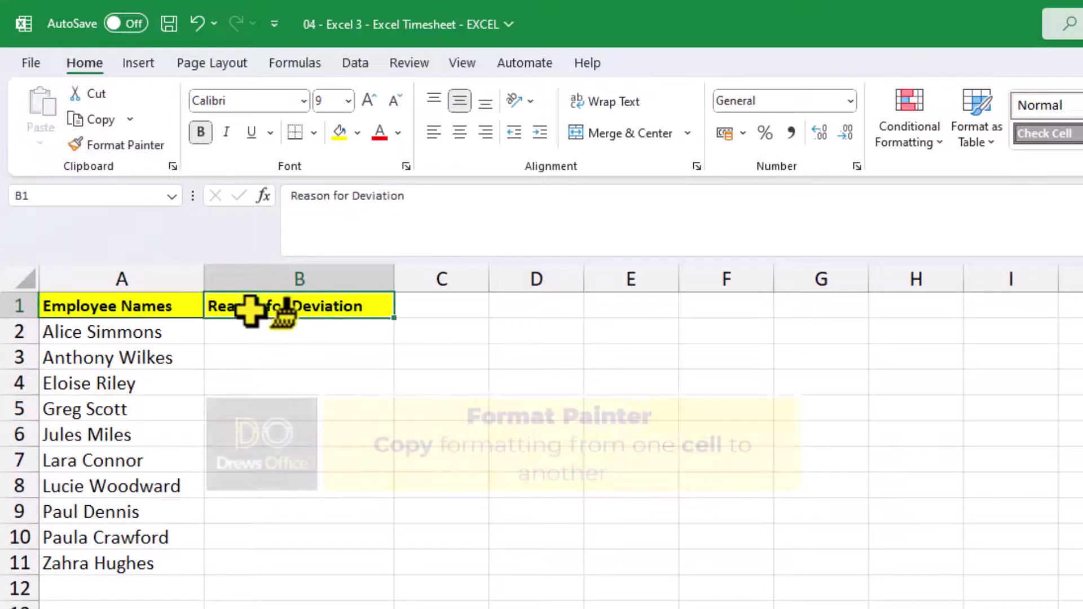
Enter the deviation reasons in B2:B10 and name that range Deviation
left_click(267, 335)
type("Ex")
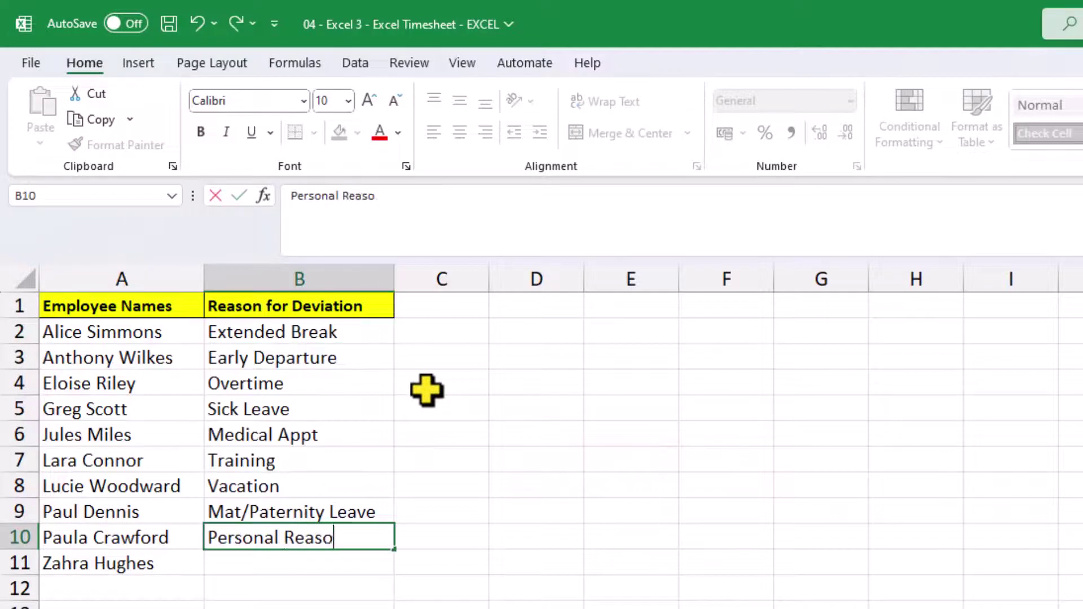
type("ns")
key("Return")
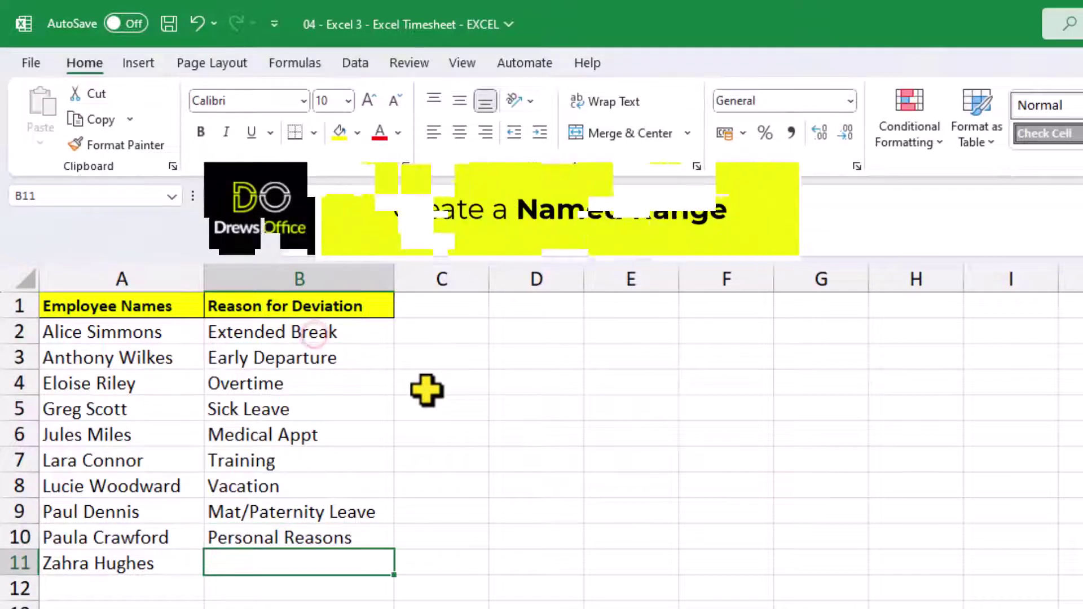
left_click_drag(316, 333, 302, 543)
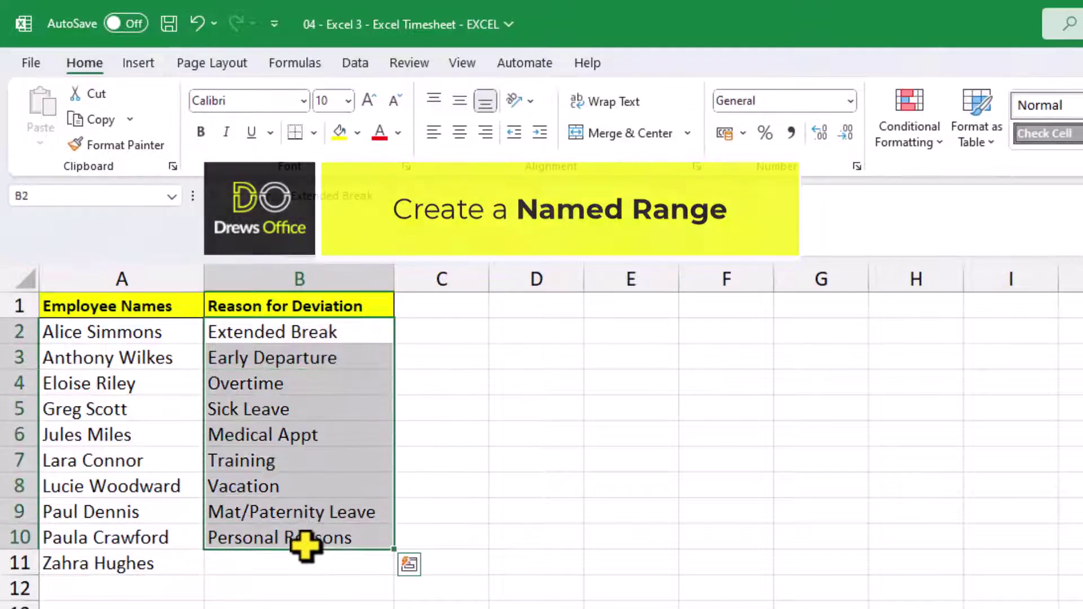
left_click(109, 195)
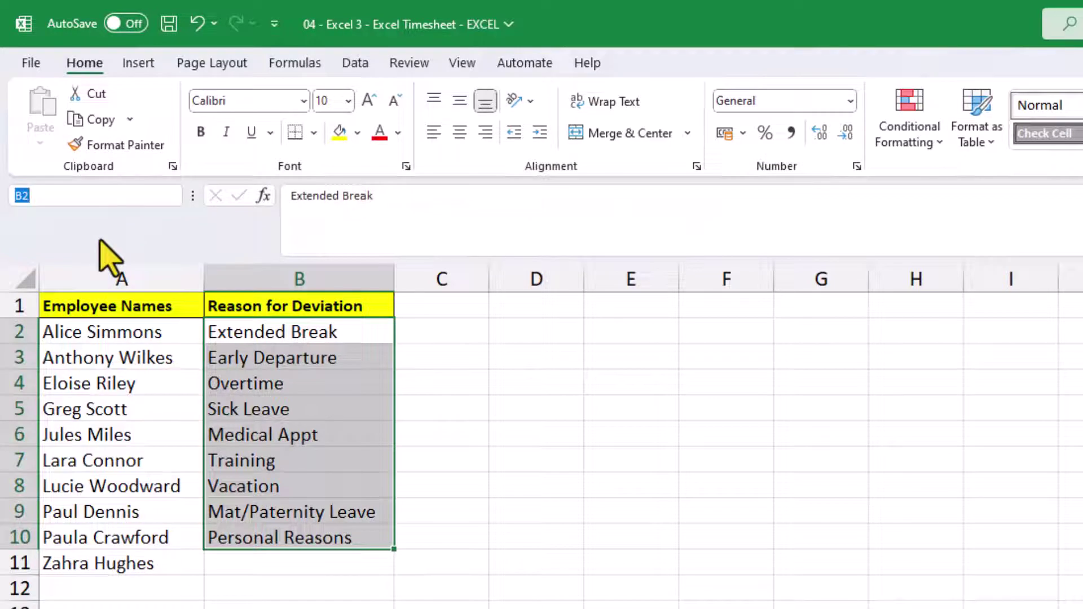
type("Deviation")
key("Return")
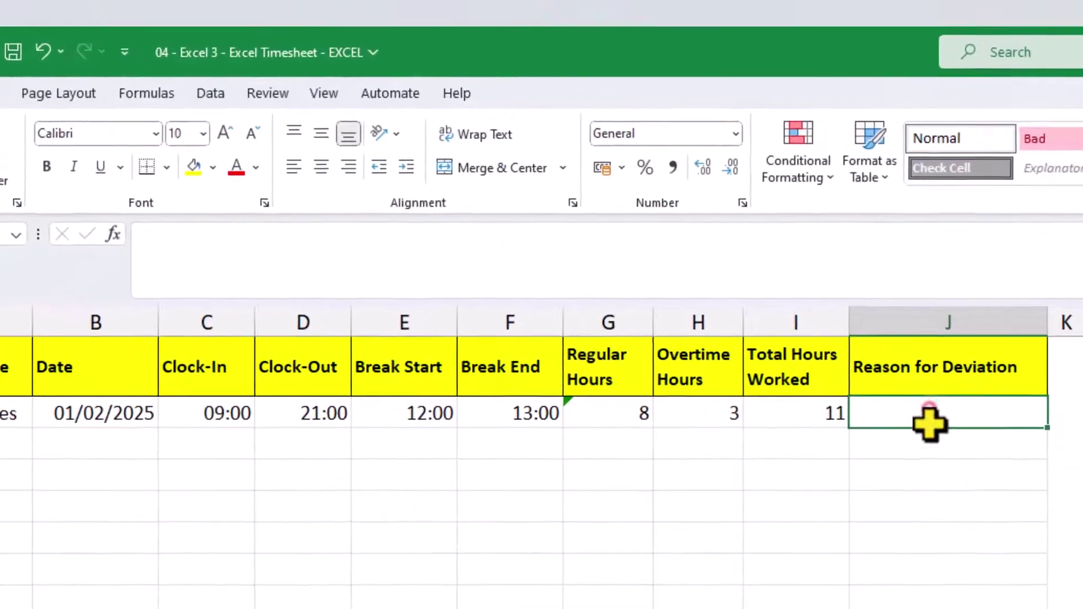
Give J2:J10 a List data validation with source =Deviation
left_click_drag(929, 424, 936, 606)
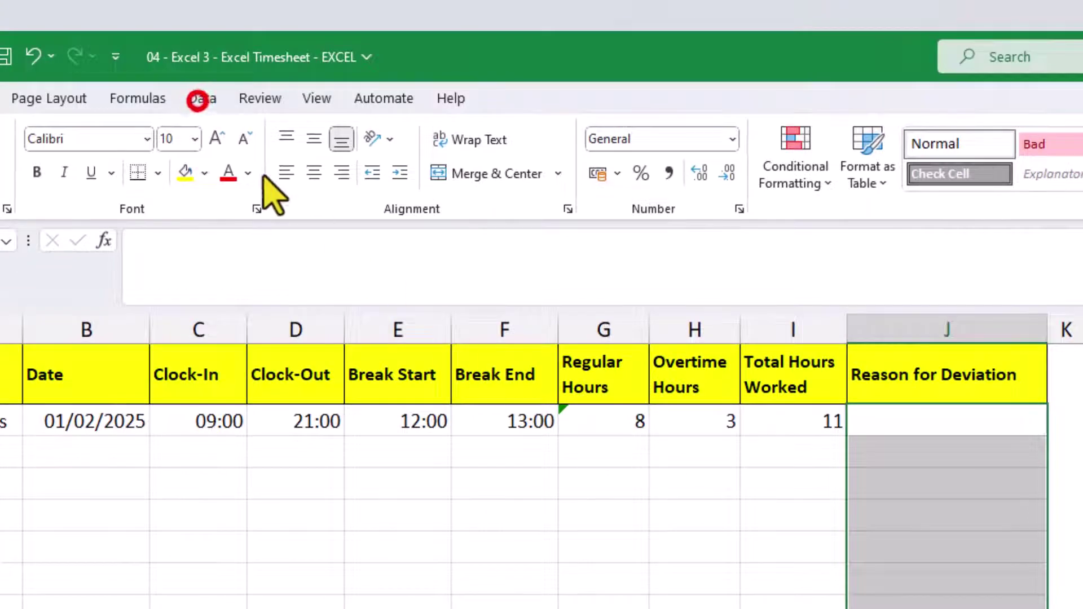
left_click(202, 99)
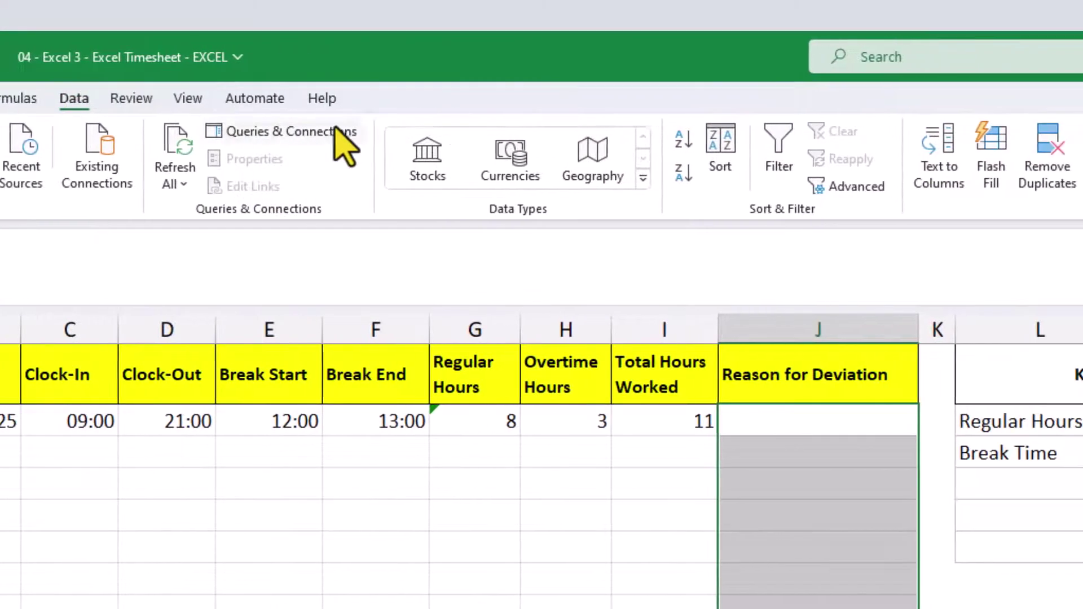
left_click(991, 148)
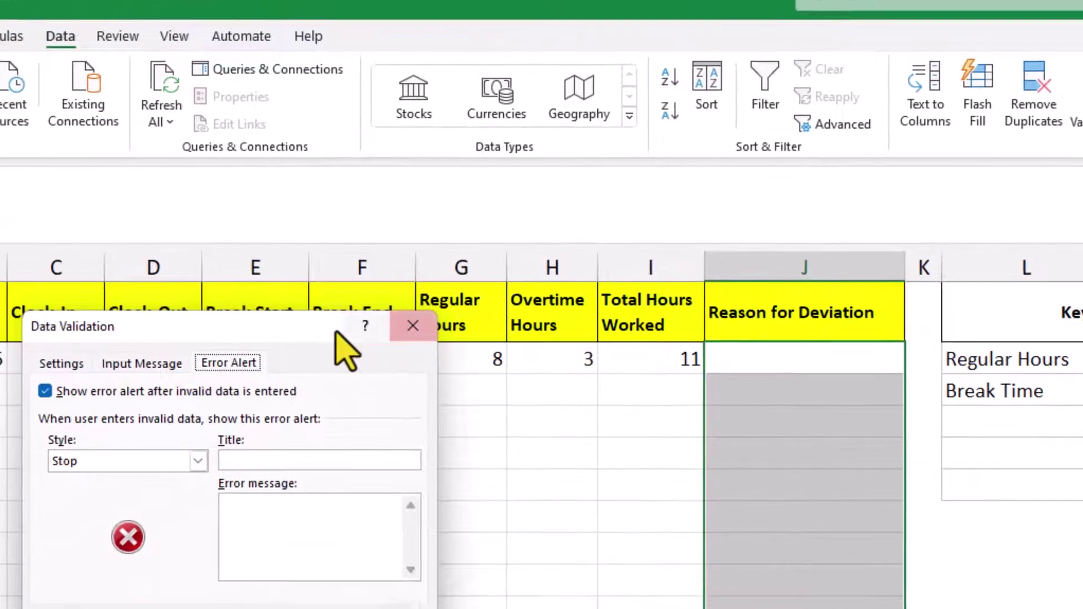
left_click_drag(228, 389, 476, 462)
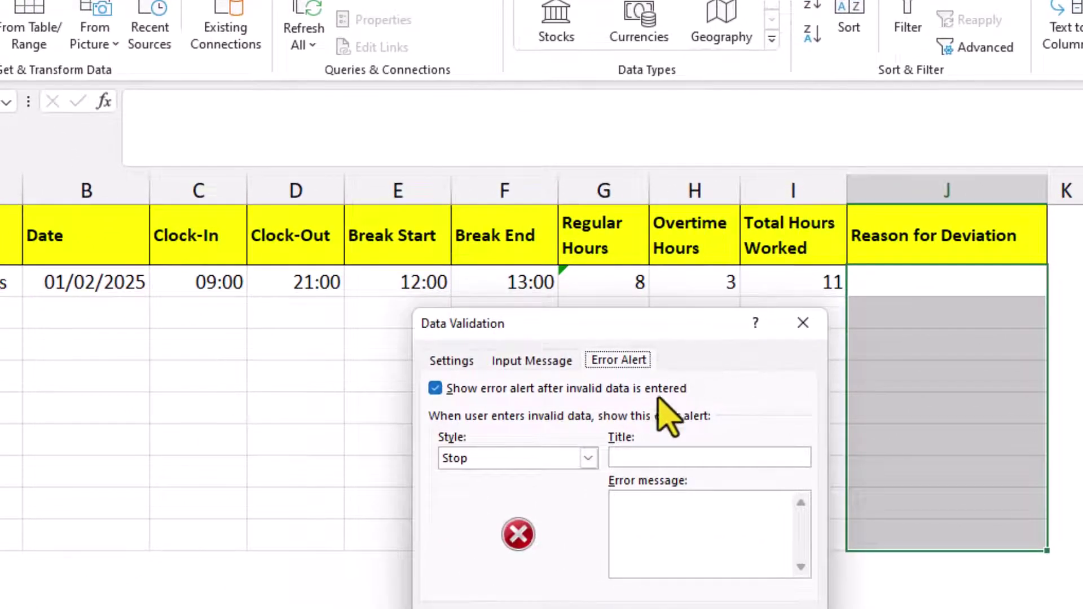
left_click(449, 361)
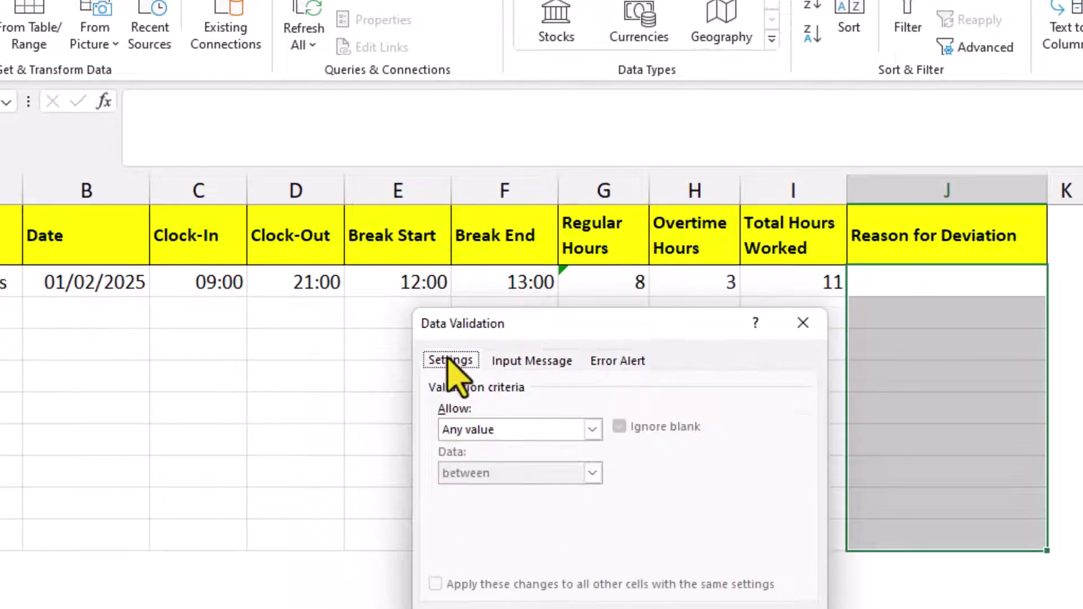
left_click(589, 429)
left_click(547, 490)
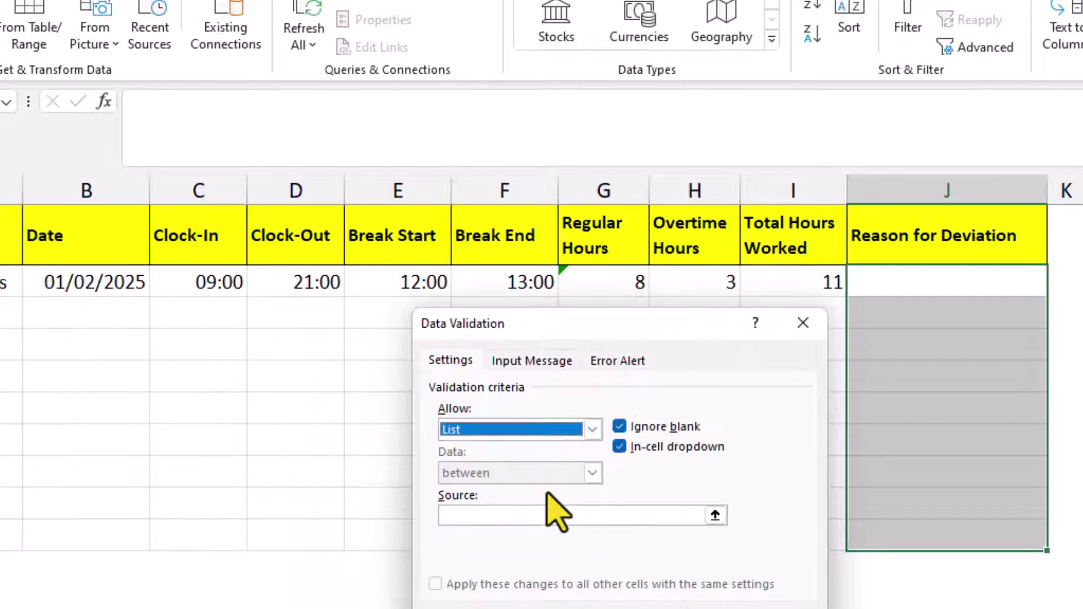
left_click(551, 514)
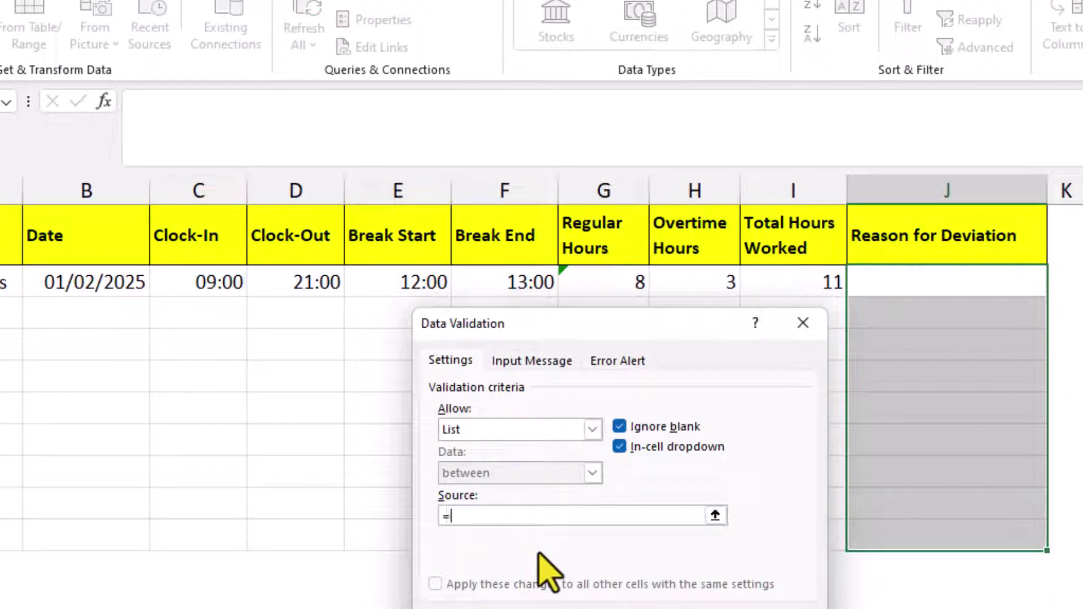
type("=Deviation")
key("Return")
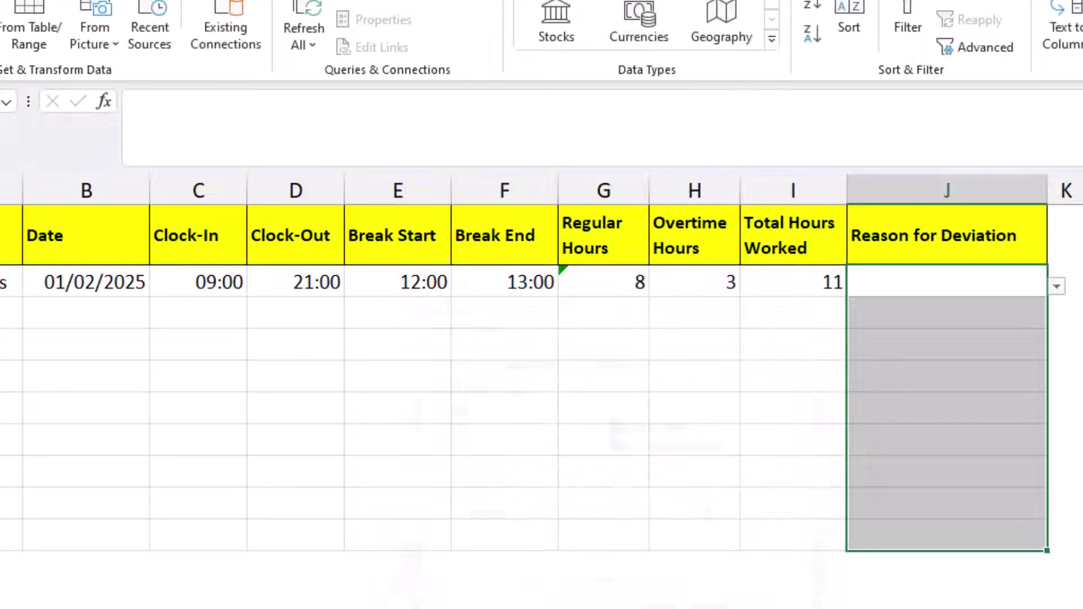
Choose Overtime from J2's reason dropdown
left_click(977, 280)
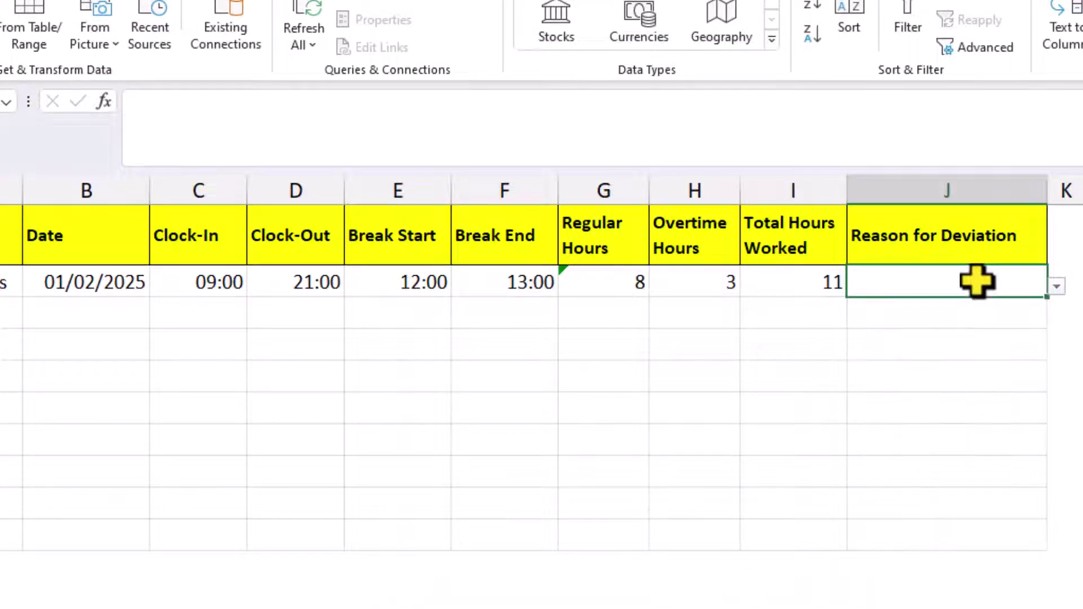
left_click(1056, 286)
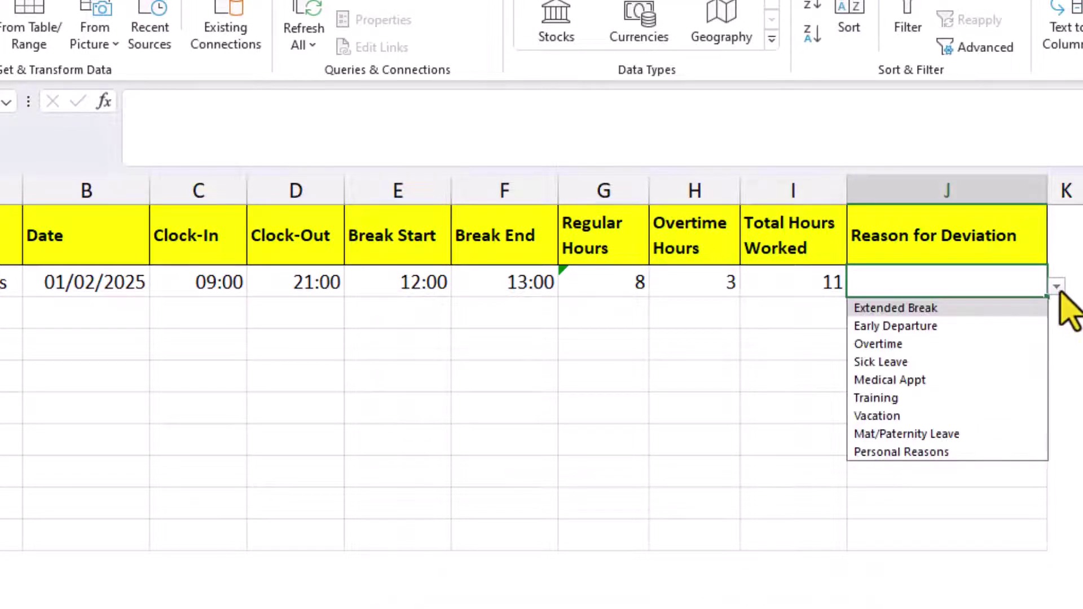
left_click(1018, 345)
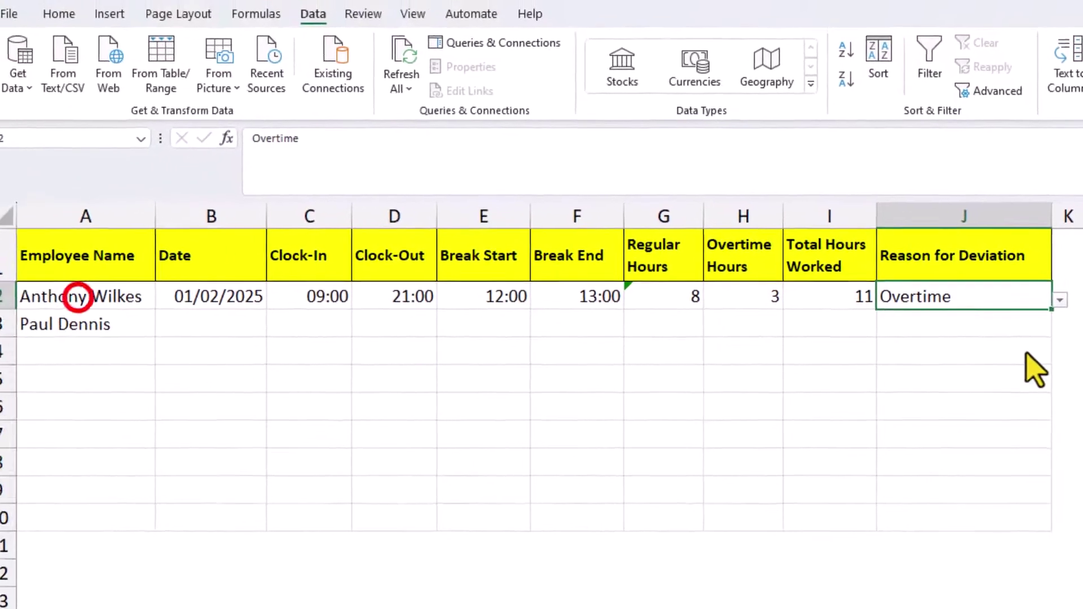
Clear the sample entries in A2:F3 and pick the first employee name for A2
left_click_drag(97, 297, 550, 319)
key("Delete")
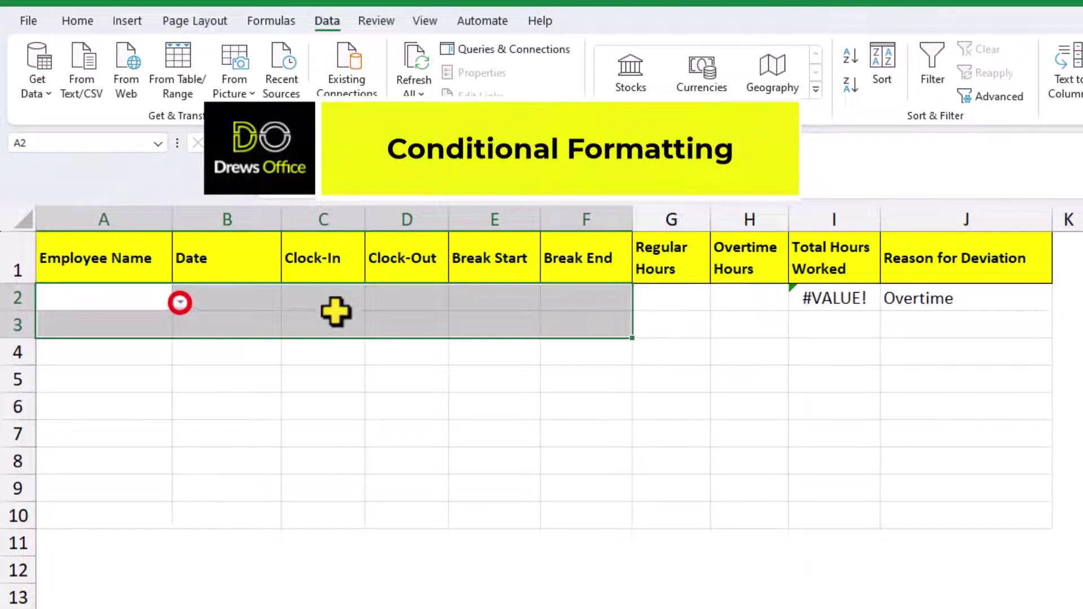
left_click(178, 301)
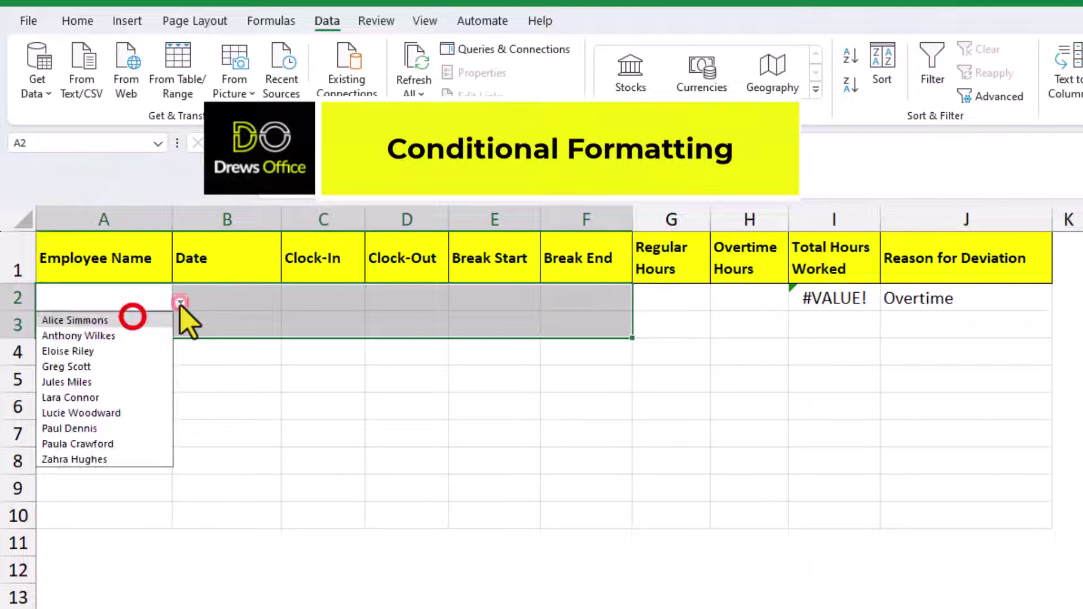
left_click(133, 320)
Enter the date 01/02/2025 in B2
left_click(211, 301)
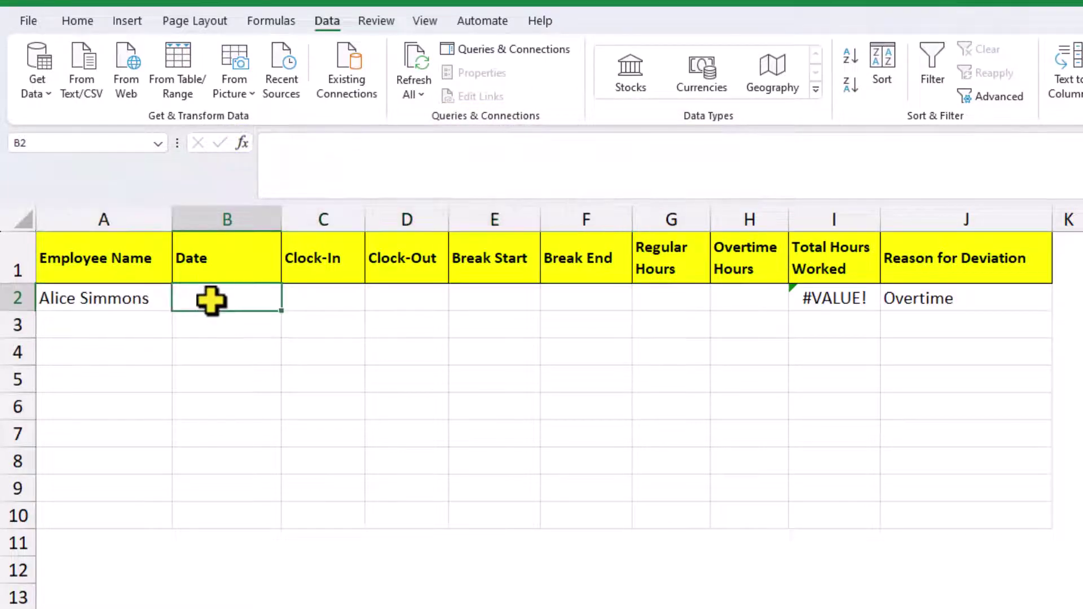
type("01")
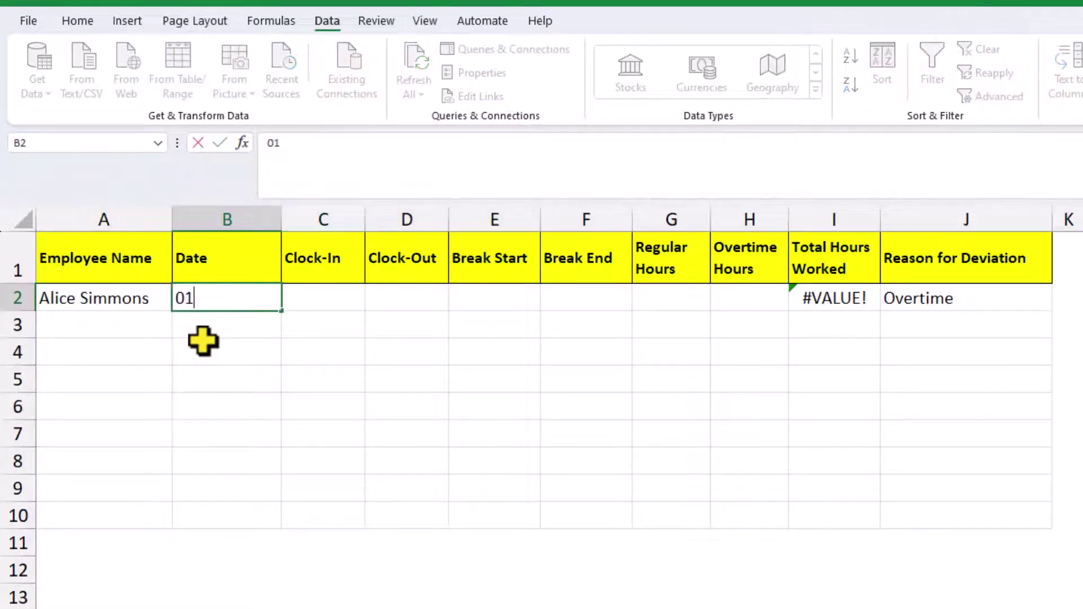
type("/02/")
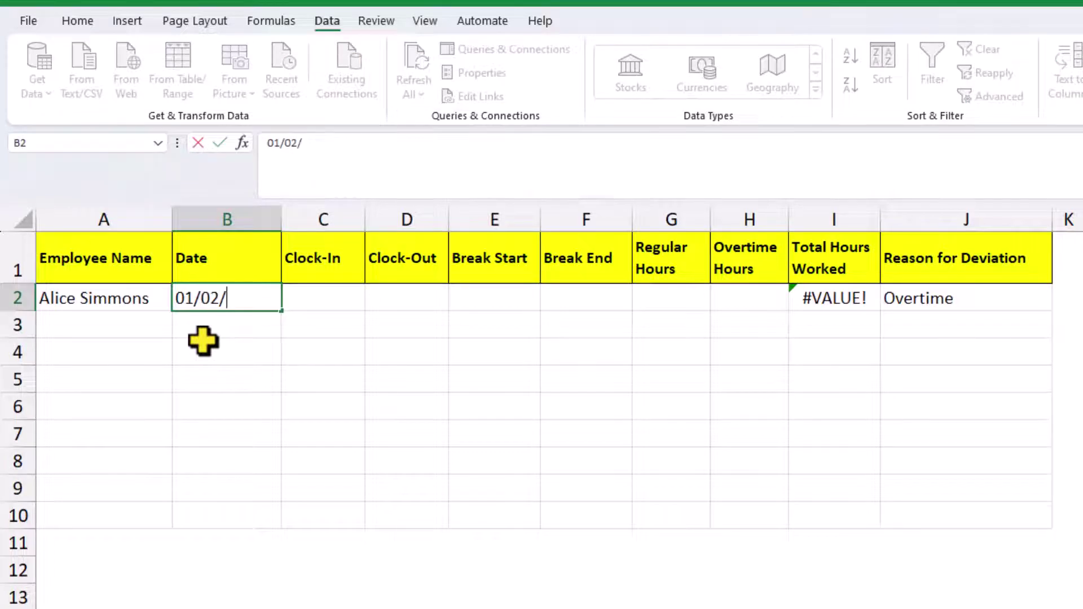
type("2025")
key("Tab")
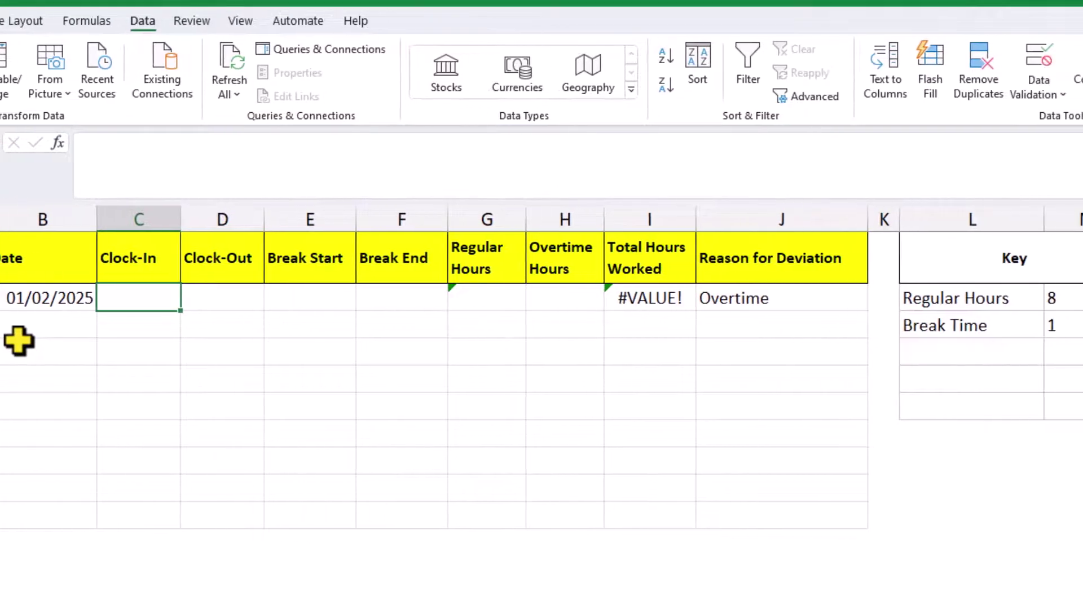
Add a 'Missing Entry' Key row in L4 and fill M4 Gold, Accent 4, Darker 25%
left_click(843, 355)
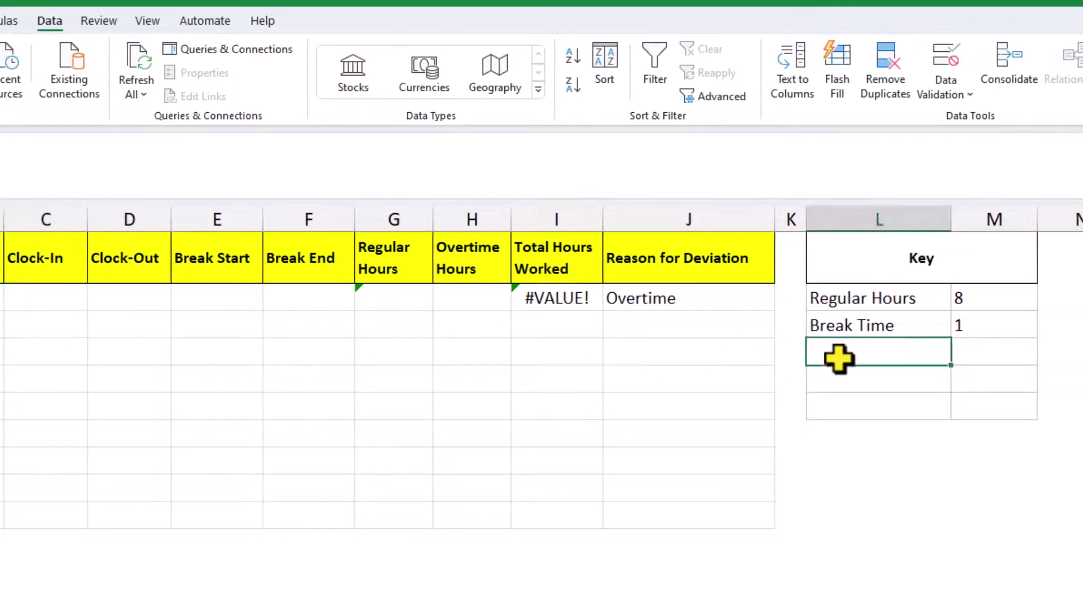
type("Missing Entry")
key("Tab")
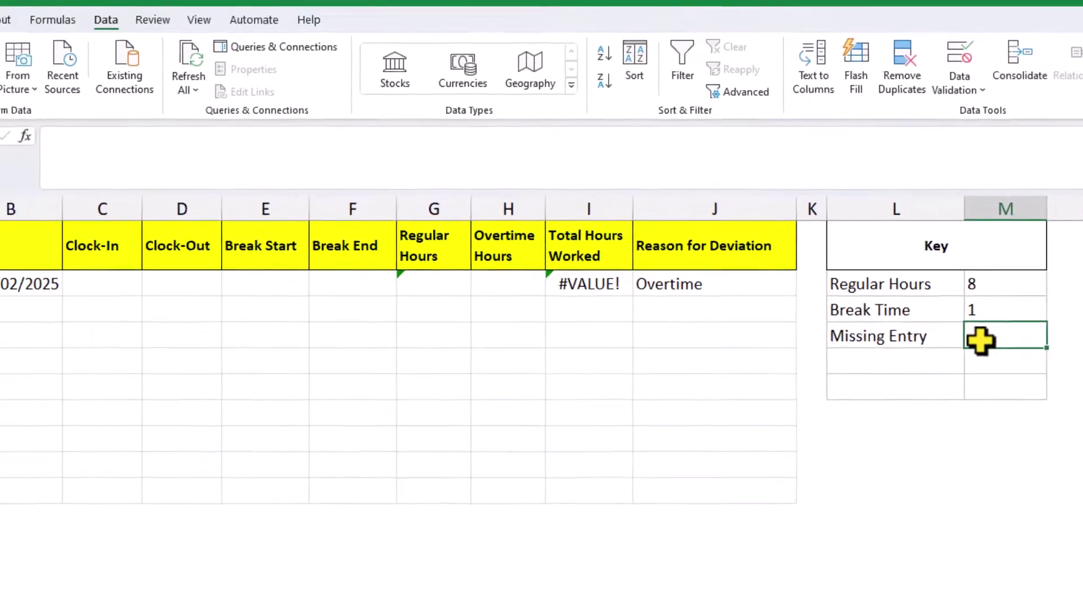
left_click(63, 15)
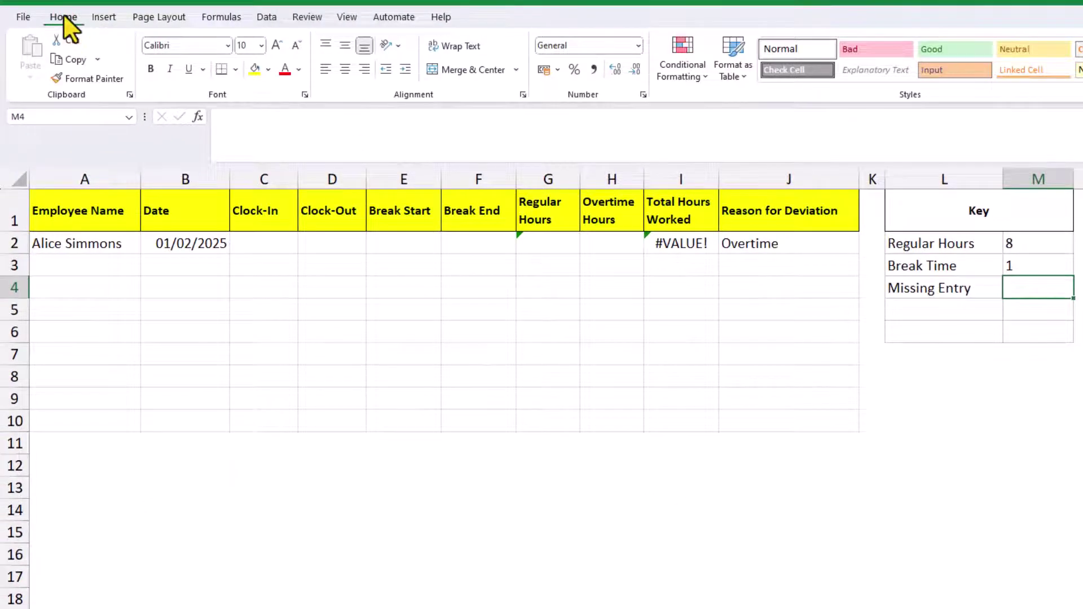
left_click(269, 70)
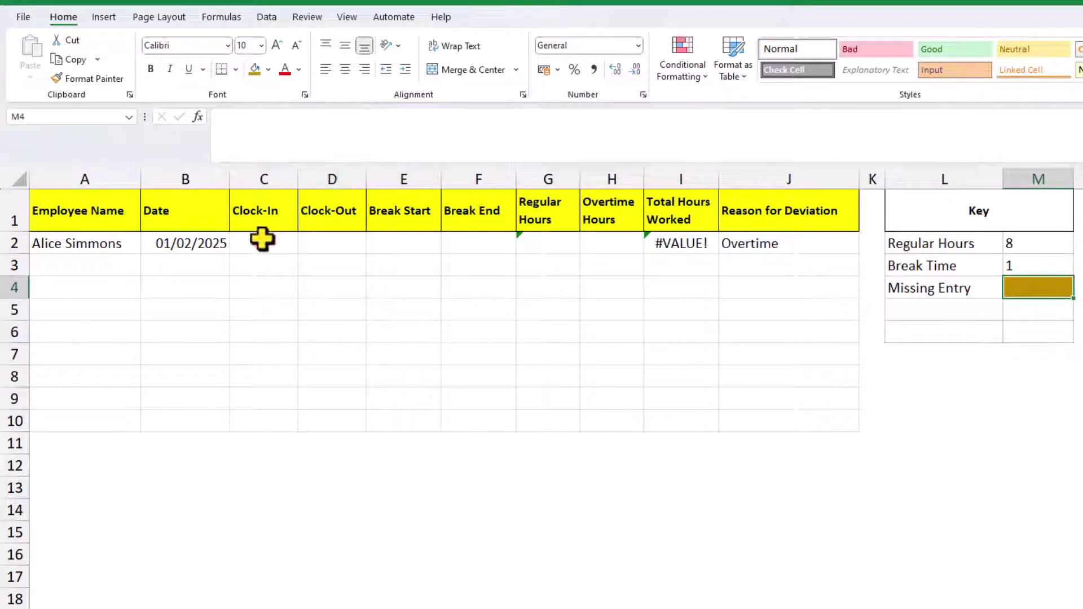
left_click(263, 240)
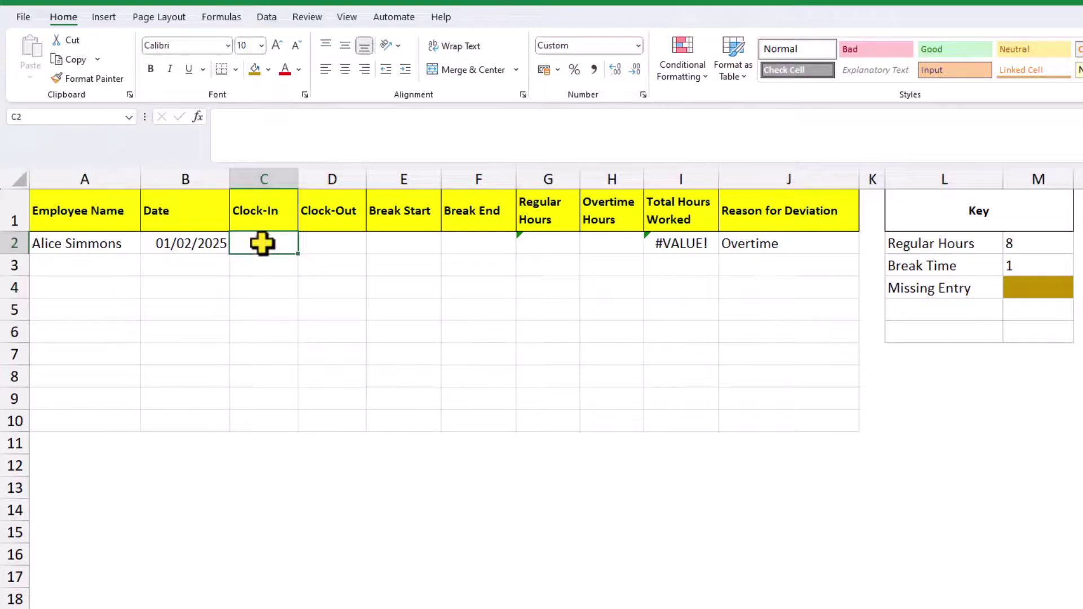
Start a formula-based conditional formatting rule on C2:C10 with a gold fill
left_click_drag(261, 242, 272, 429)
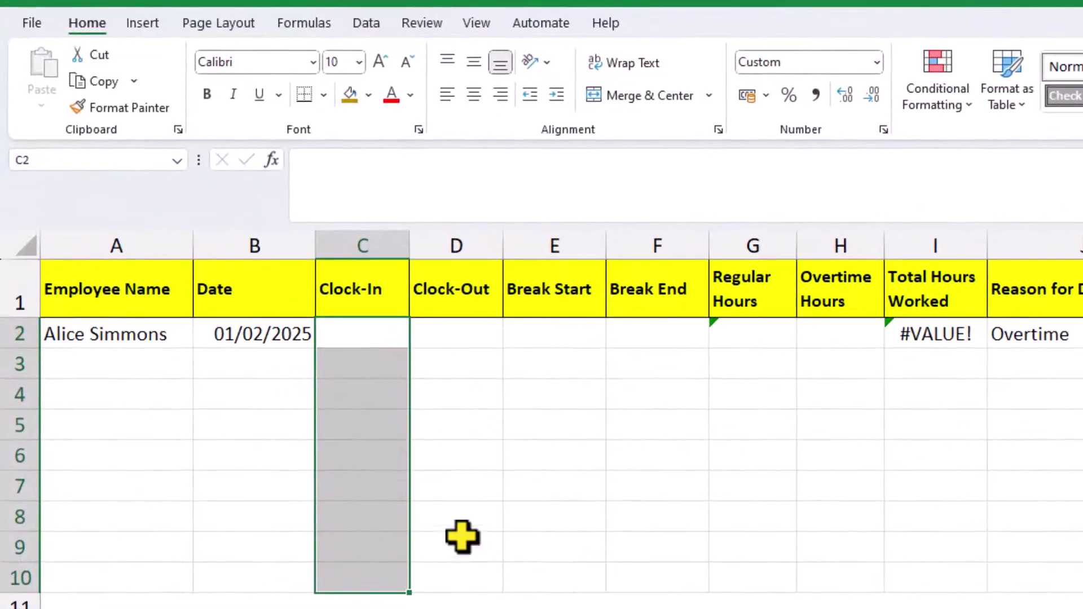
left_click(896, 97)
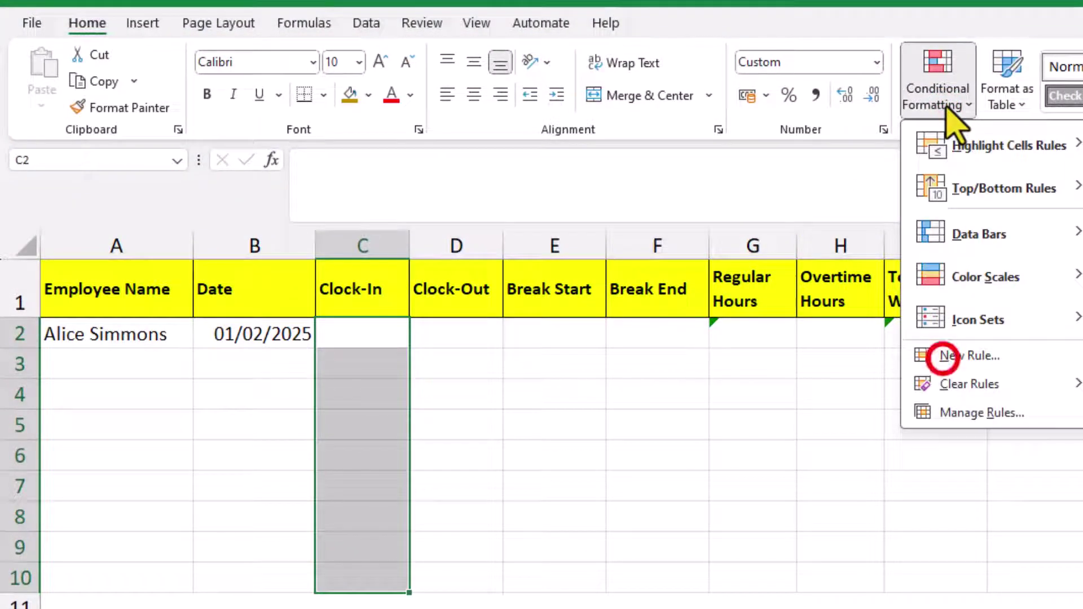
left_click(949, 358)
left_click_drag(859, 363, 784, 315)
left_click_drag(784, 265, 781, 273)
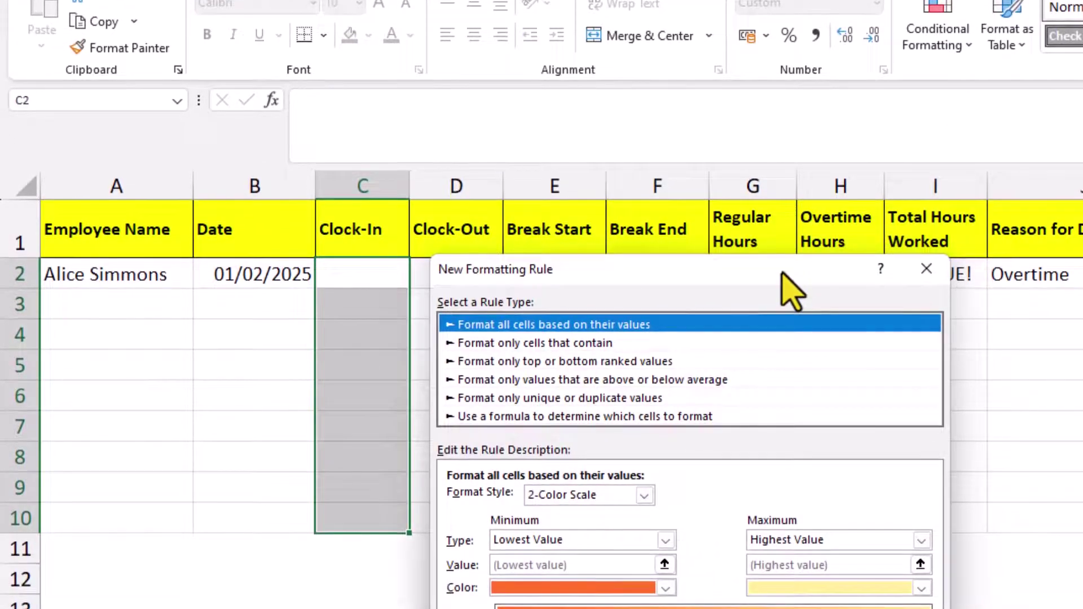
left_click(554, 416)
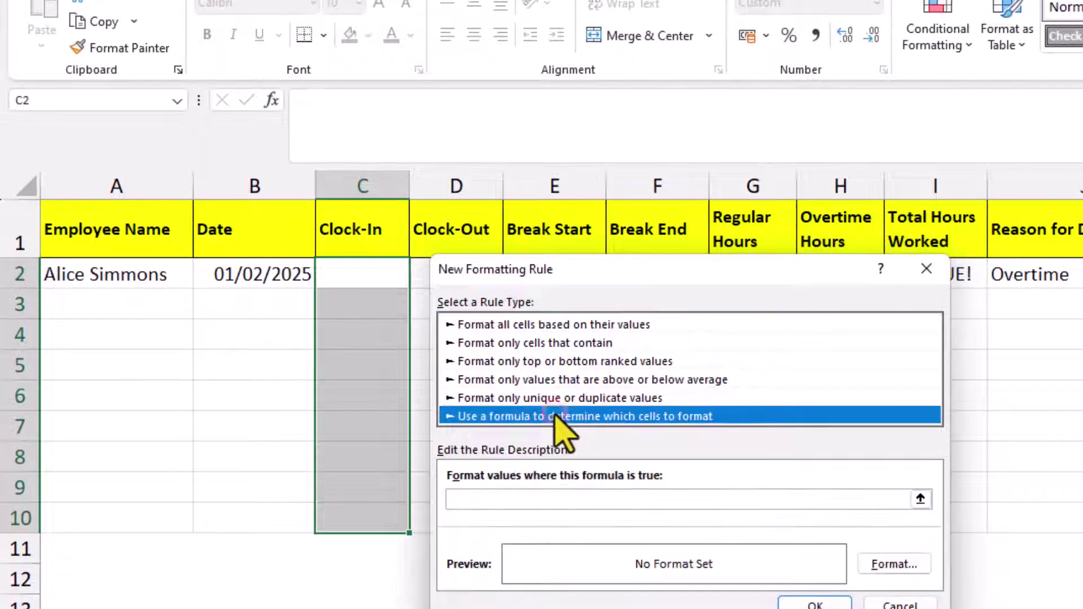
left_click(869, 562)
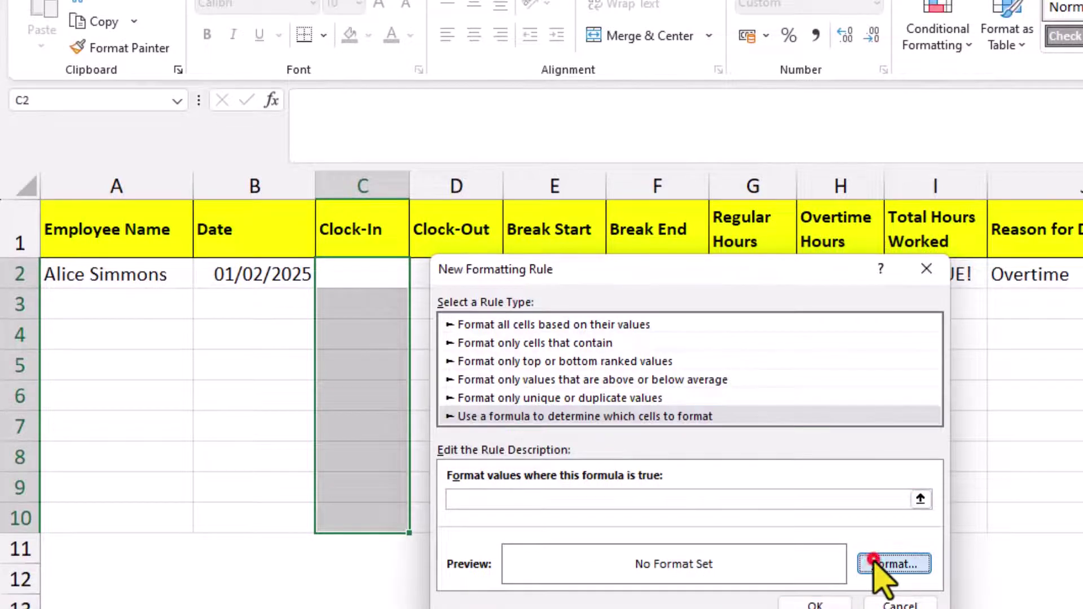
left_click(708, 251)
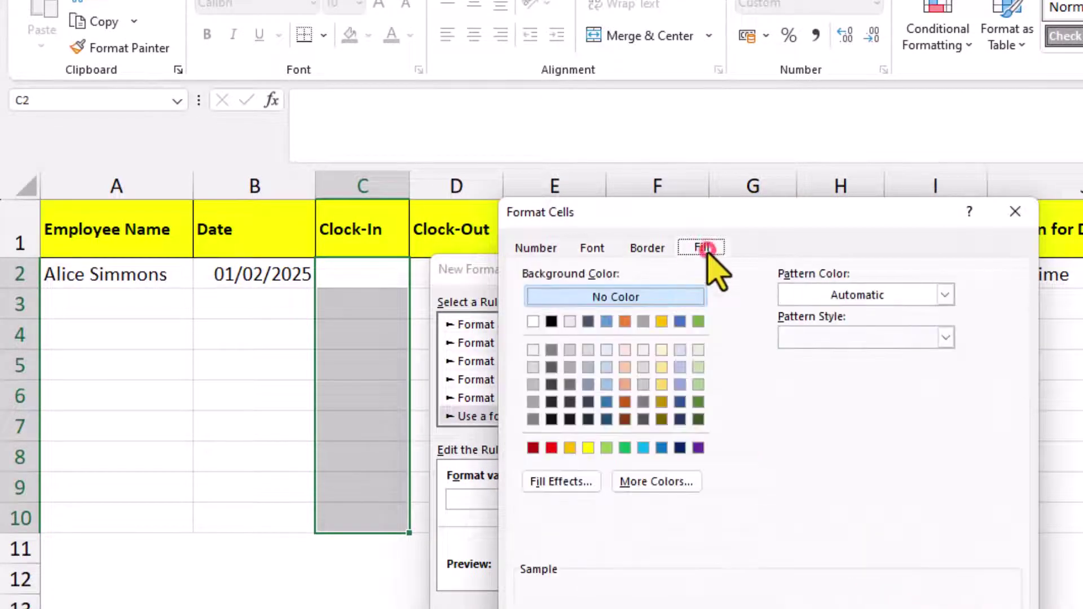
left_click(661, 401)
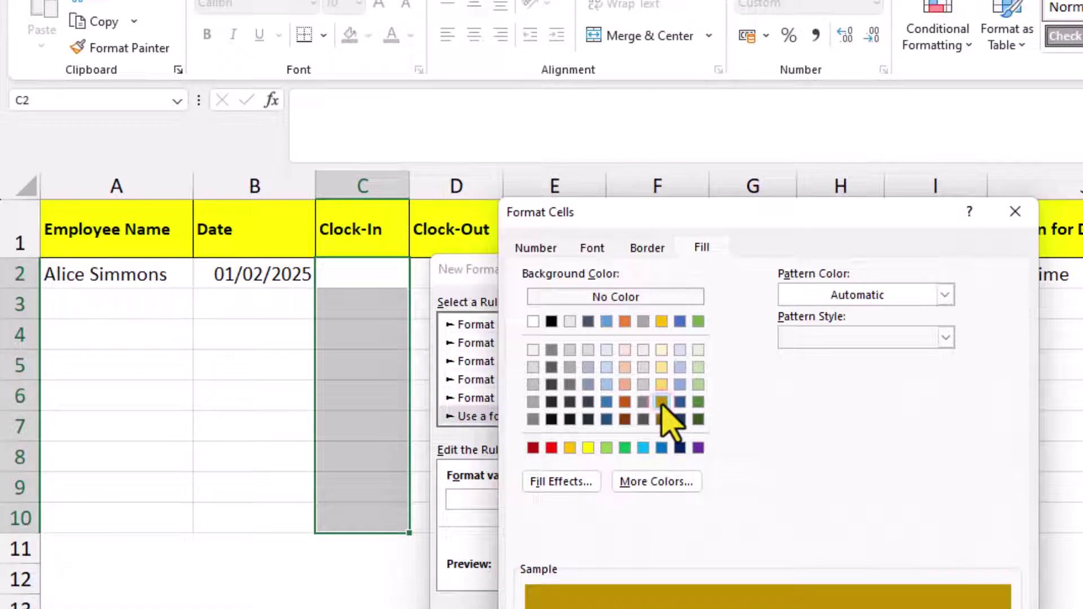
key("Return")
Set the rule formula to =AND($B2<>"",$C2="") and save the rule
left_click(678, 500)
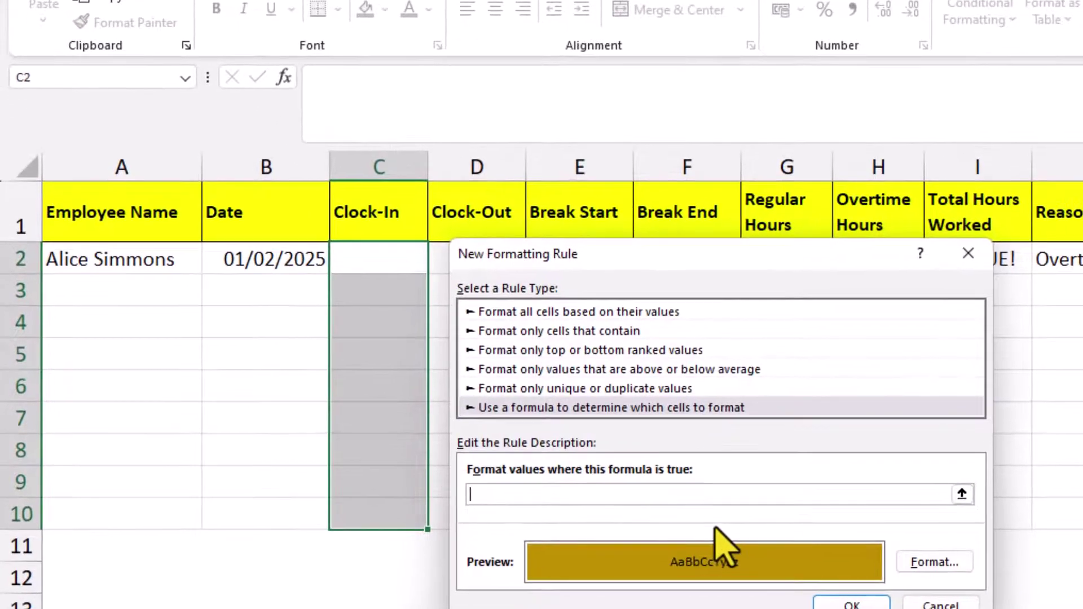
type("=")
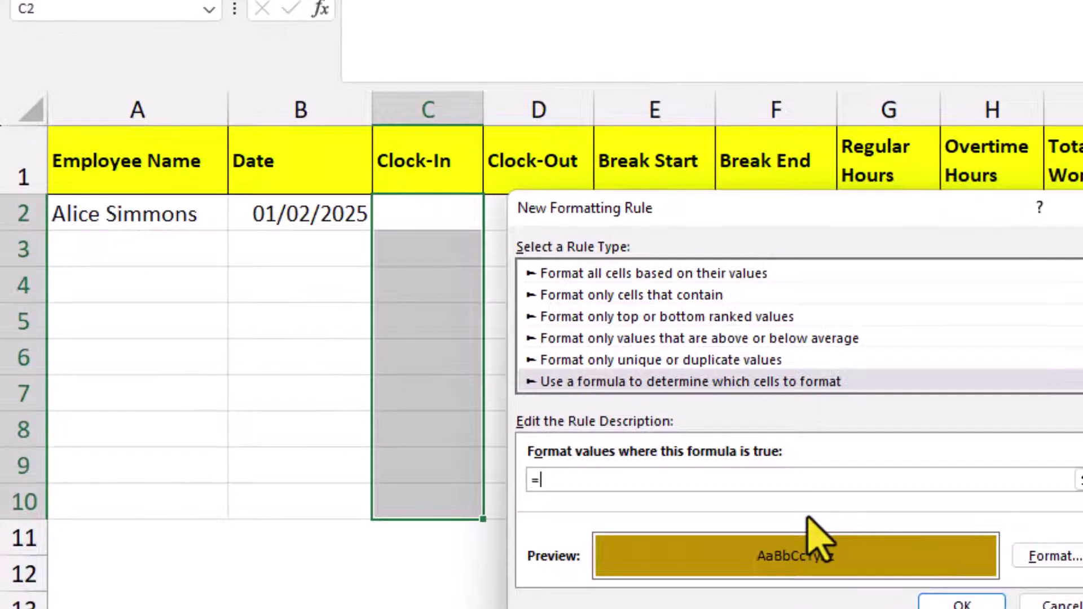
type("AND(")
left_click(298, 213)
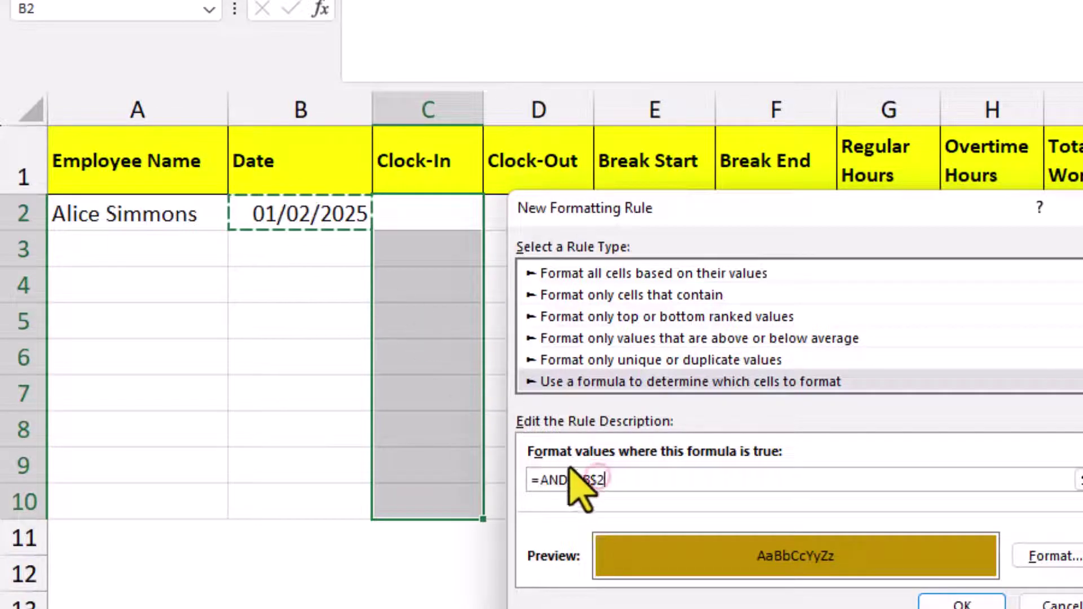
left_click(597, 480)
key("BackSpace")
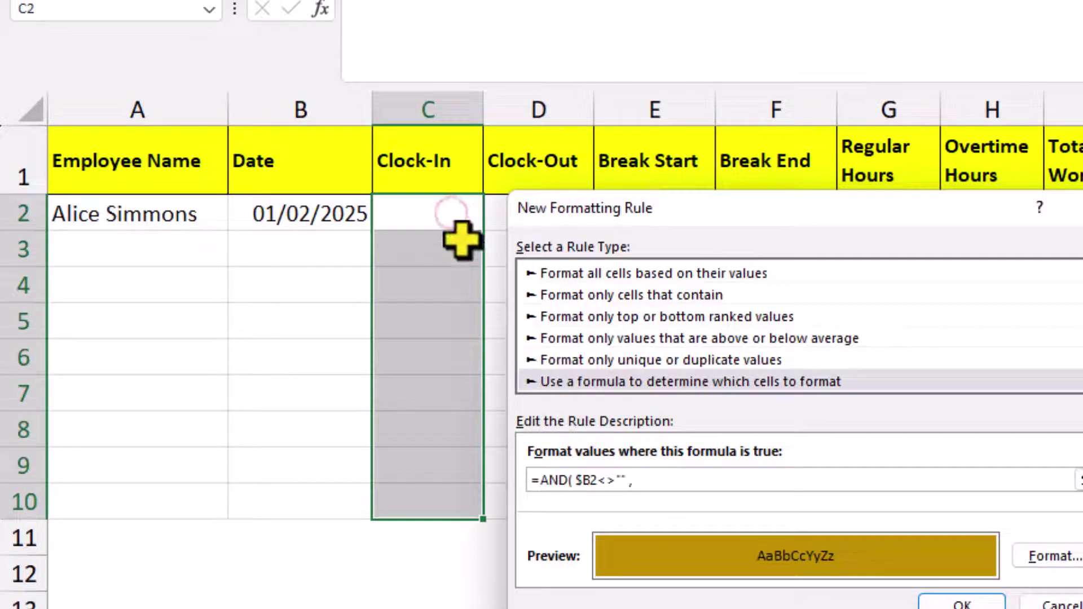
left_click(451, 214)
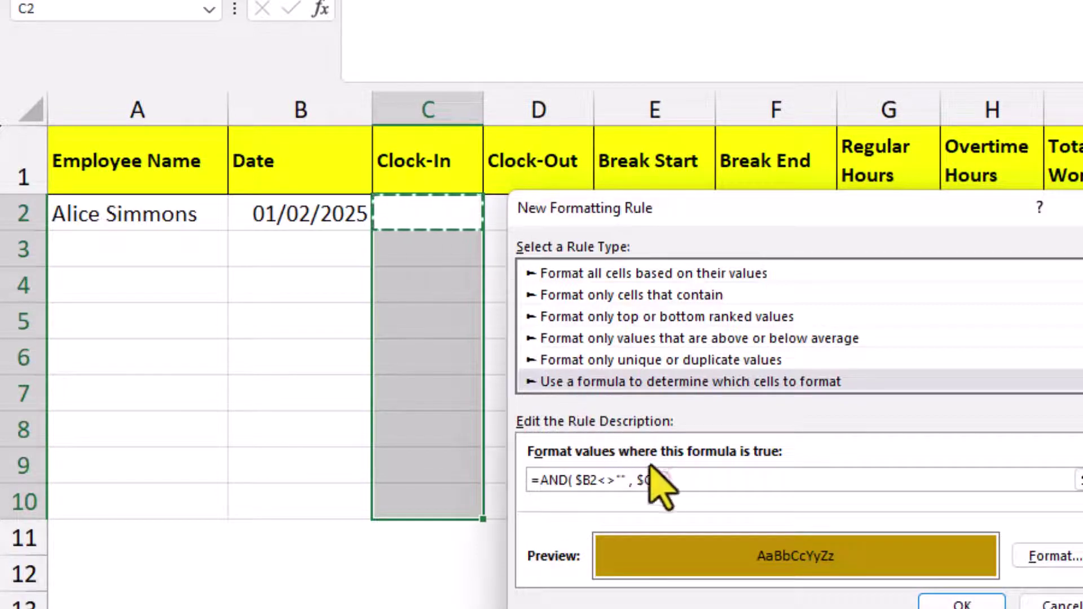
left_click(658, 480)
key("BackSpace")
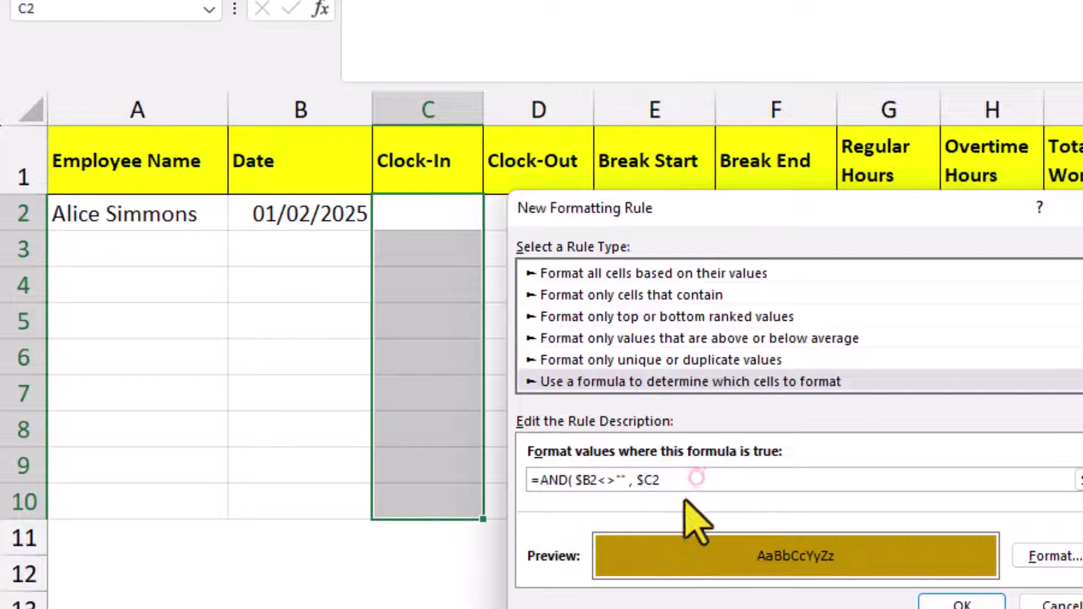
left_click(696, 480)
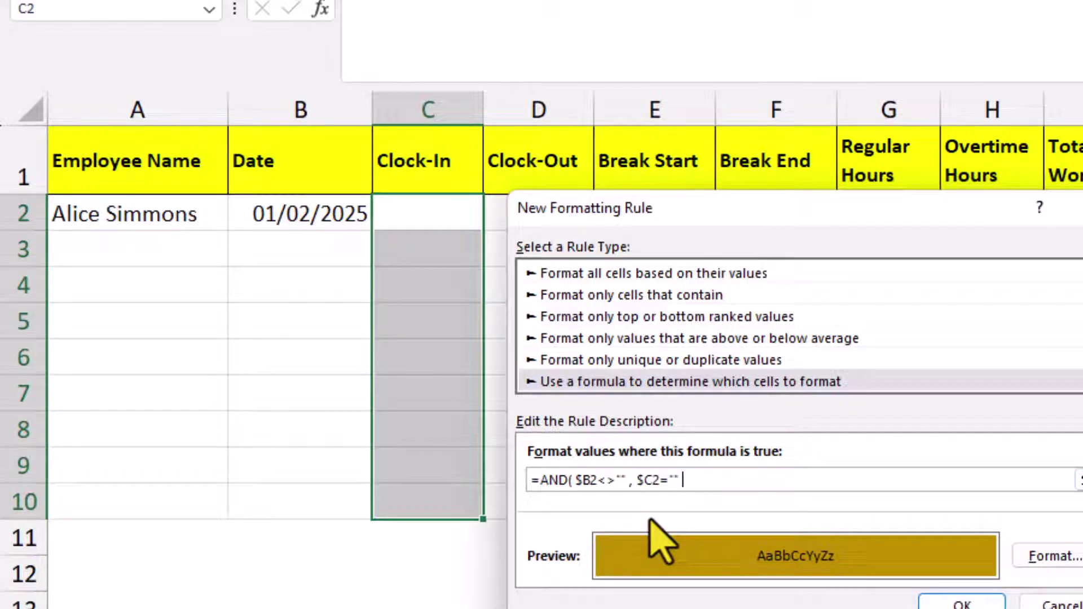
type("=\"\")")
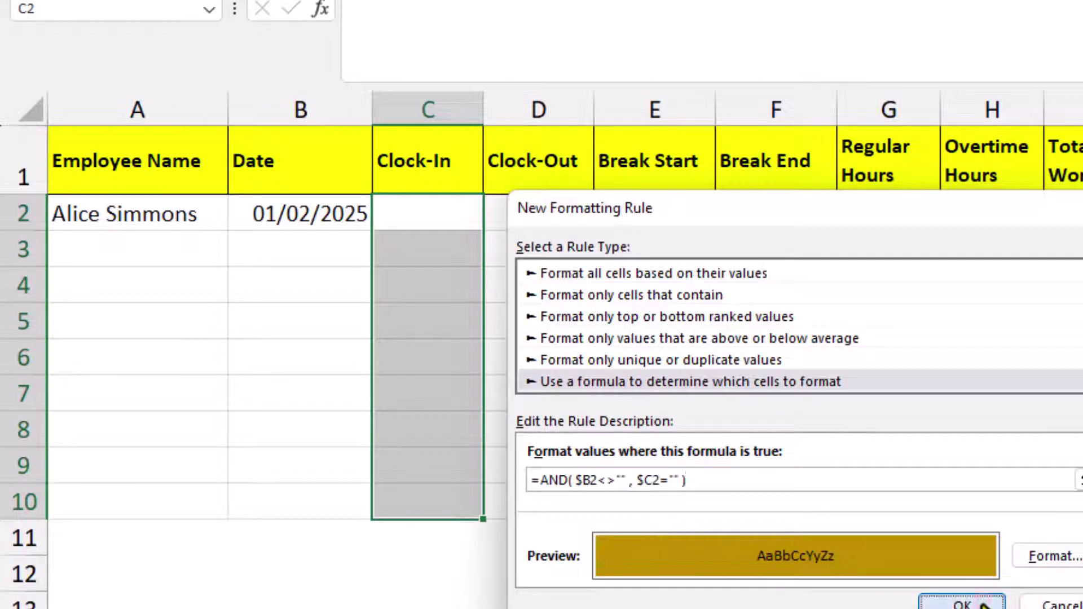
left_click(962, 603)
Enter 09:00 as the clock-in time in C2
left_click(428, 211)
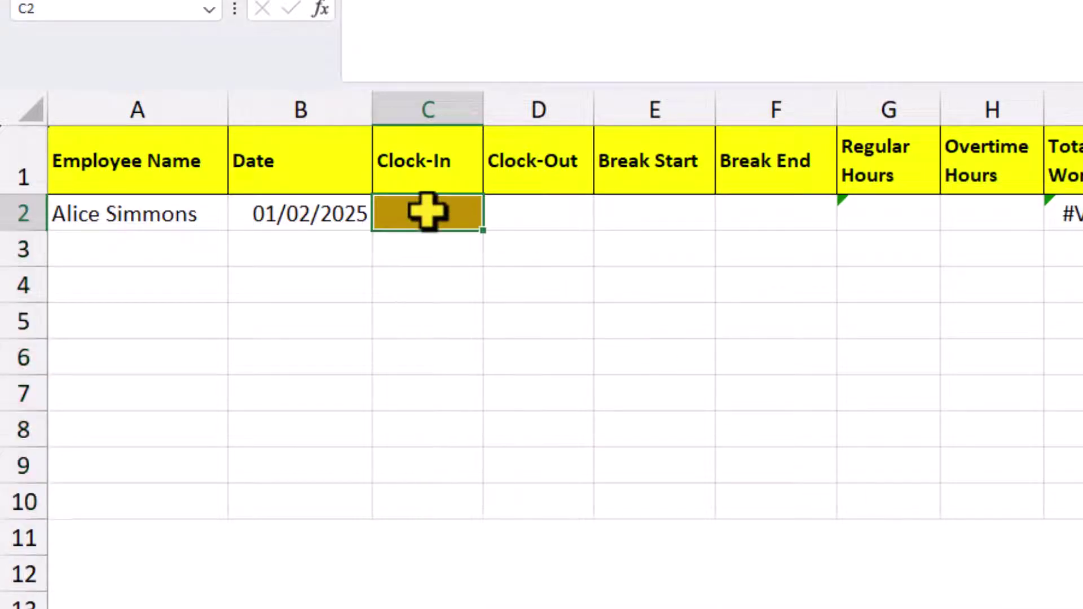
type("09")
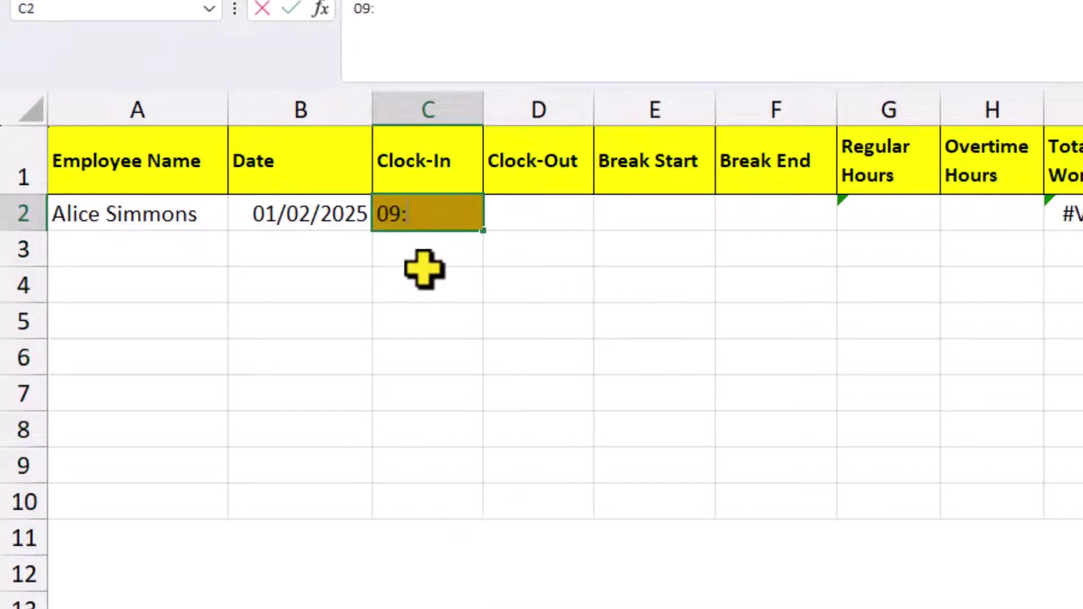
type(":00")
key("Tab")
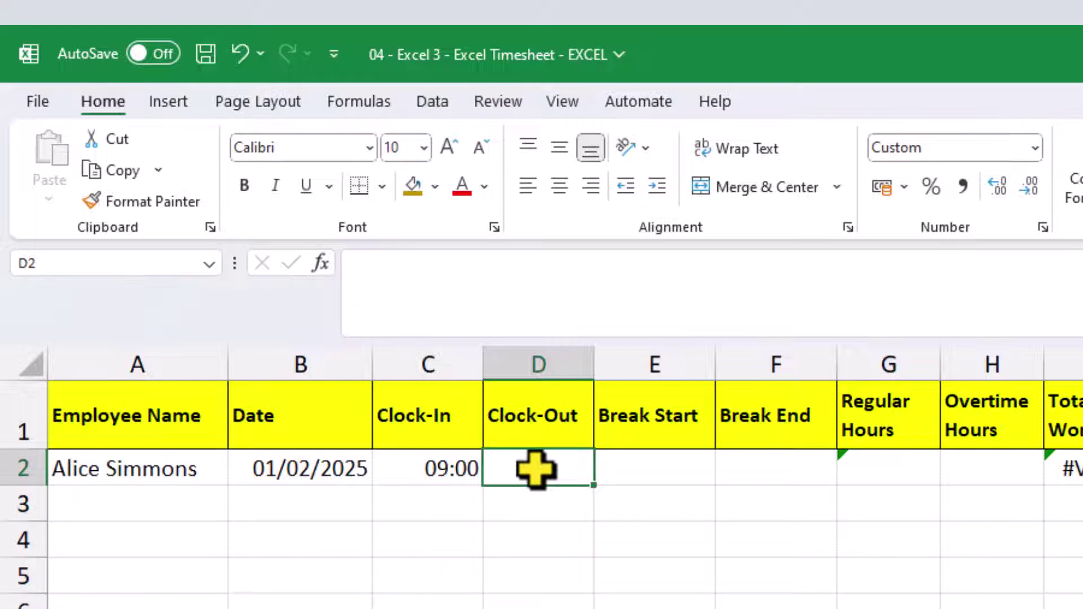
Start a new formula-based conditional formatting rule for Clock-Out cells D2:D10
left_click_drag(526, 472, 532, 607)
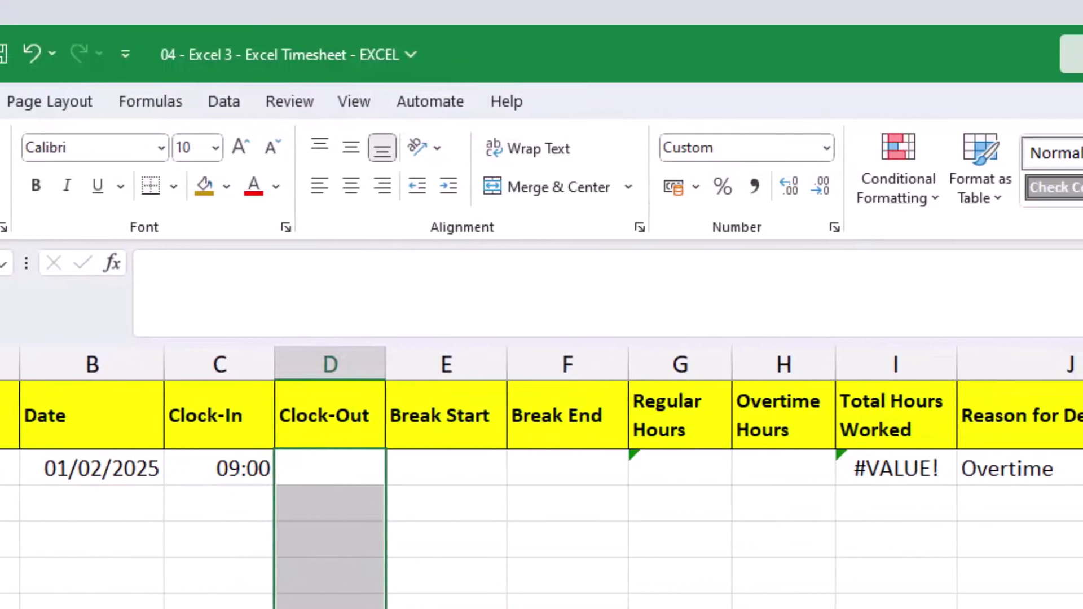
left_click(894, 182)
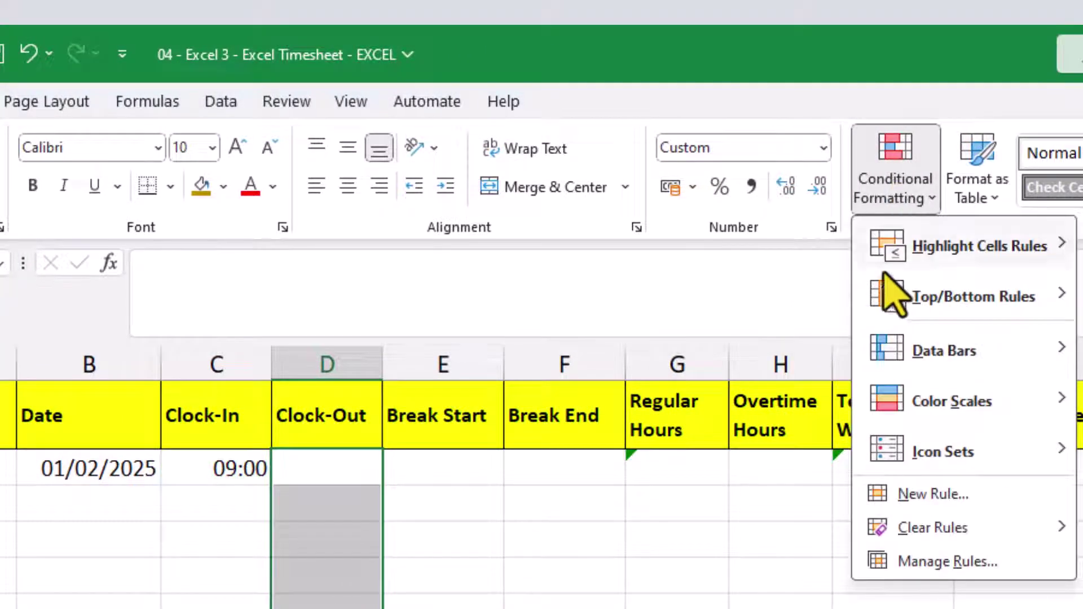
left_click(890, 493)
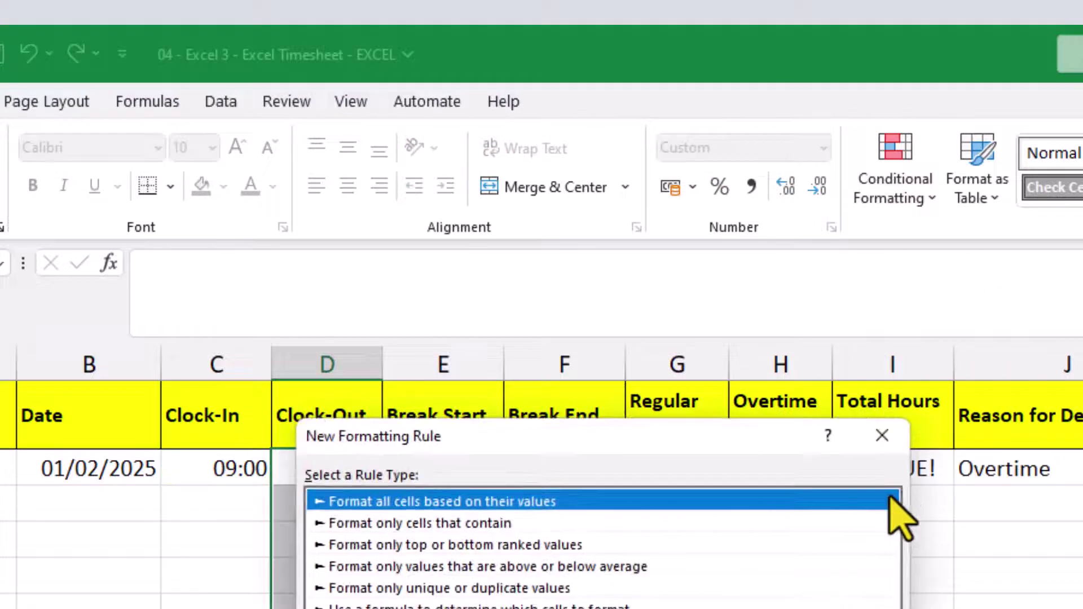
left_click_drag(625, 437, 715, 470)
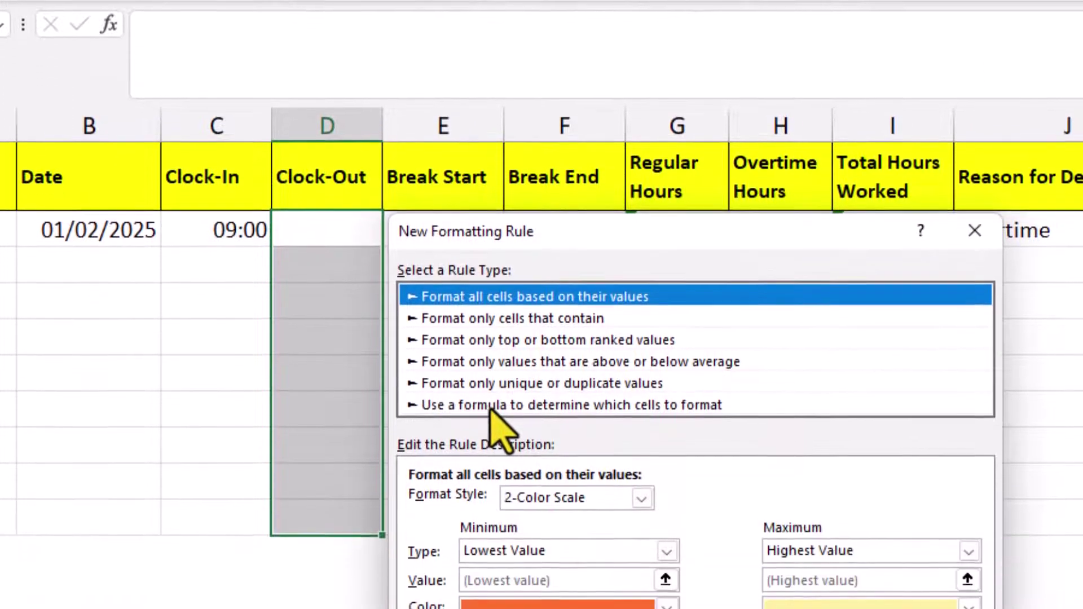
left_click(496, 400)
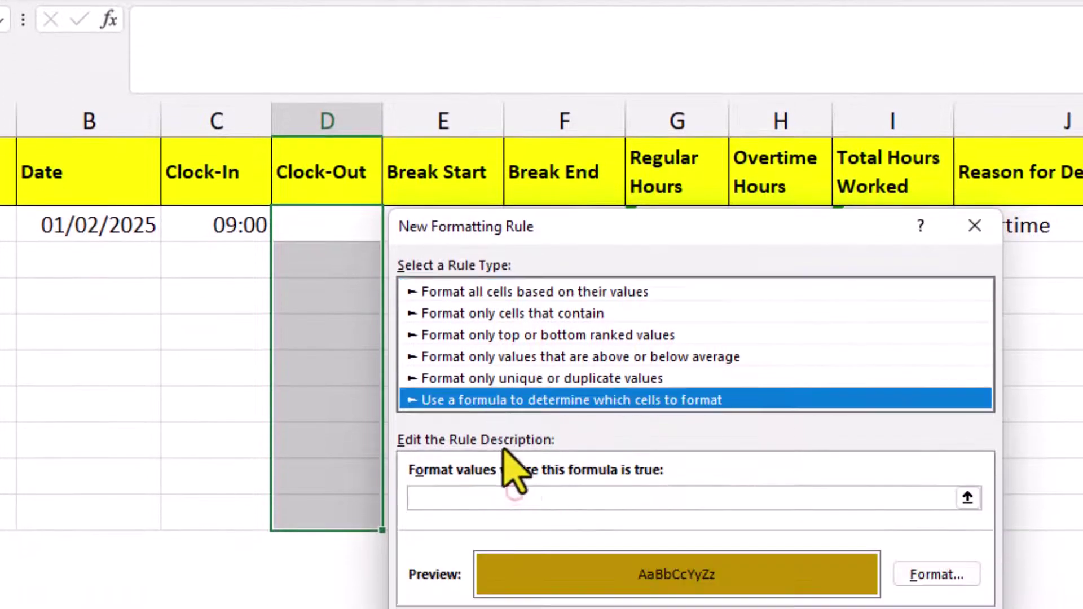
Enter the rule formula =AND($C2<>"",$D2="") so blank clock-outs shade gold
left_click(513, 498)
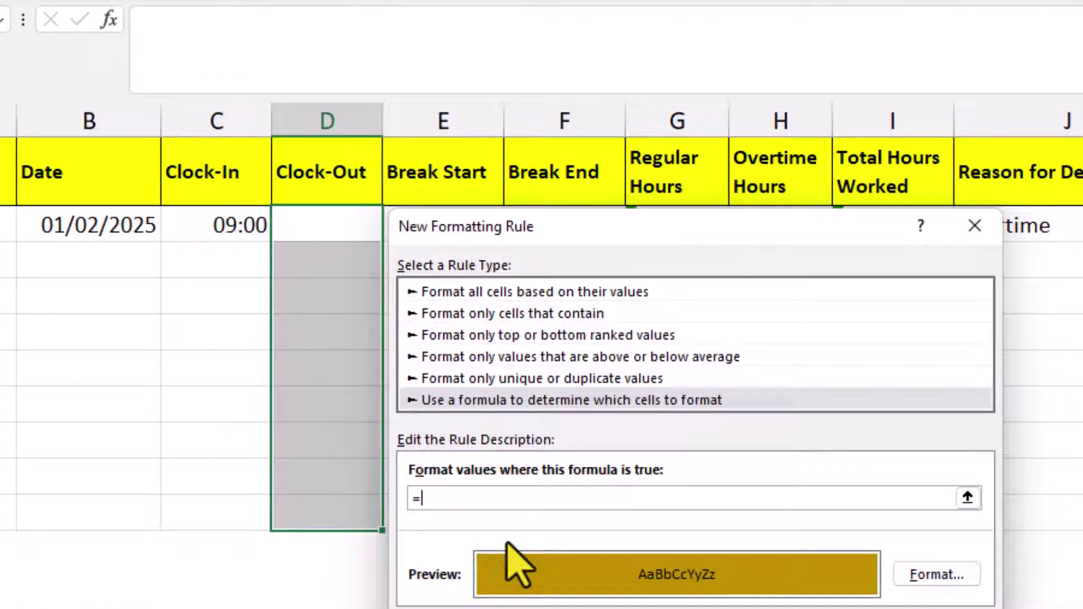
type("=AND(")
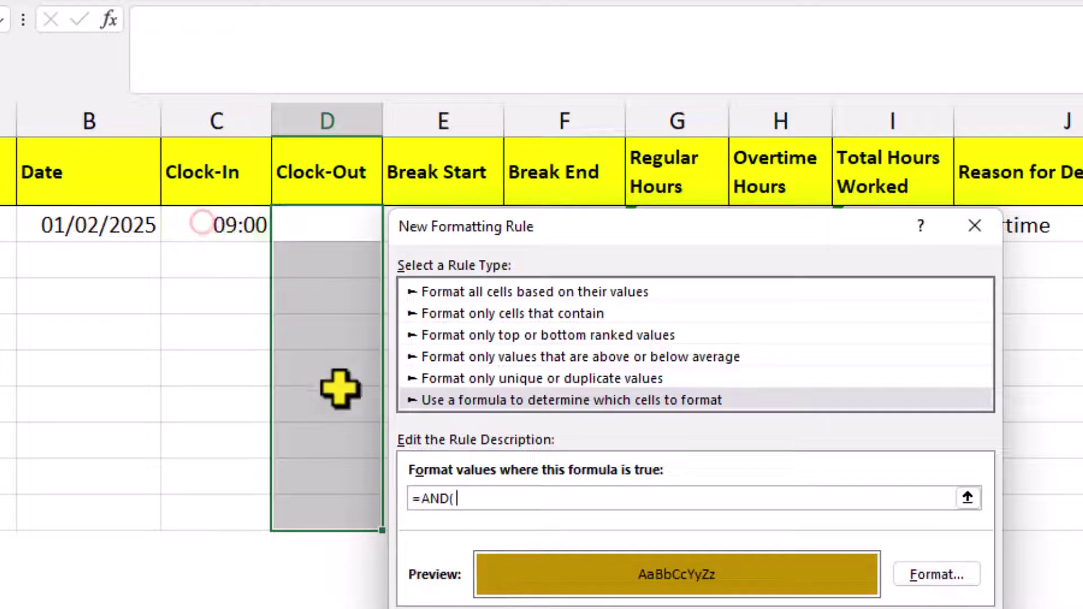
left_click(202, 223)
left_click(477, 498)
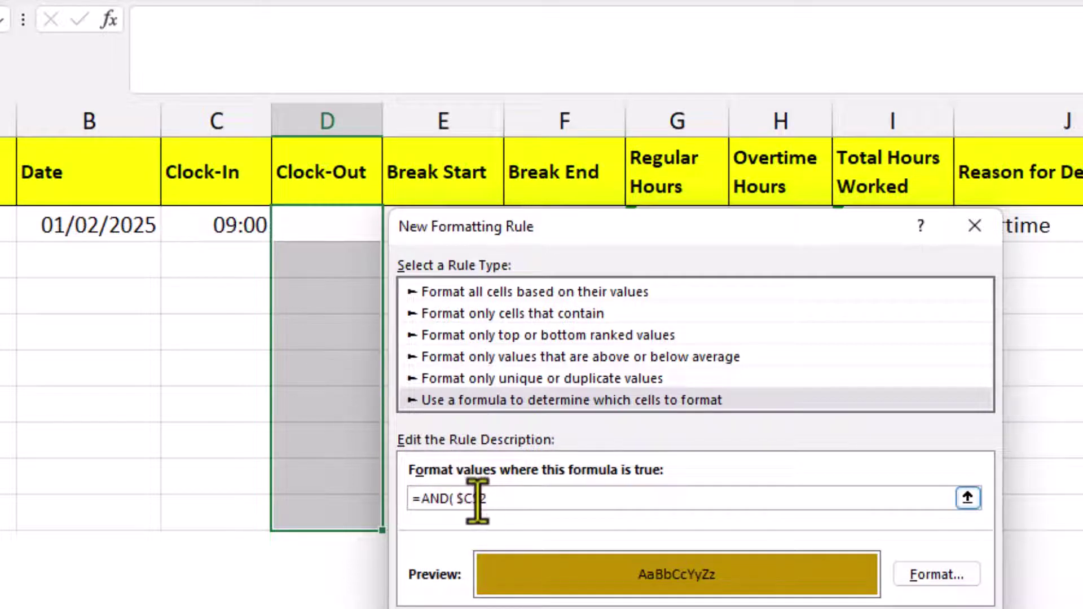
left_click(480, 499)
key("BackSpace")
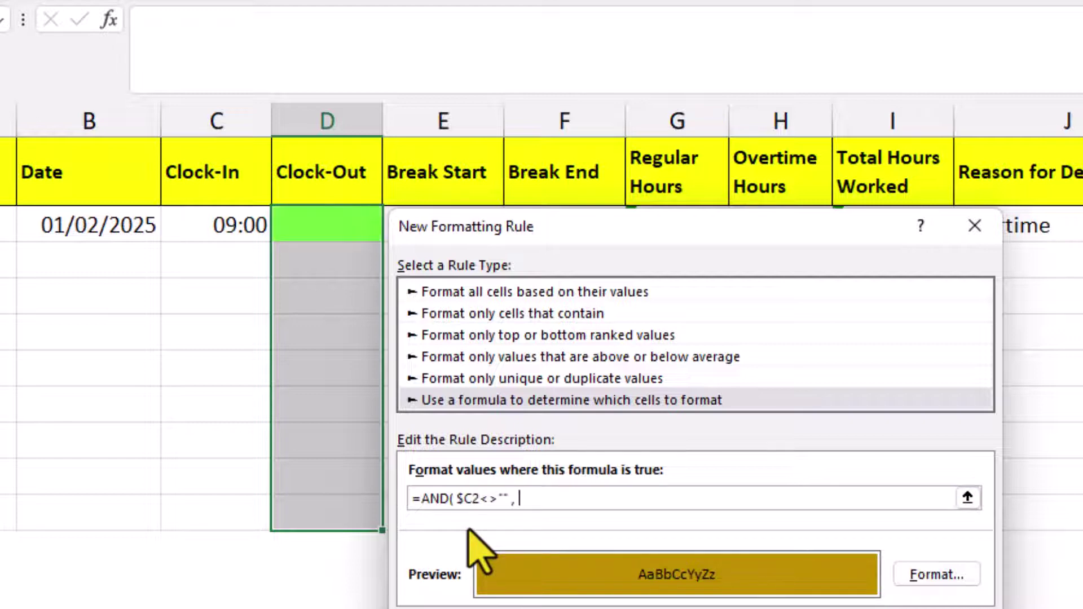
left_click(296, 225)
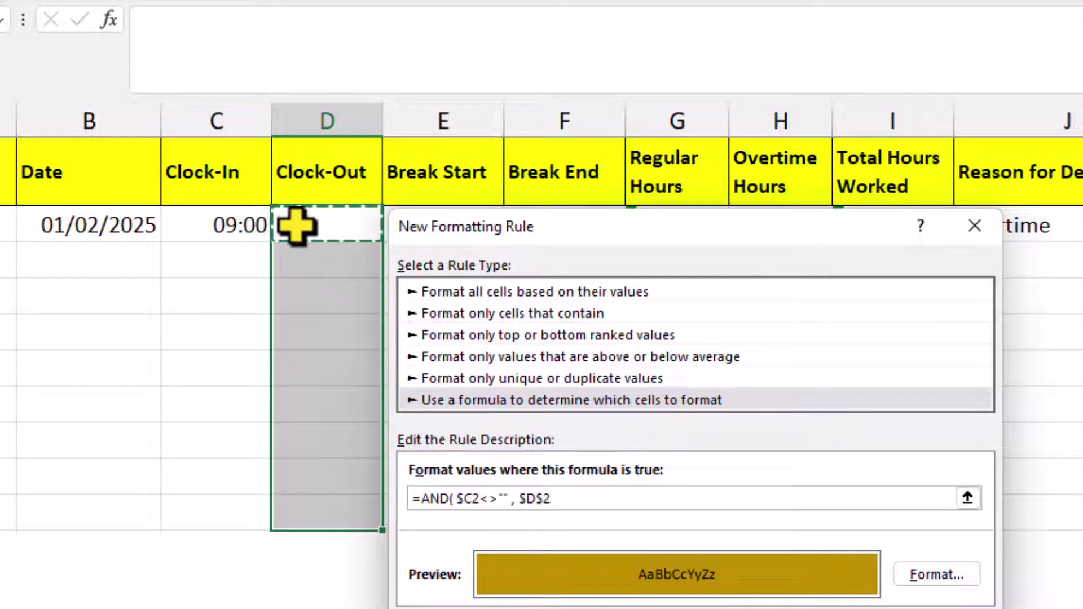
left_click(543, 498)
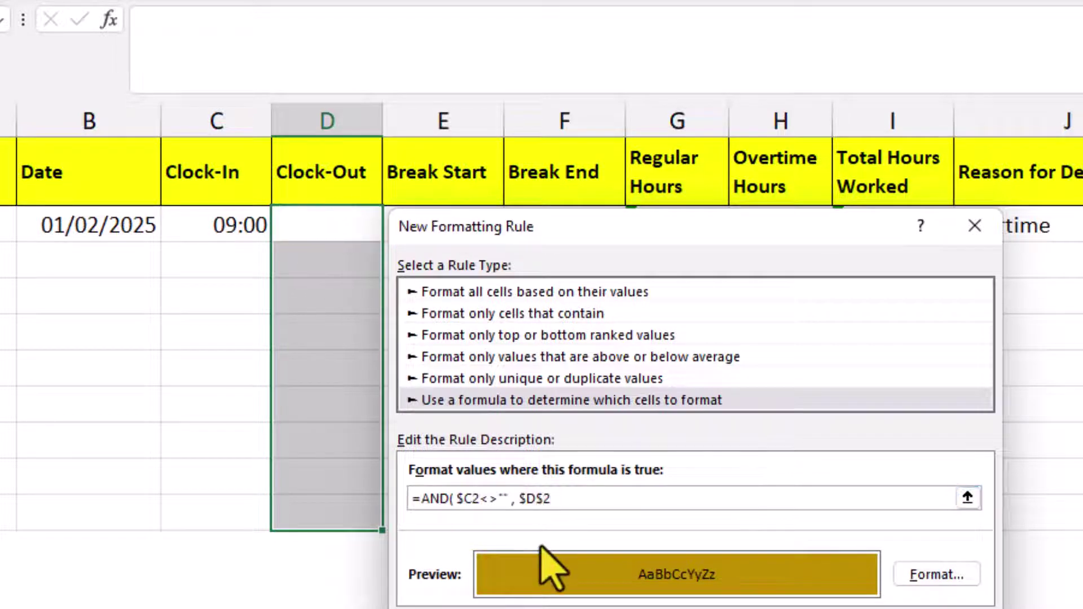
key("BackSpace")
left_click(567, 499)
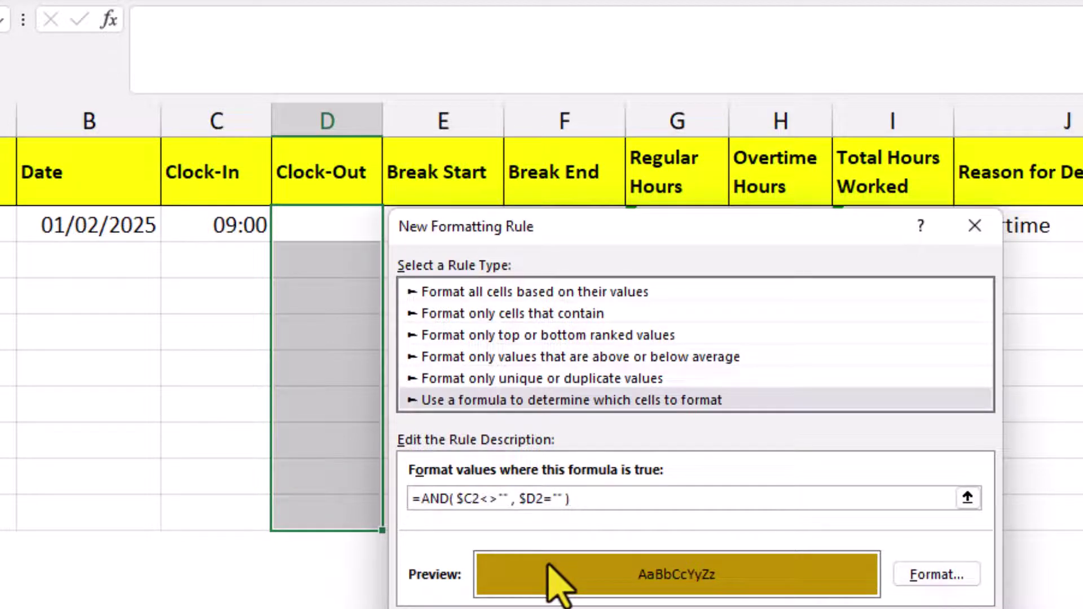
key("Return")
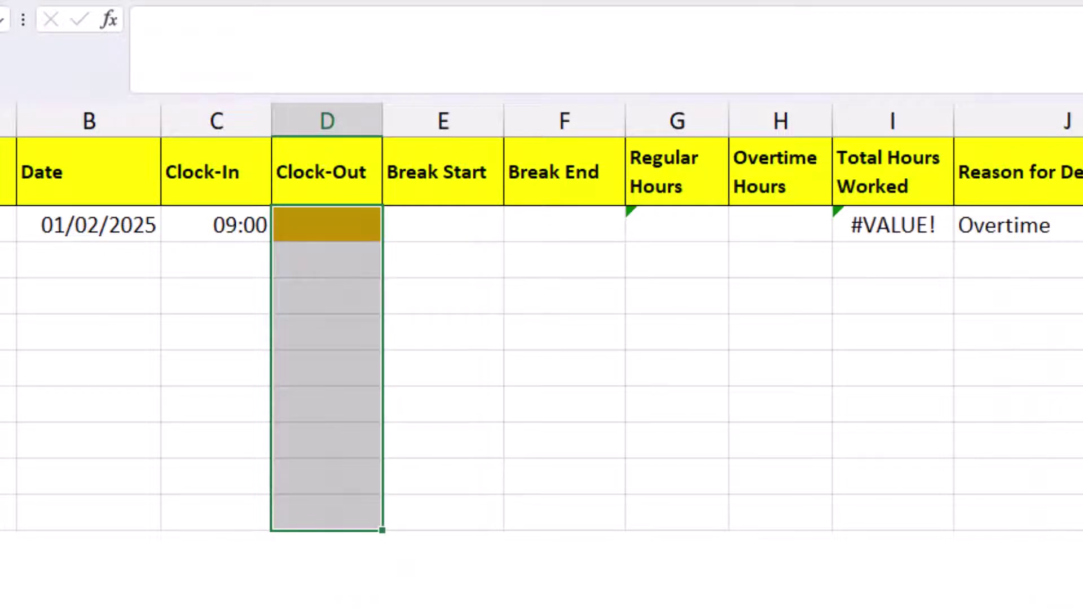
Enter 21:00 as the first clock-out time in D2
left_click(322, 229)
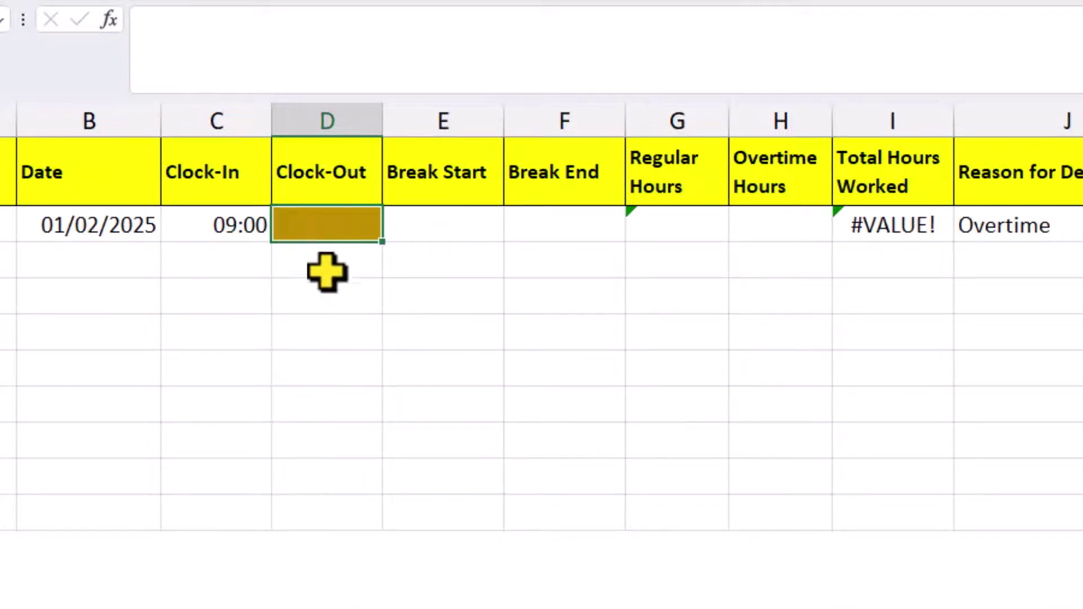
type("21")
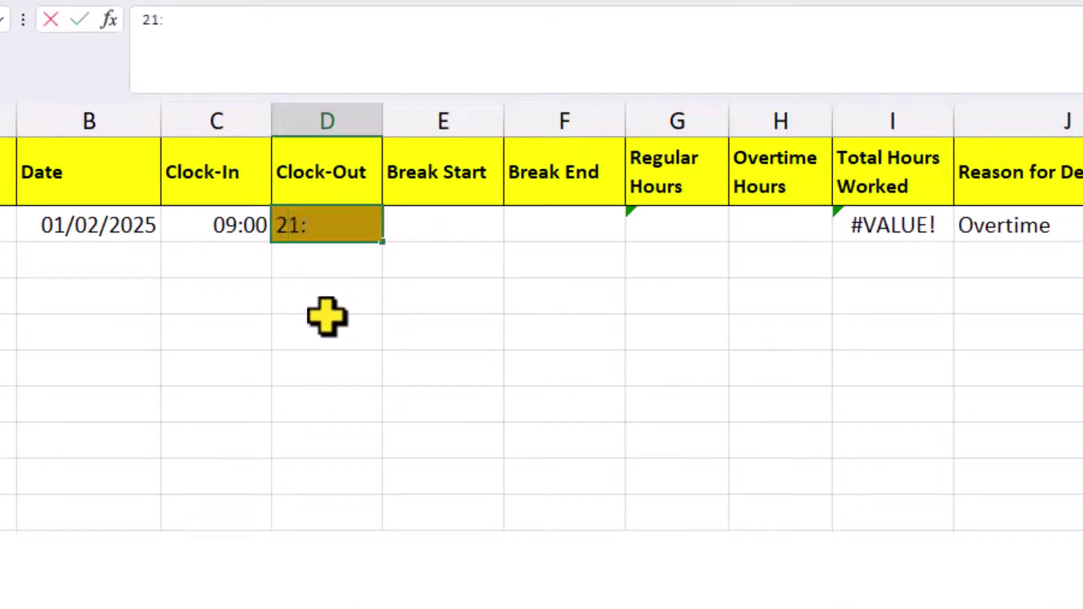
type(":00")
key("Tab")
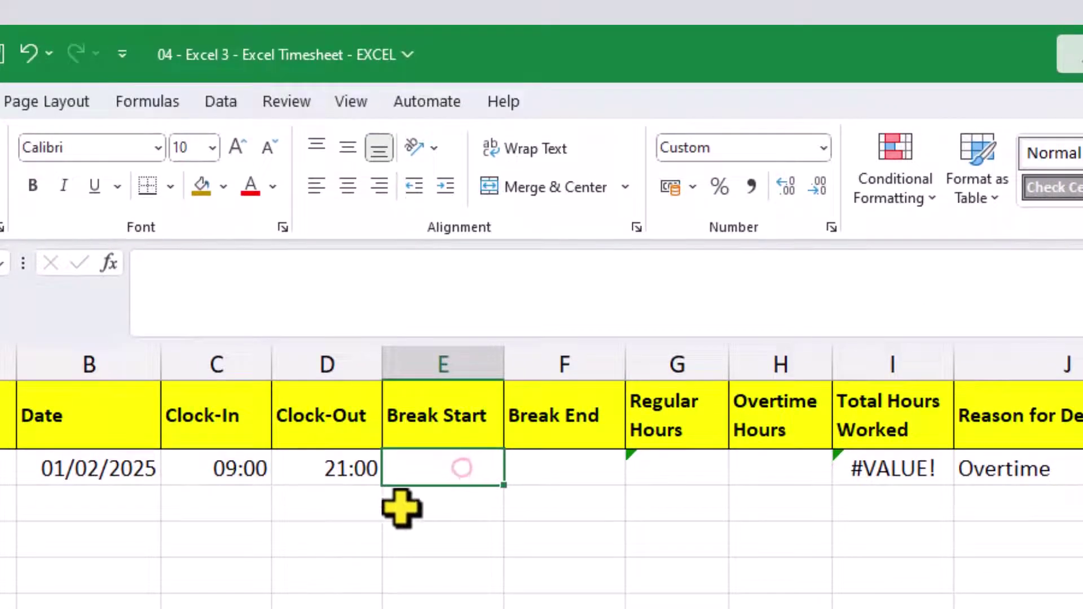
Start a new formula-based conditional formatting rule for the Break Start cells
left_click_drag(455, 466, 451, 606)
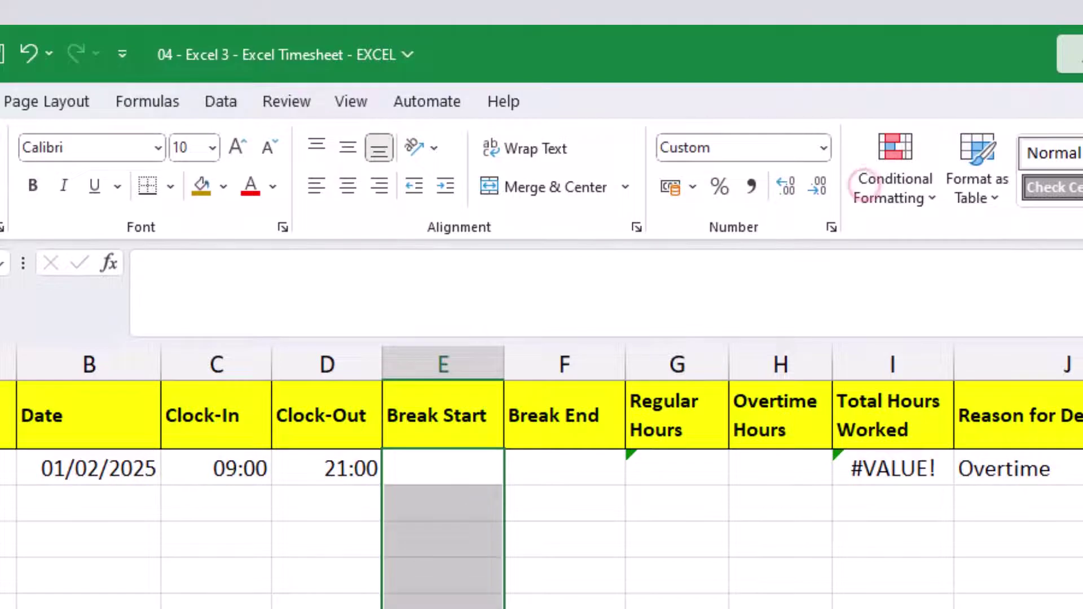
left_click(865, 192)
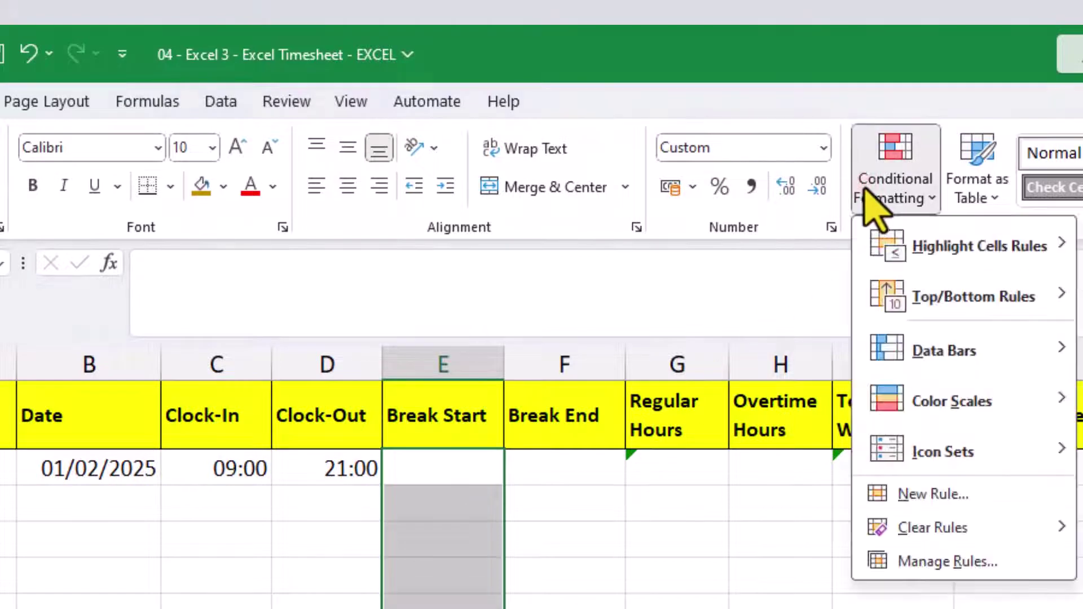
left_click(897, 494)
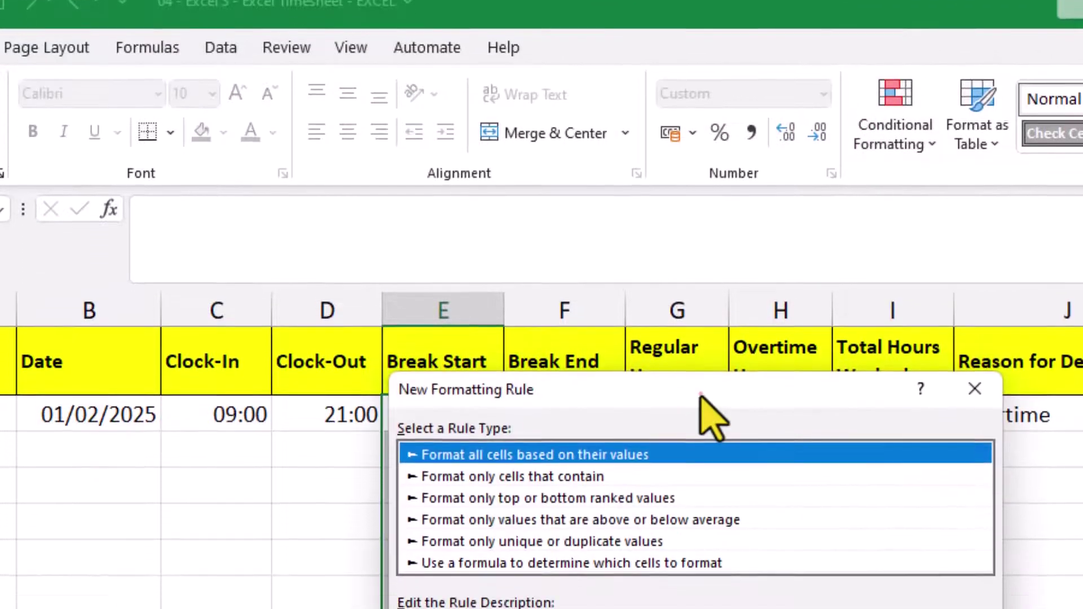
left_click_drag(700, 394, 832, 467)
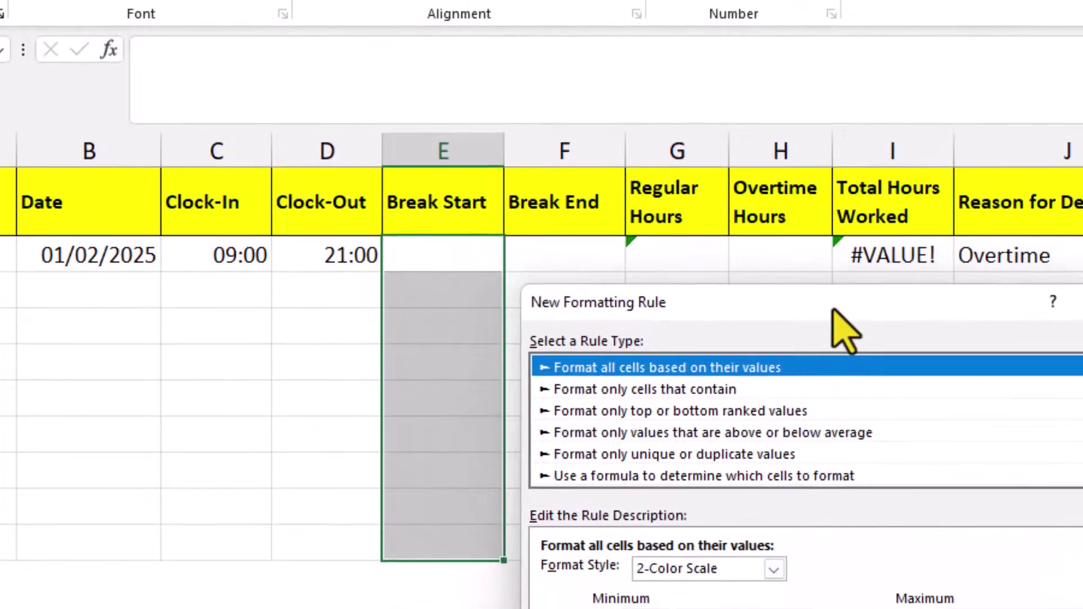
left_click(634, 477)
Enter the rule formula =AND($C2<>"", $E2="") for missing break starts
left_click(639, 573)
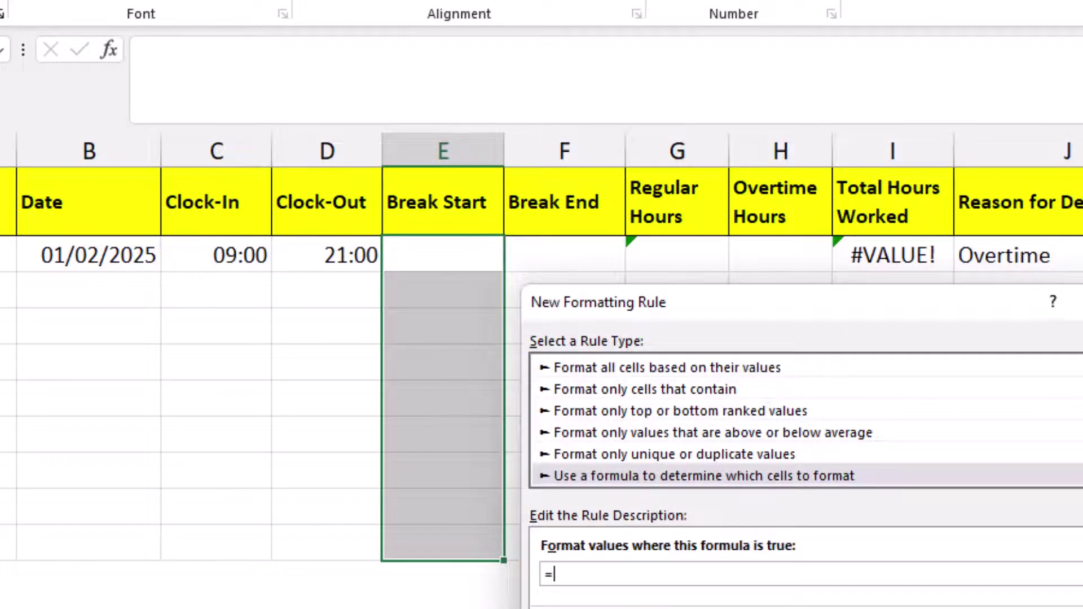
type("=AND(")
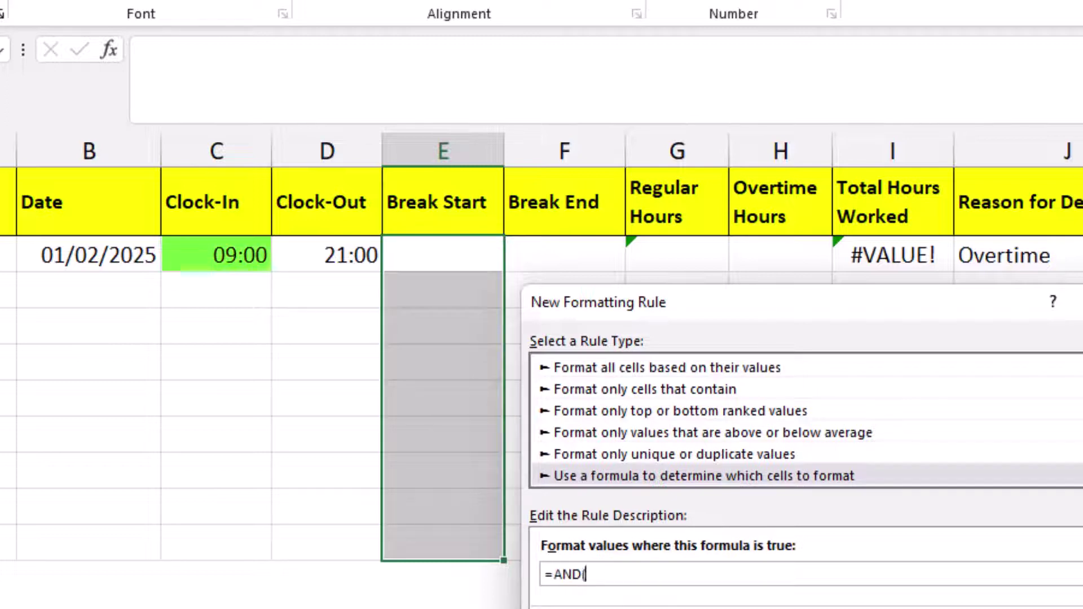
left_click(175, 246)
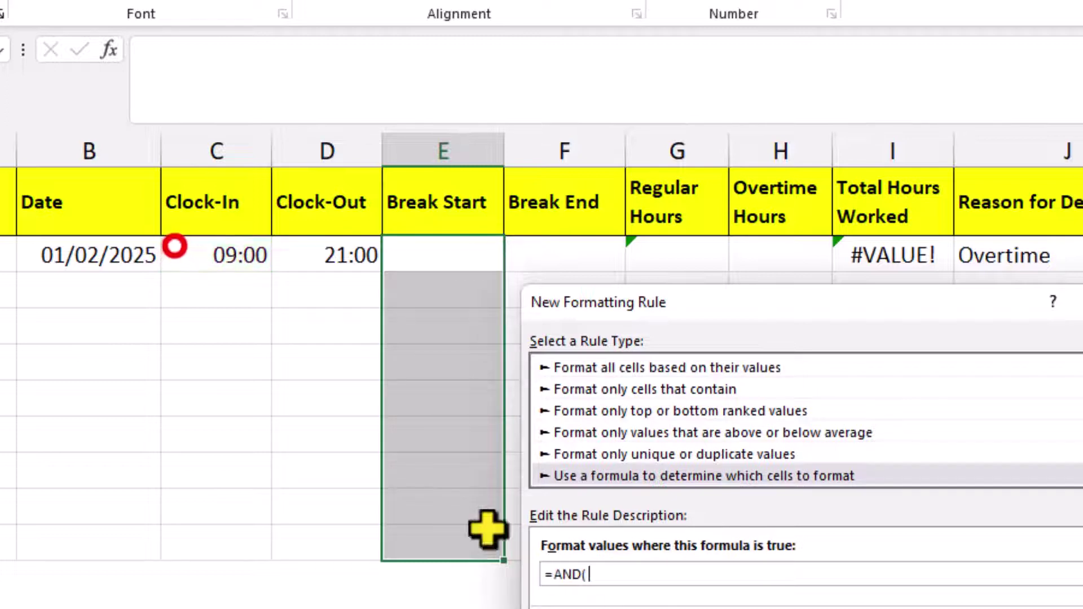
left_click(611, 573)
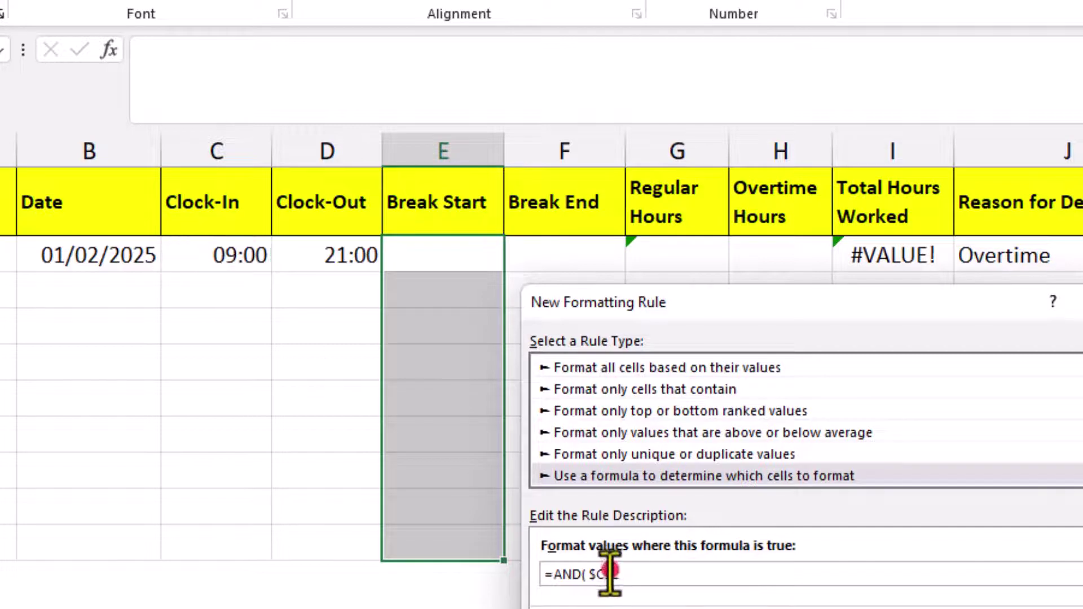
left_click(627, 573)
key("BackSpace")
type("<>\"\",")
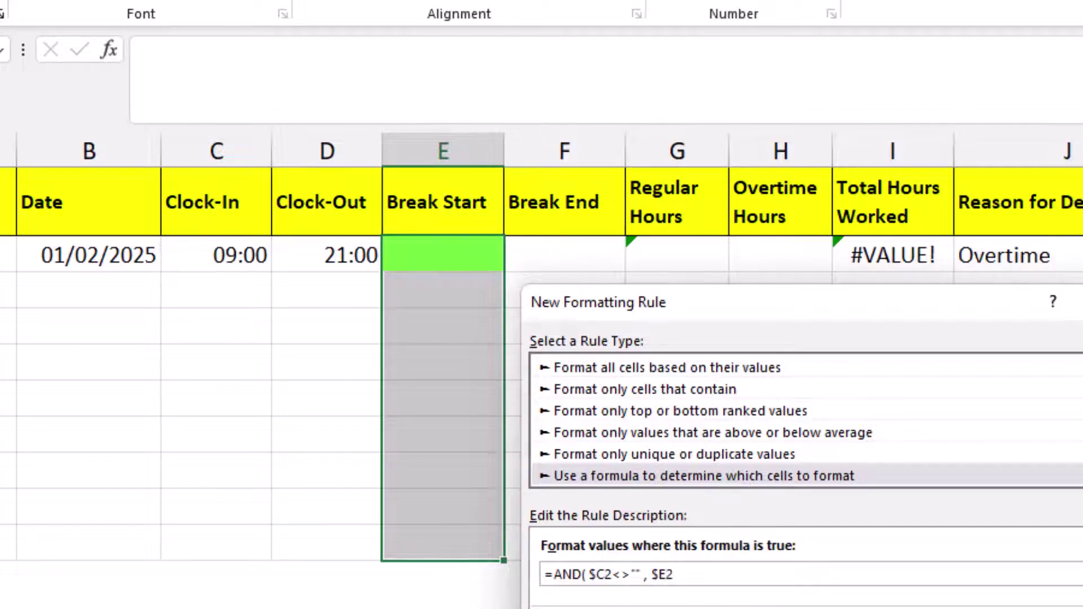
type(" $E2=\"\"")
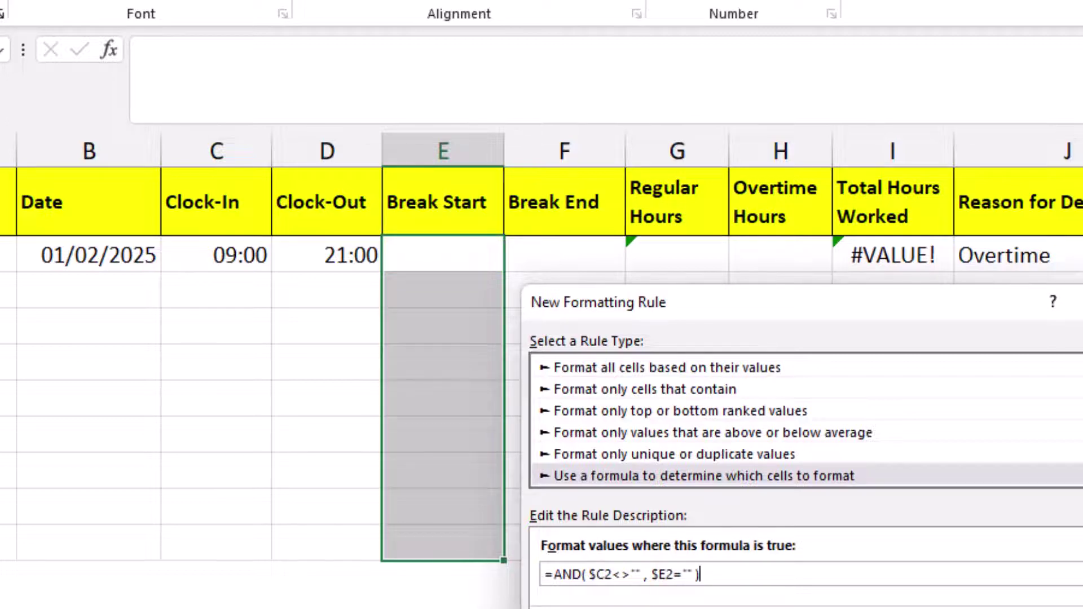
key("Return")
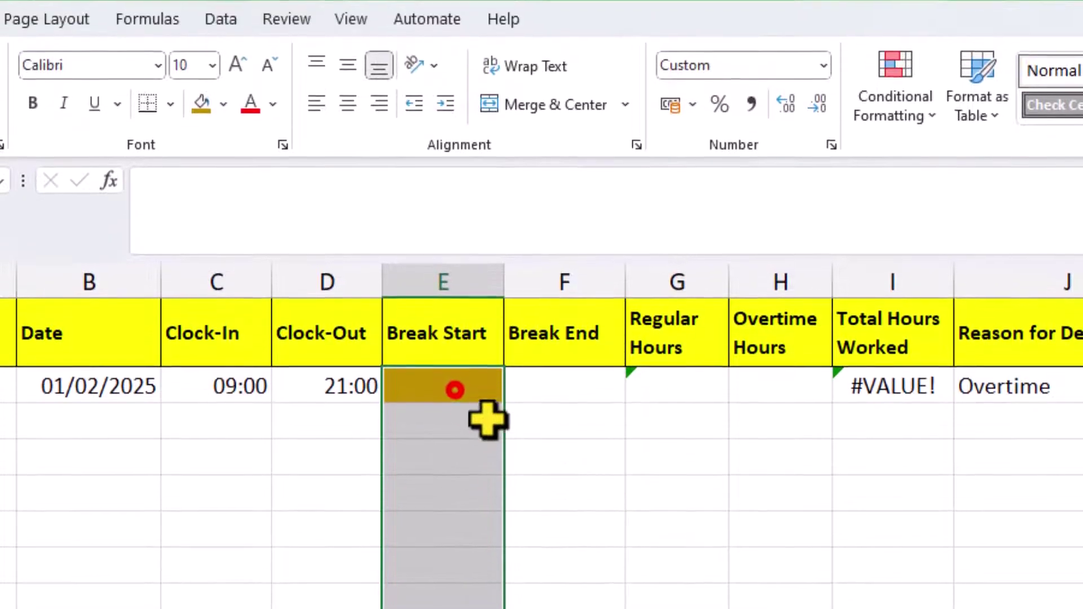
Enter 12:00 as the break start in E2
left_click(455, 390)
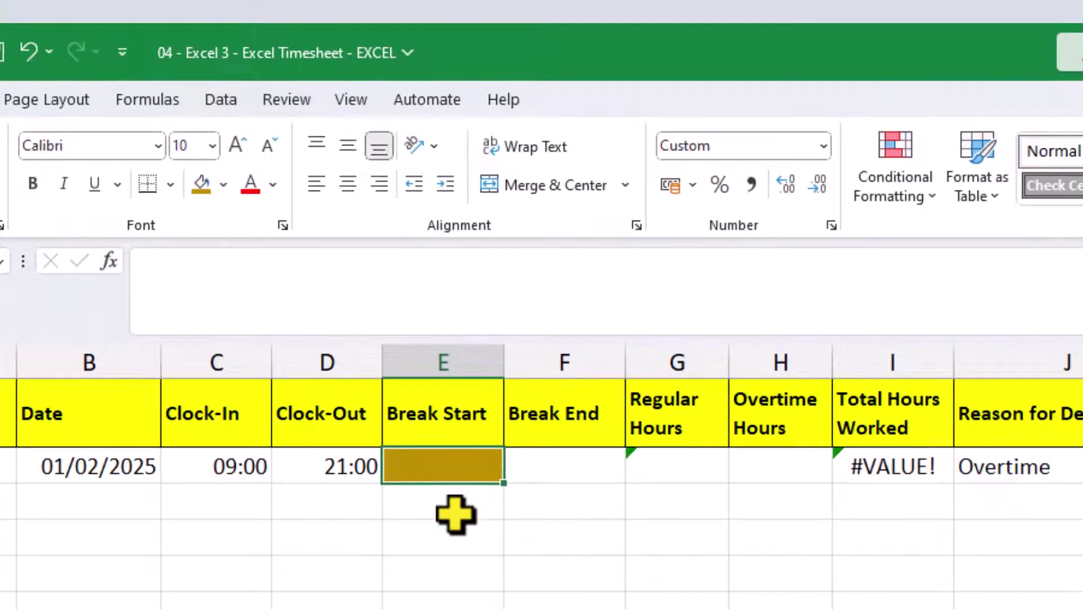
type("12:00")
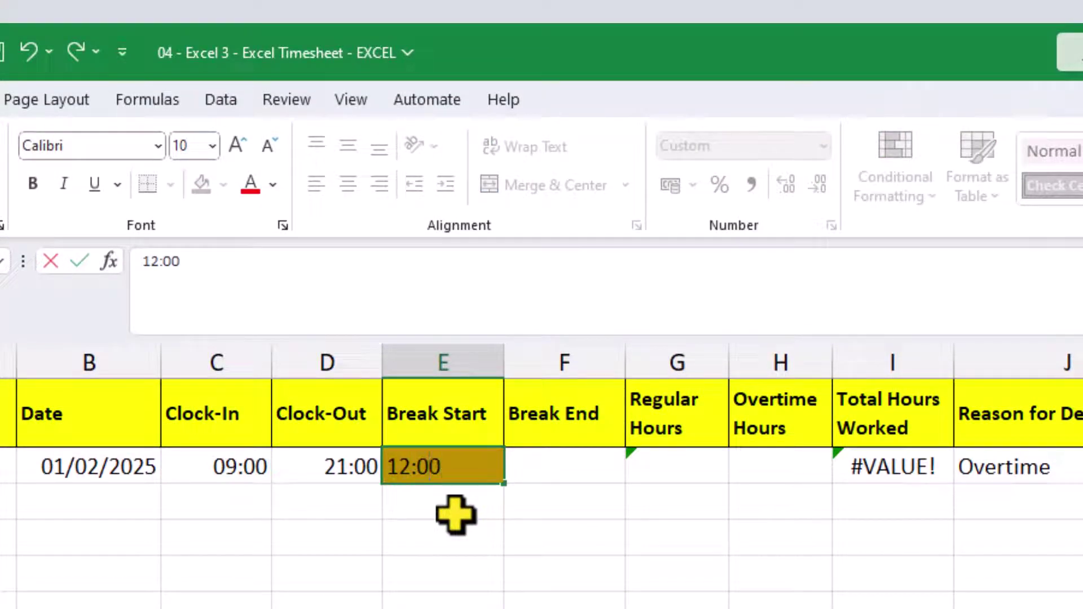
key("Tab")
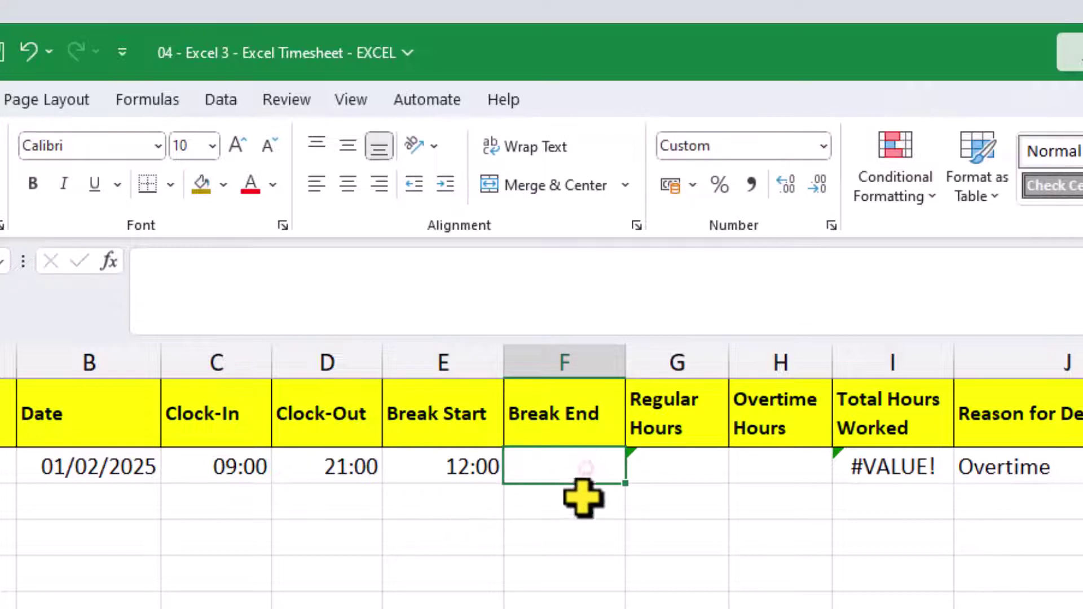
Add a formula rule =AND($E2<>"", $F2="") to the Break End cells from F2 down
left_click_drag(580, 491, 564, 606)
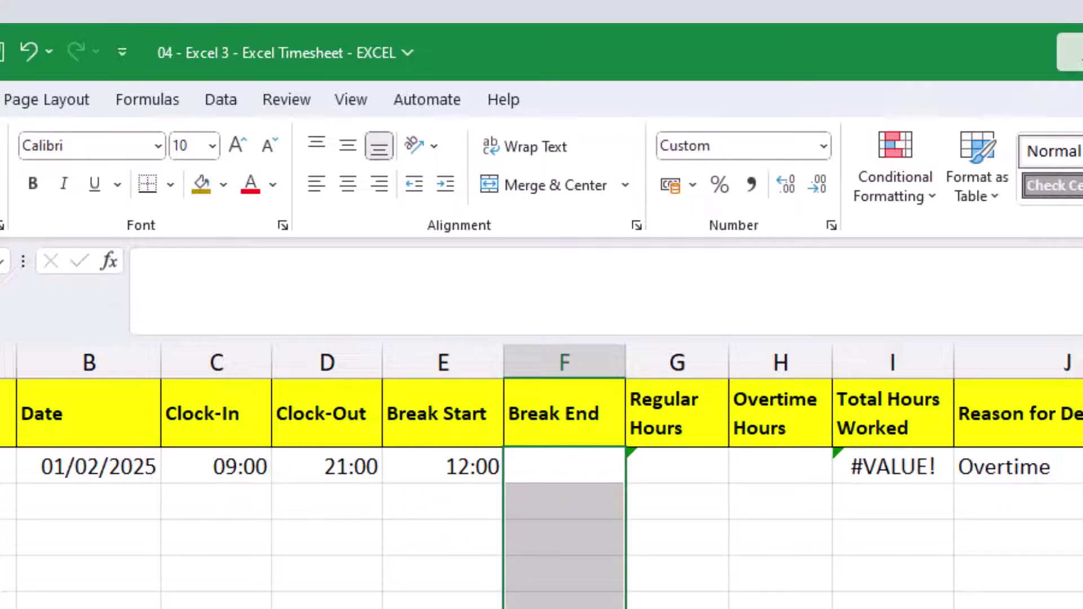
left_click(923, 197)
left_click(925, 492)
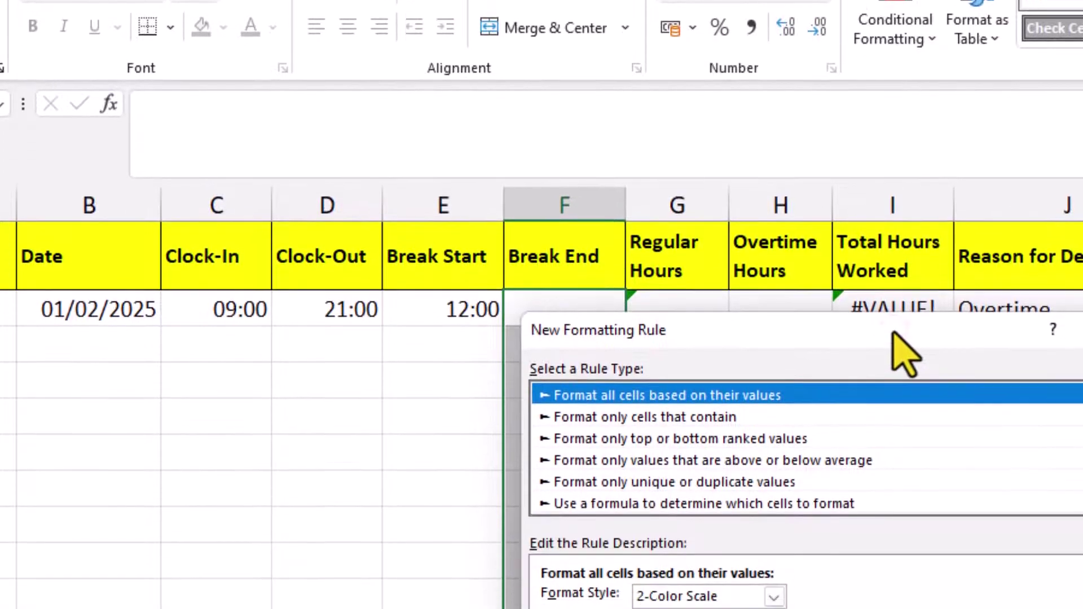
left_click_drag(896, 334, 1022, 288)
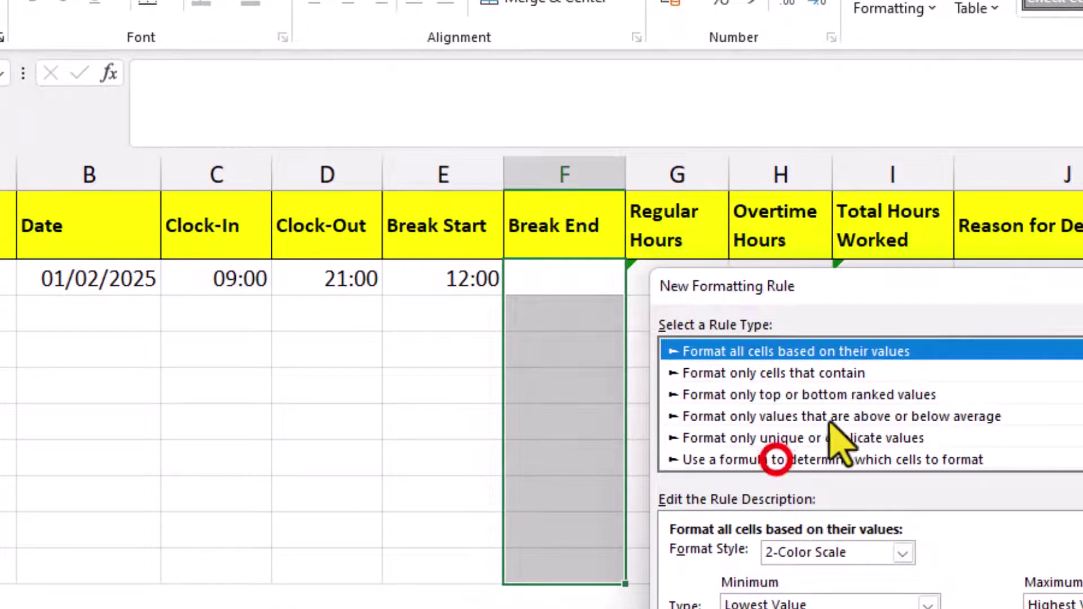
left_click(777, 458)
left_click(745, 562)
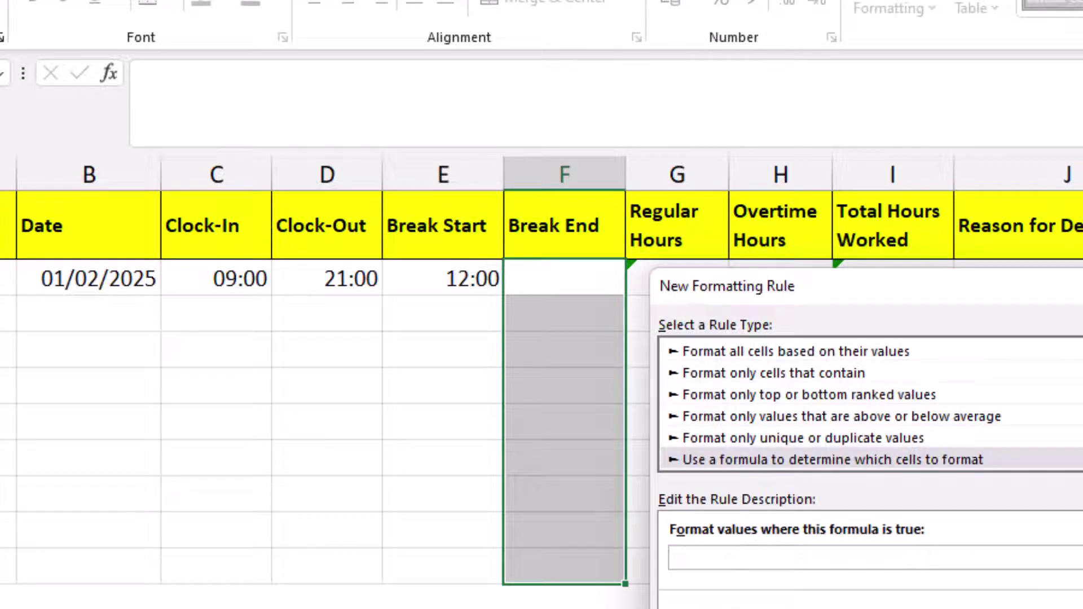
type("=AND( $E2<>\"\", $F2=")
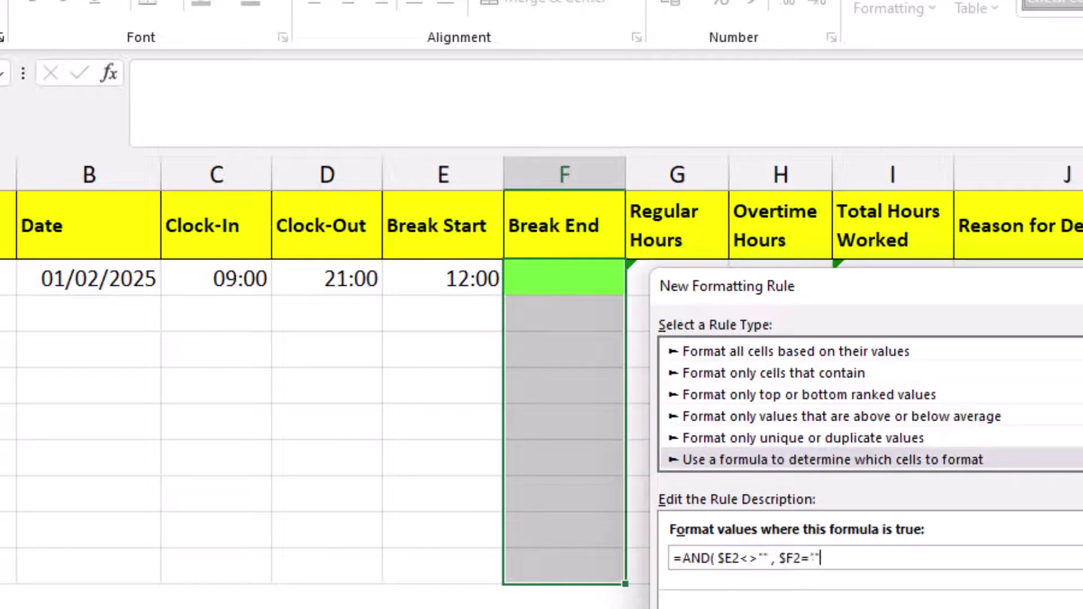
type(")")
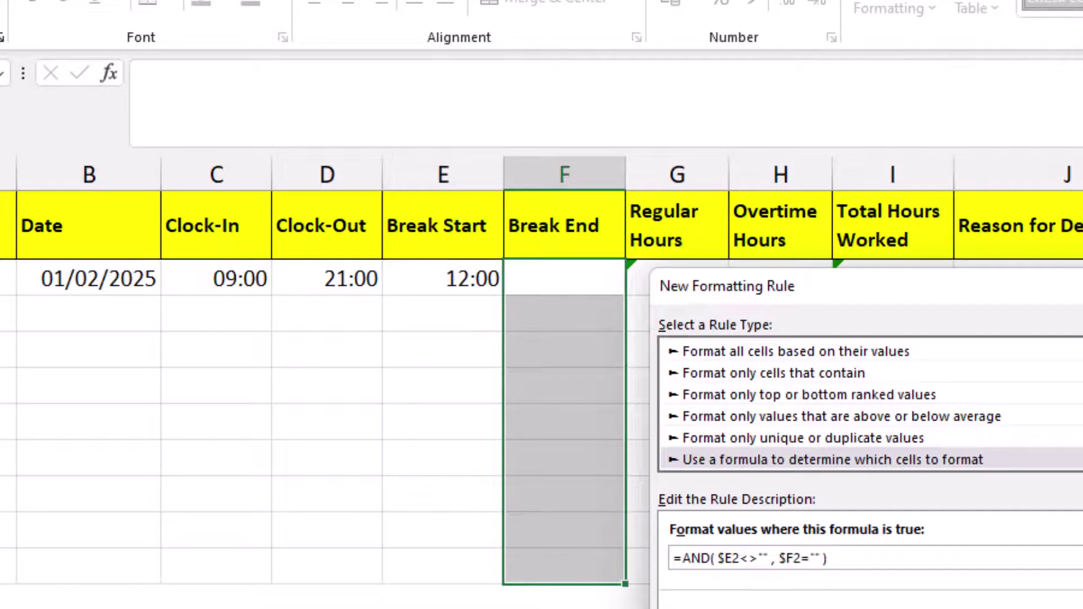
key("Return")
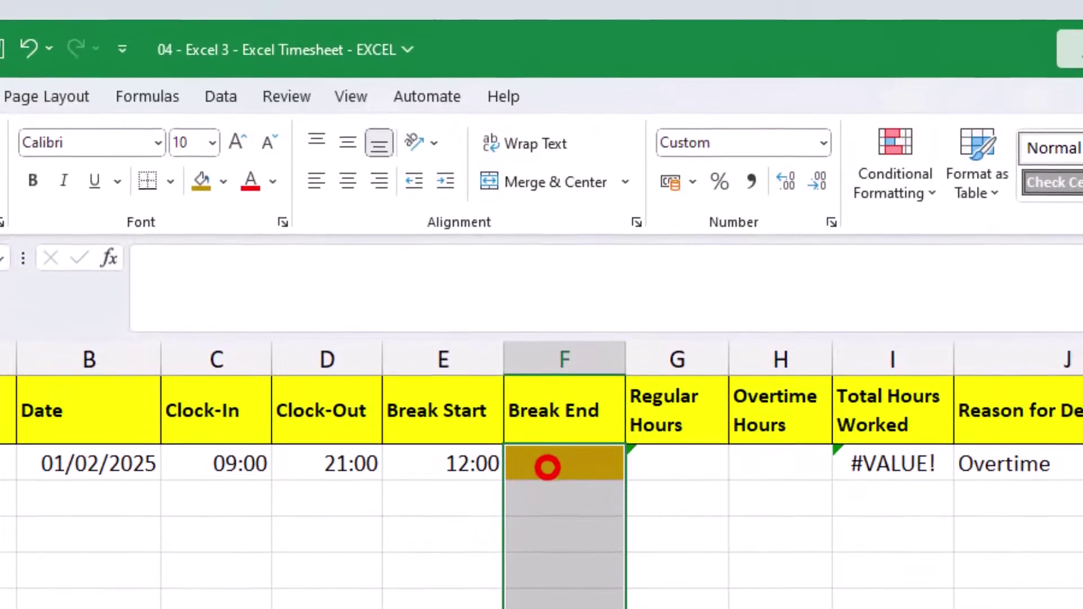
Enter 13:00 as the break end in F2
left_click(550, 469)
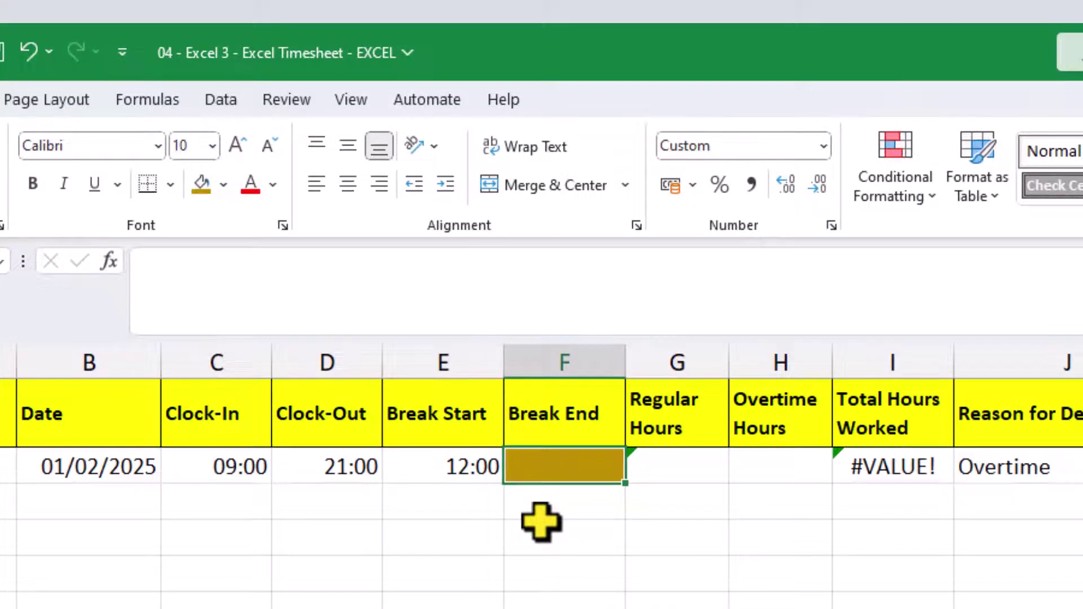
type("13:00")
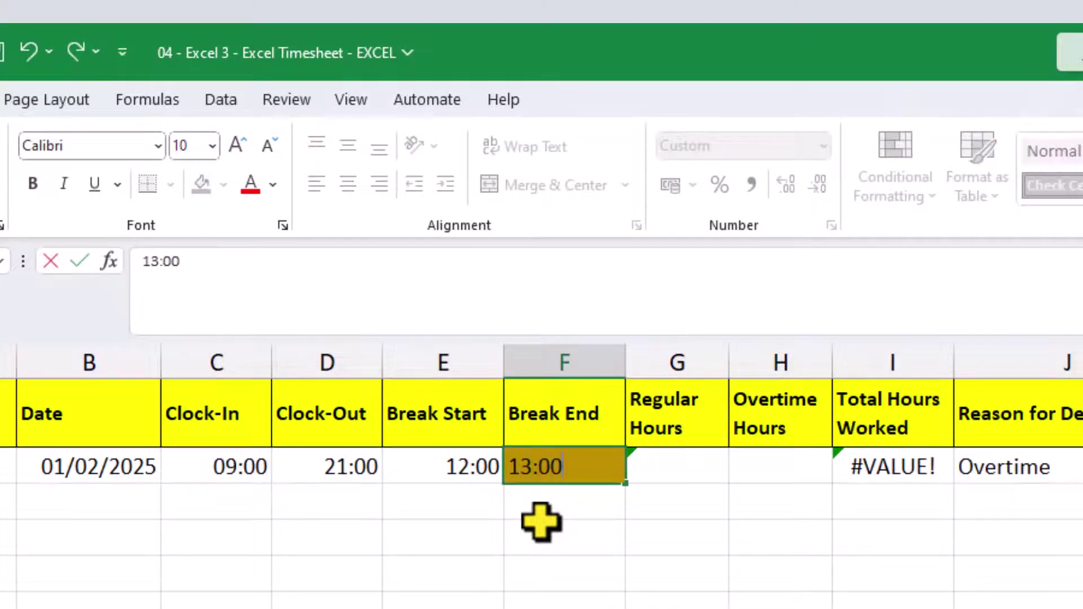
key("Return")
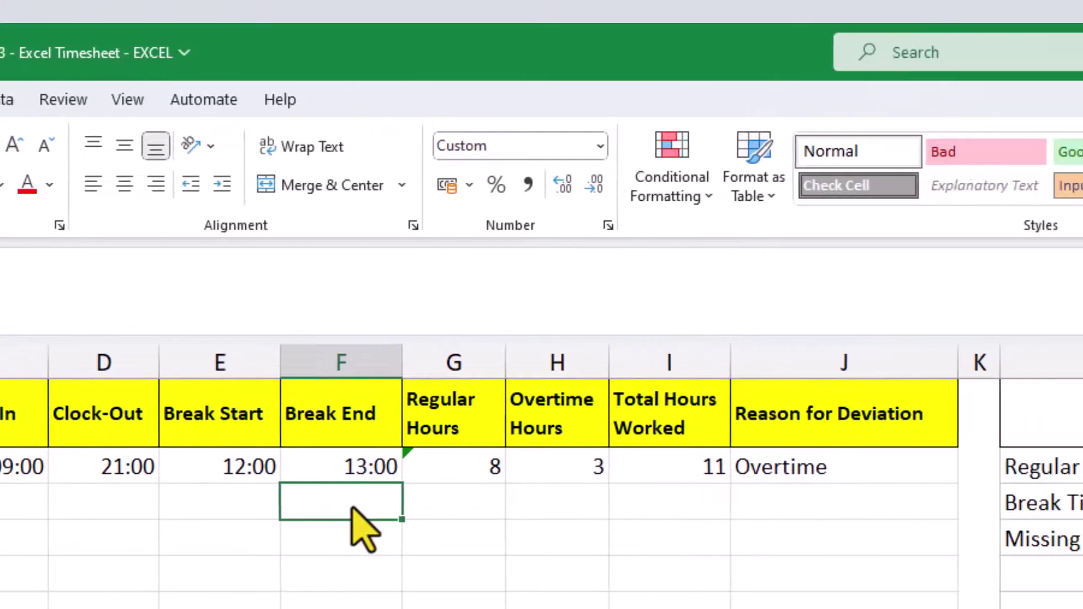
Add an 'Overtime Hours' row below Missing Entry in the Key and fill its swatch light green
left_click(887, 576)
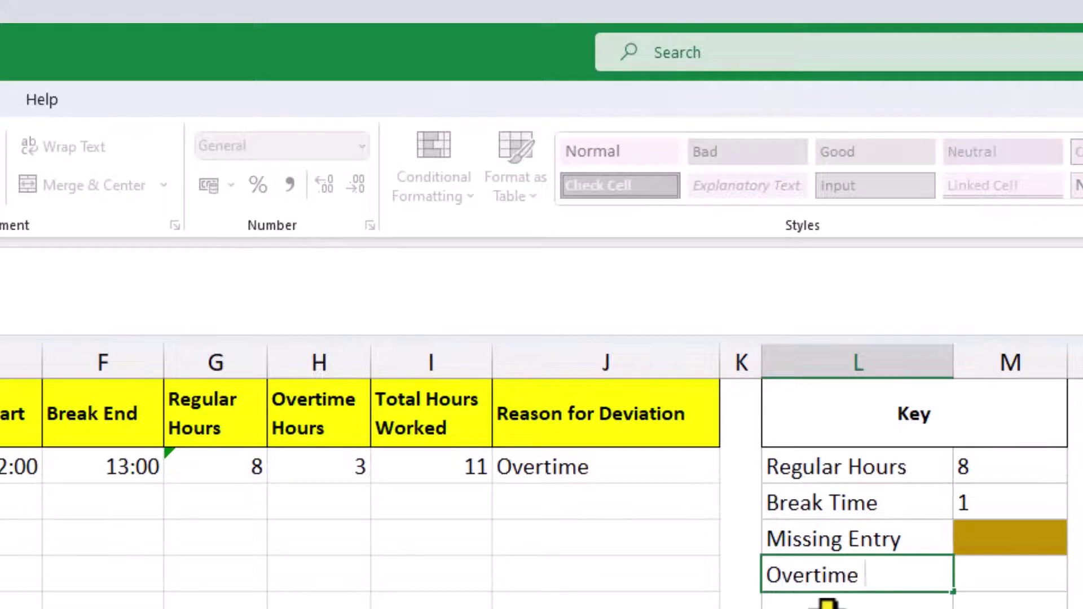
key("Tab")
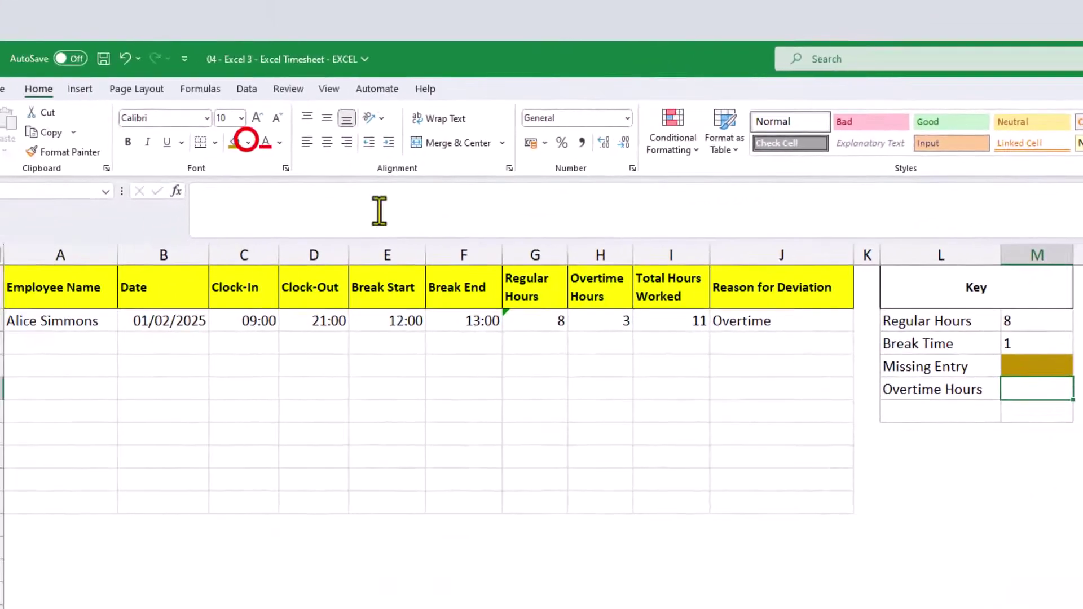
left_click(248, 142)
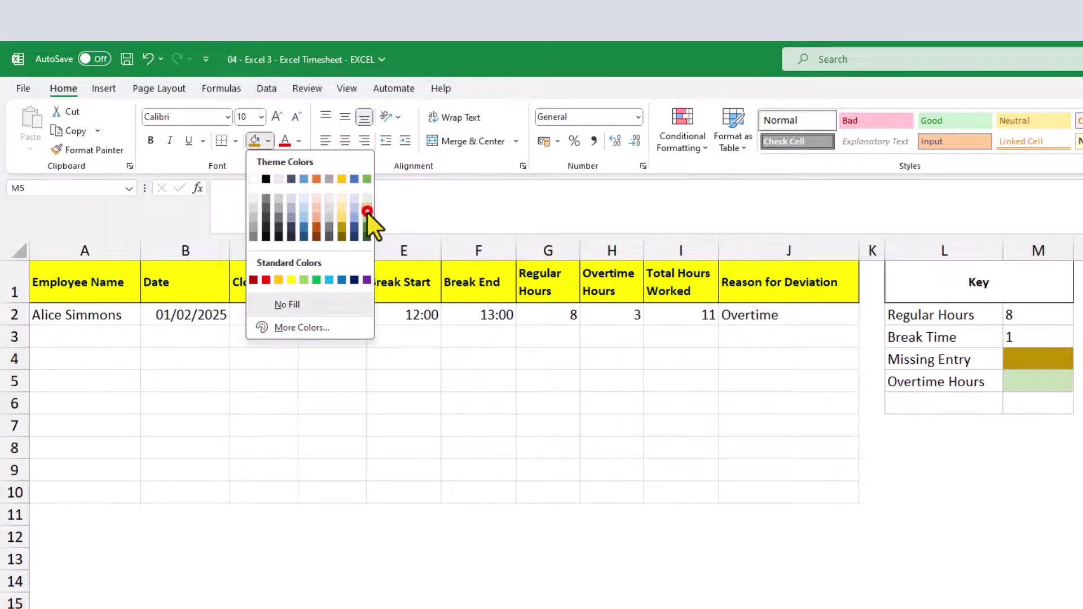
left_click(368, 212)
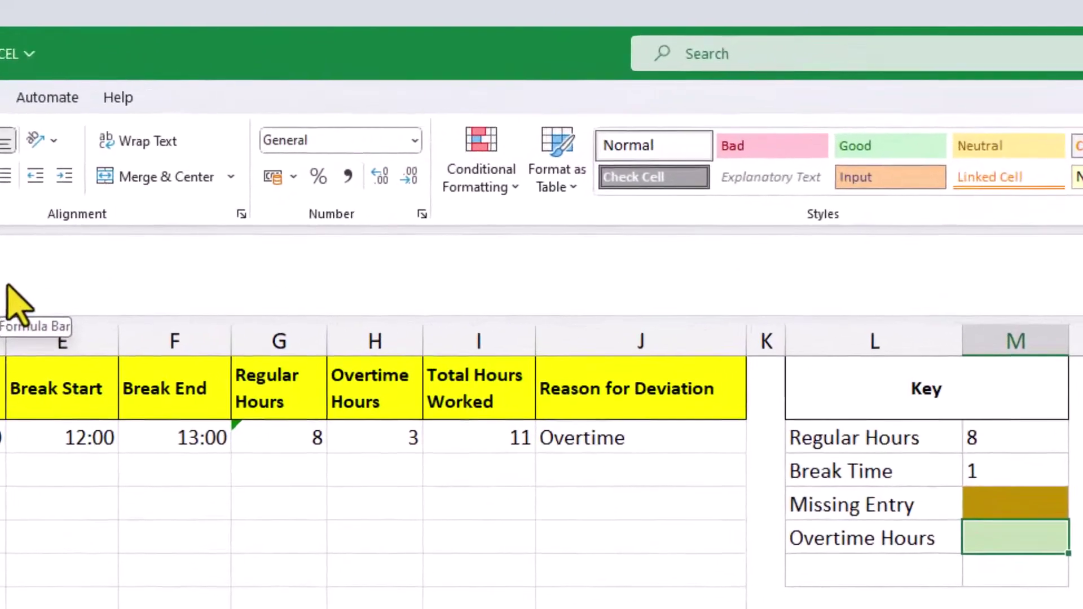
left_click_drag(302, 463, 319, 606)
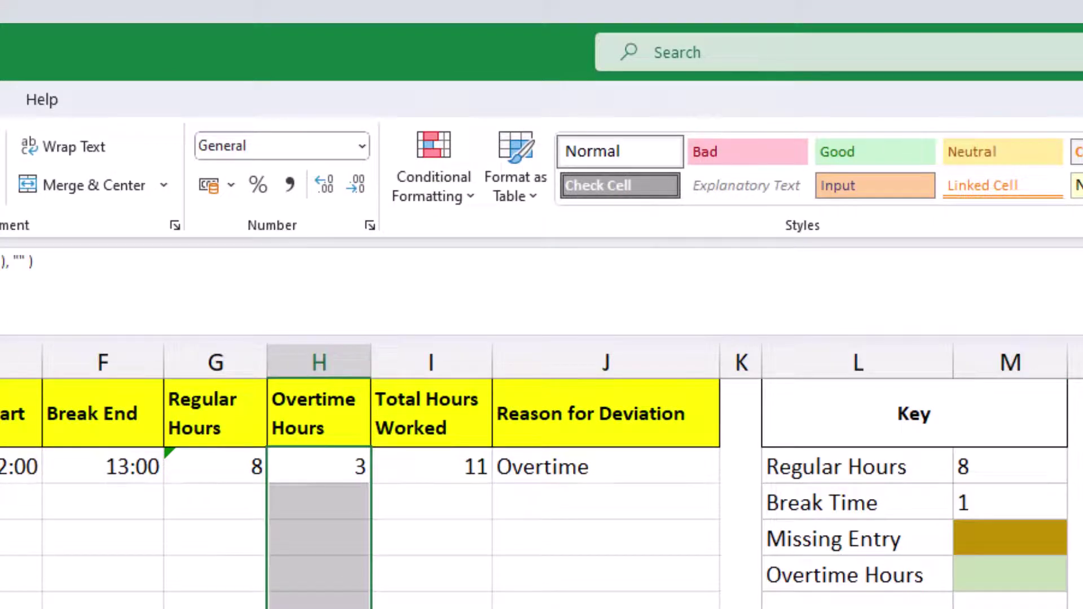
Apply a Greater Than 0 rule with Green Fill with Dark Green Text to Overtime Hours
left_click(444, 194)
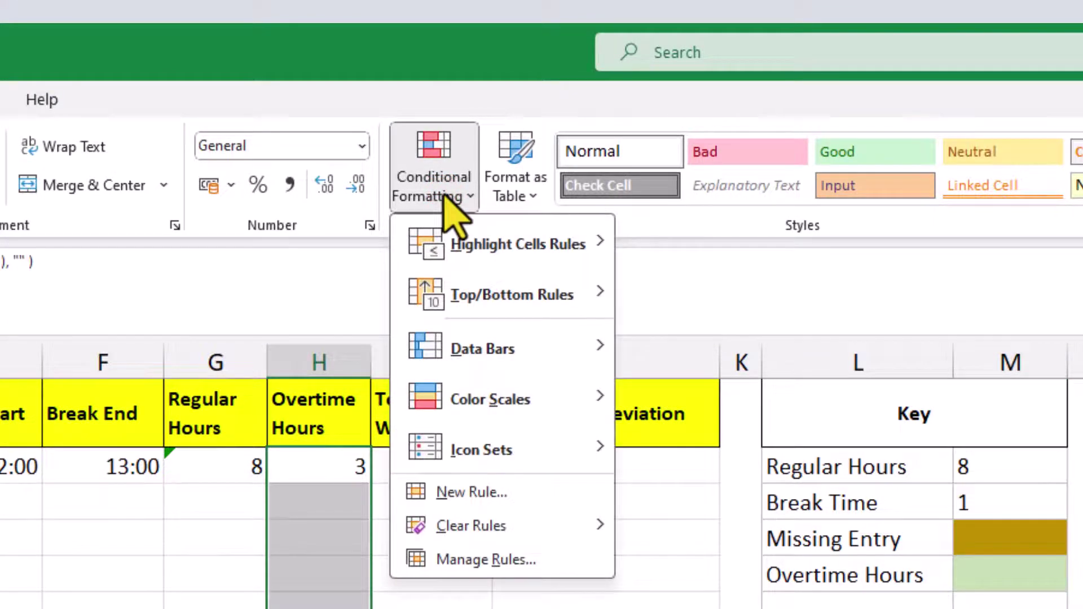
mouse_move(431, 242)
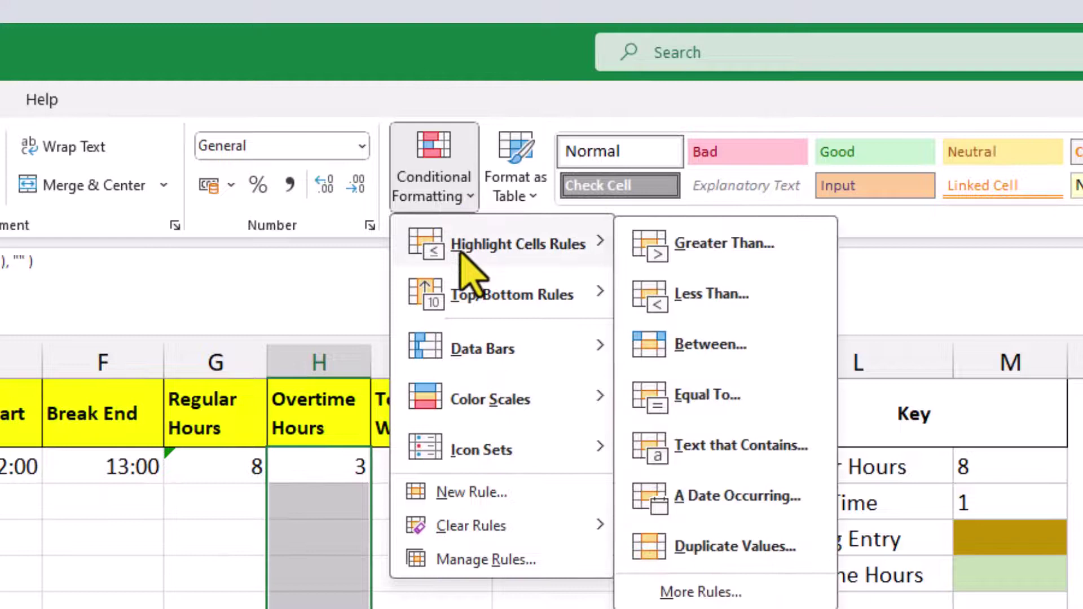
left_click(699, 243)
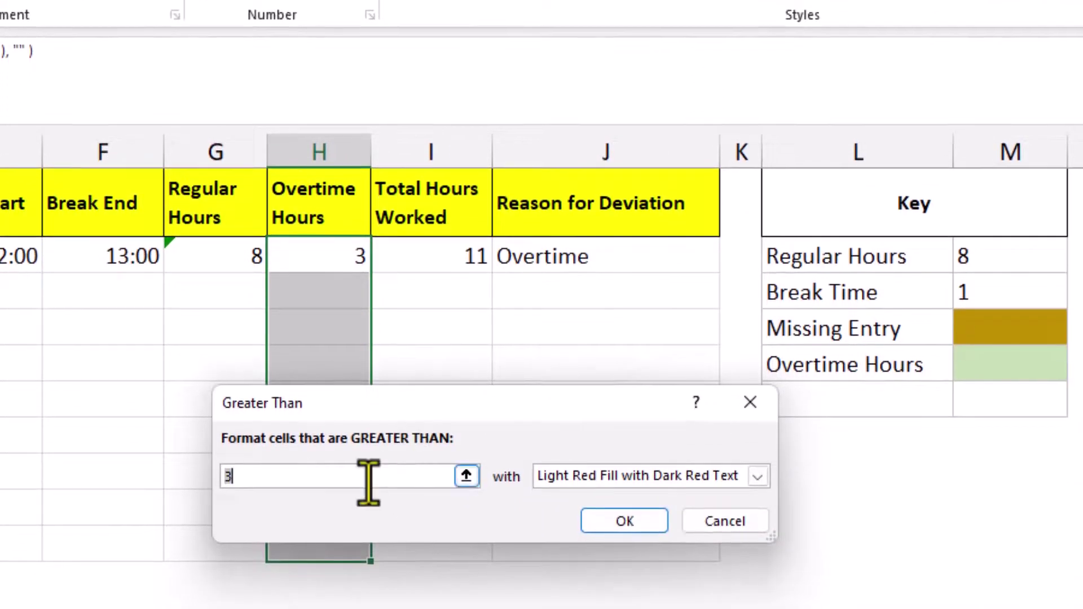
left_click(757, 477)
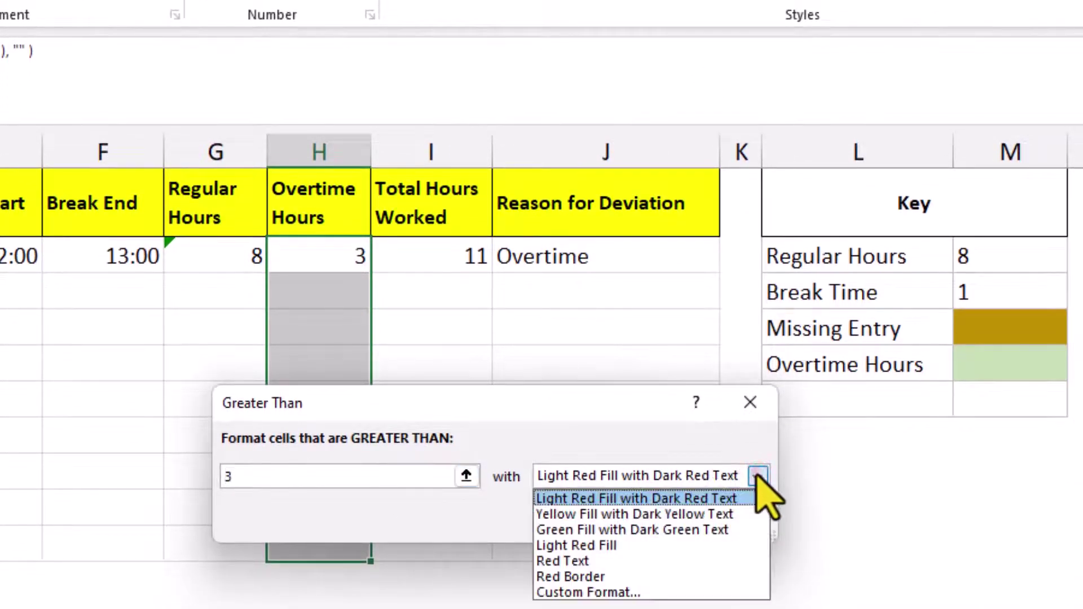
left_click(682, 530)
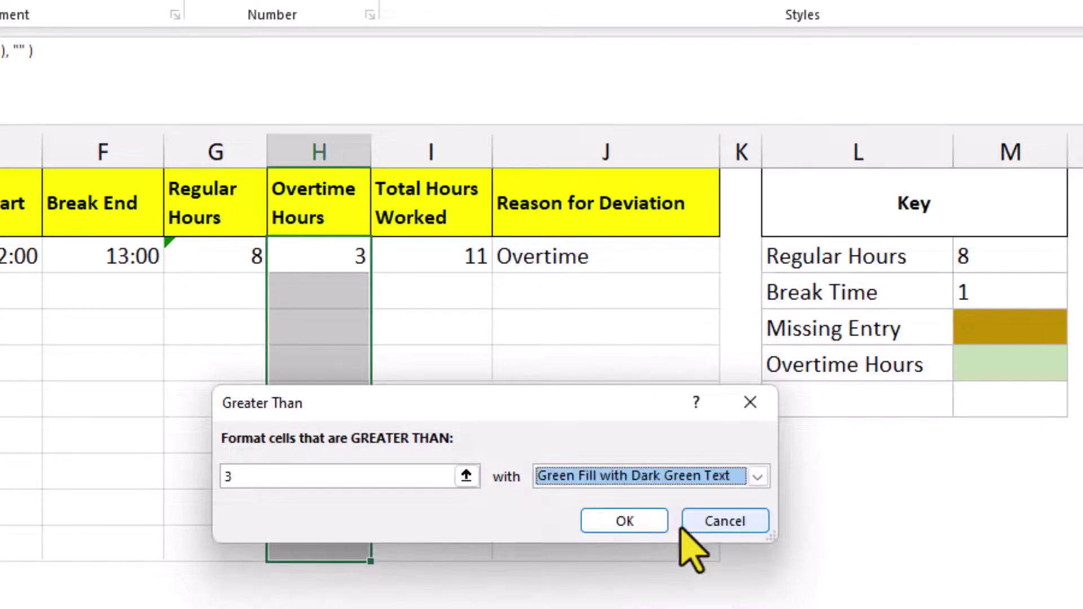
left_click(414, 478)
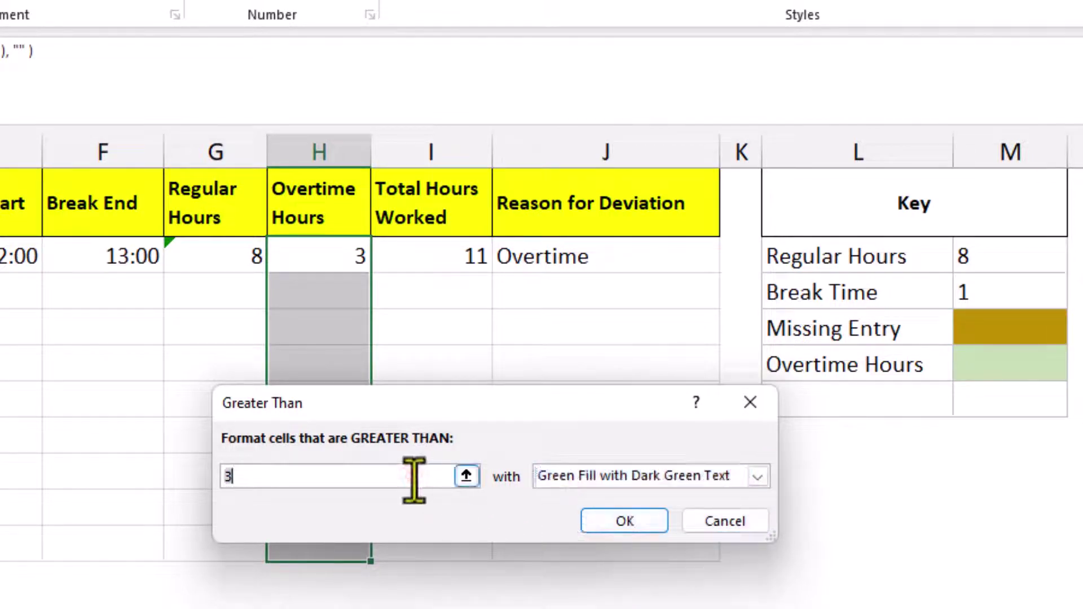
key("BackSpace")
type("0")
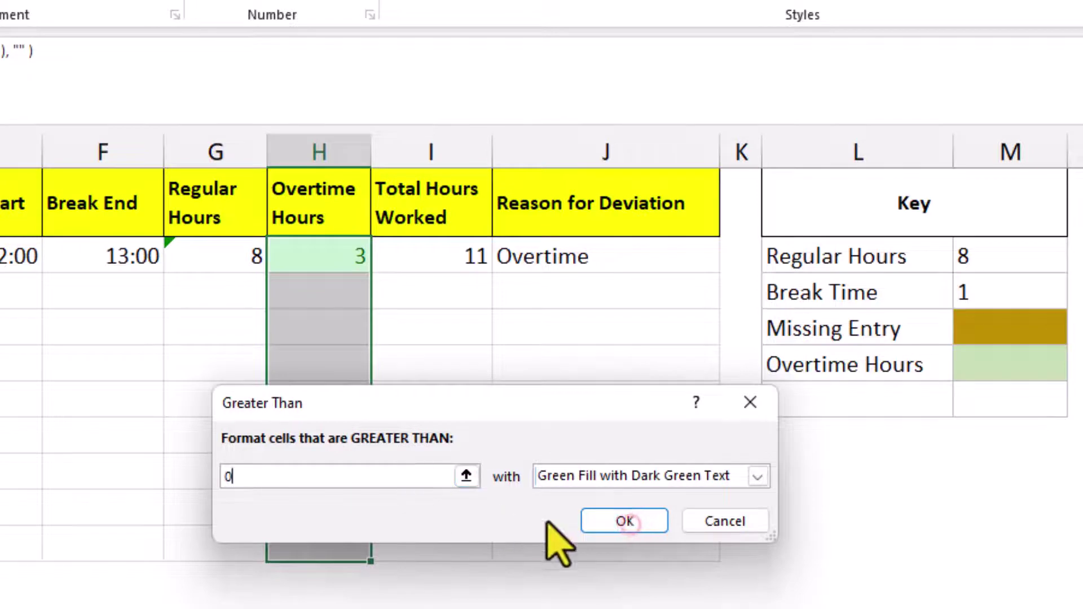
left_click(629, 523)
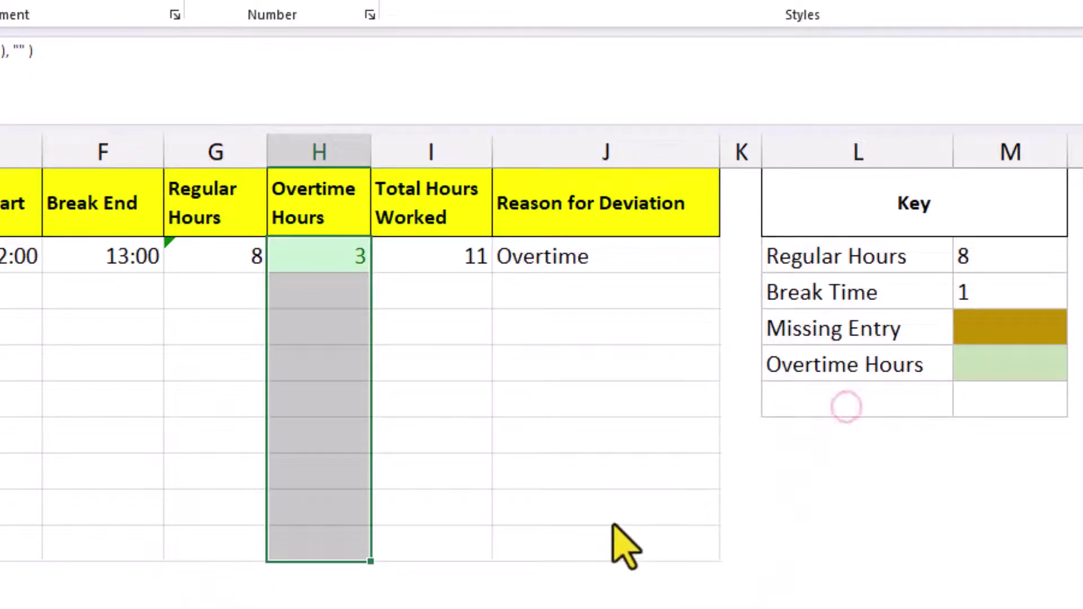
left_click(845, 406)
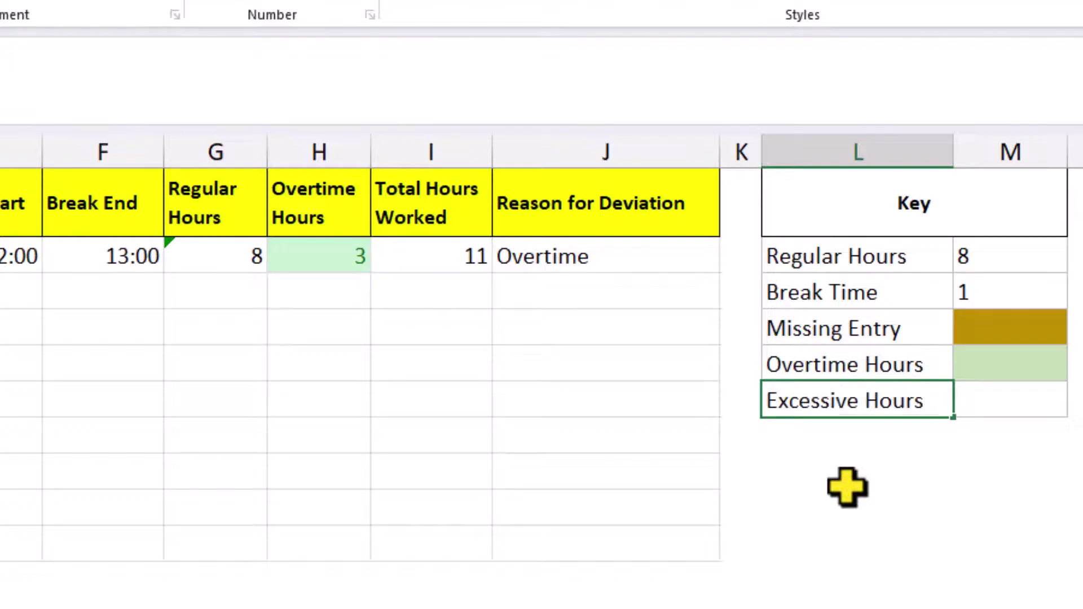
Enter >11 beside the Excessive Hours key label and fill that cell light blue
key("Right")
type(">11")
key("Return")
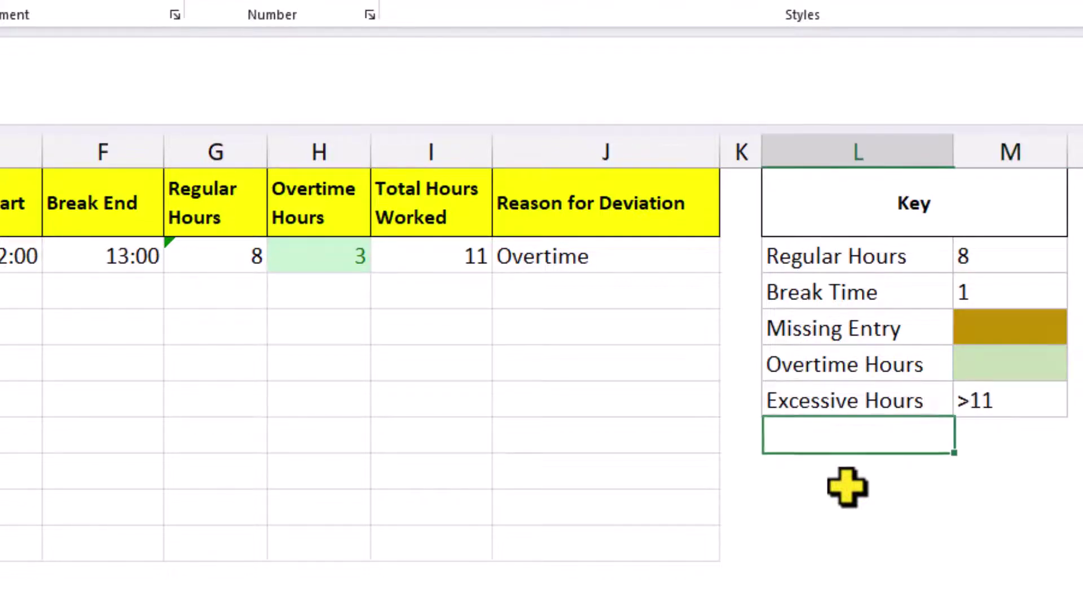
left_click(998, 403)
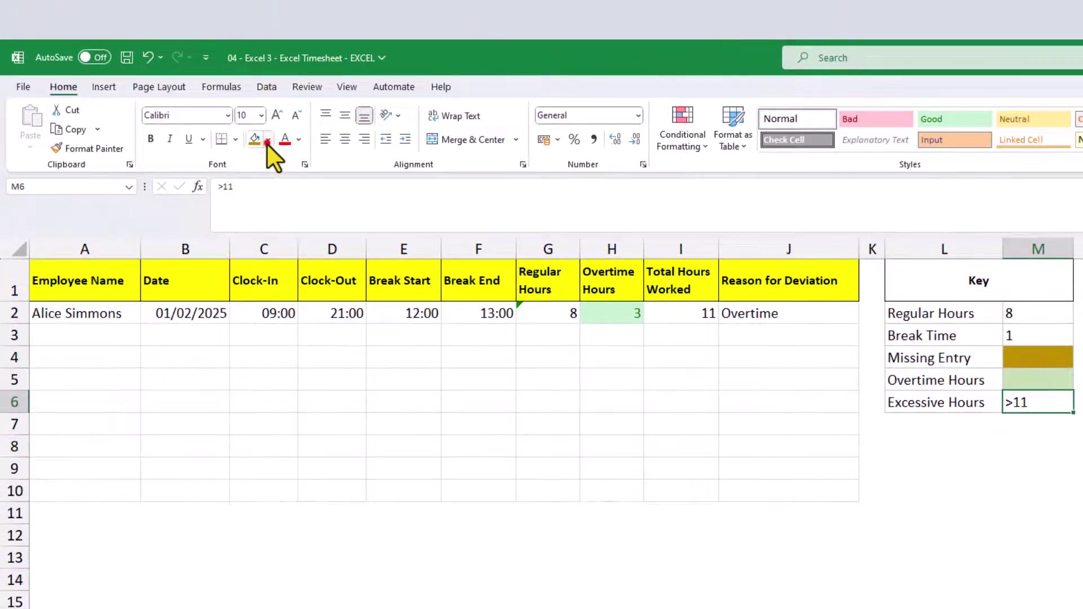
left_click(267, 140)
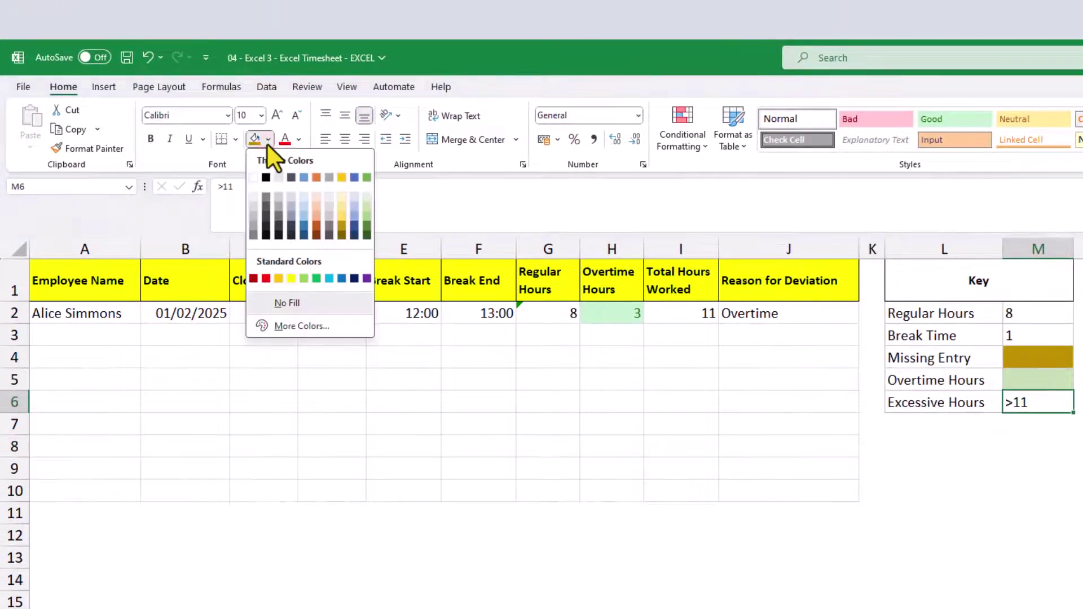
left_click(303, 218)
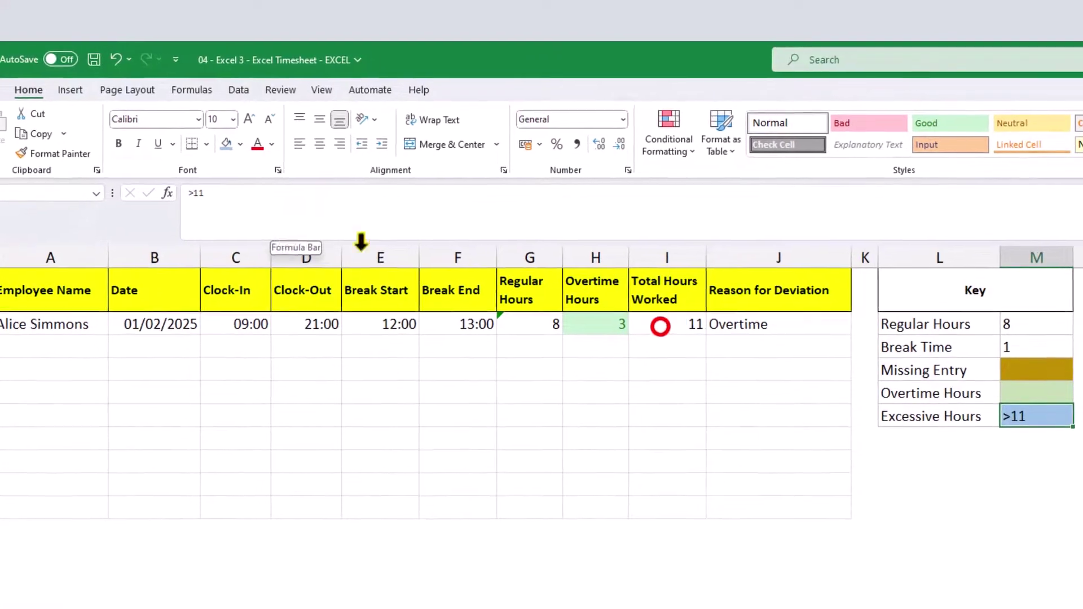
left_click_drag(660, 326, 667, 494)
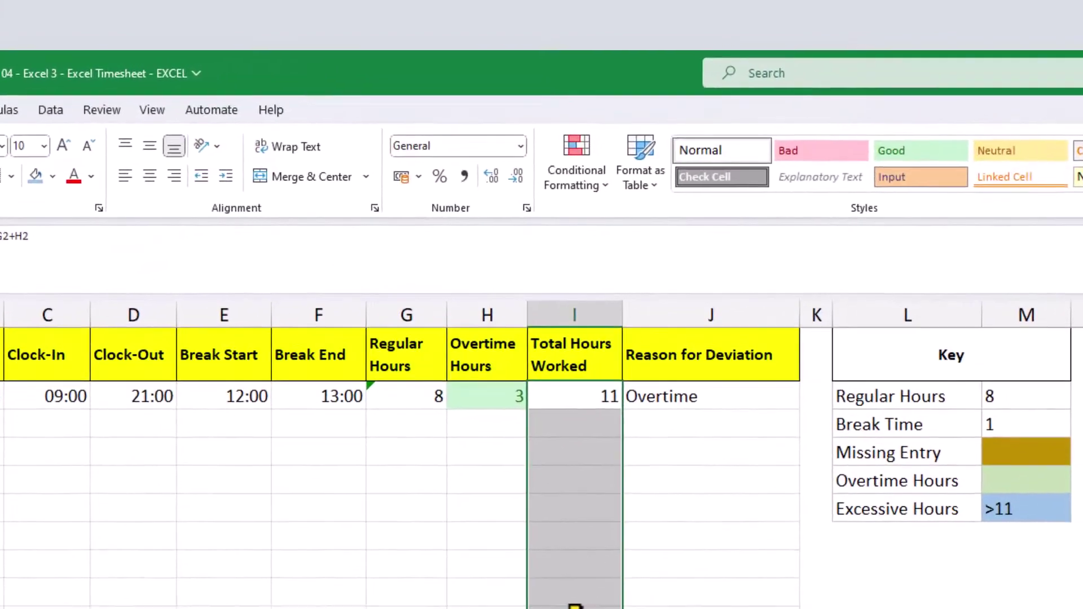
Add a Greater Than 11 rule with a custom light blue fill to Total Hours Worked I2:I10
left_click(600, 185)
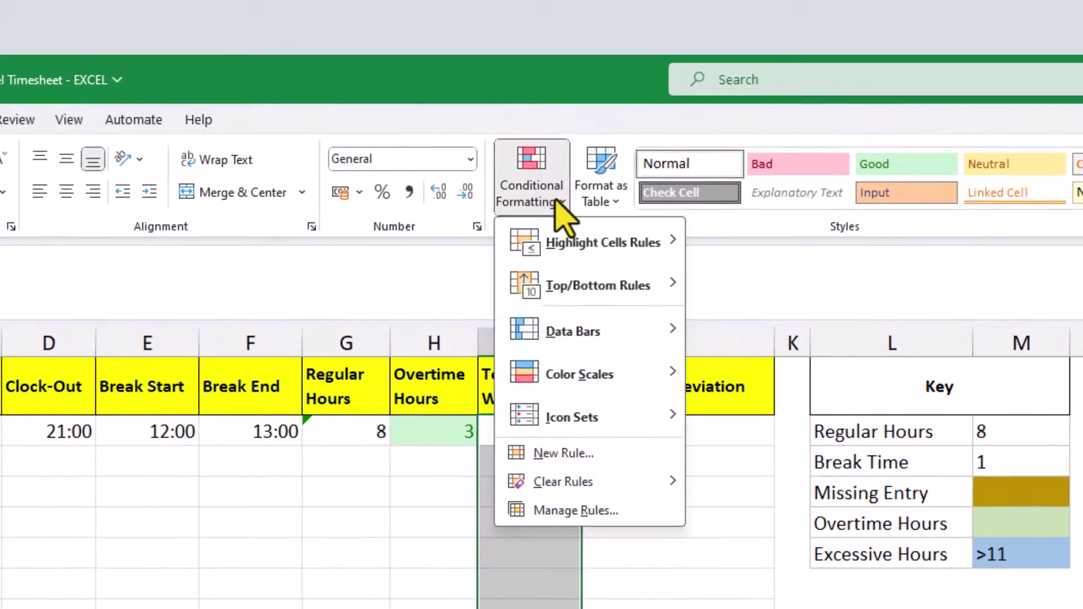
mouse_move(601, 243)
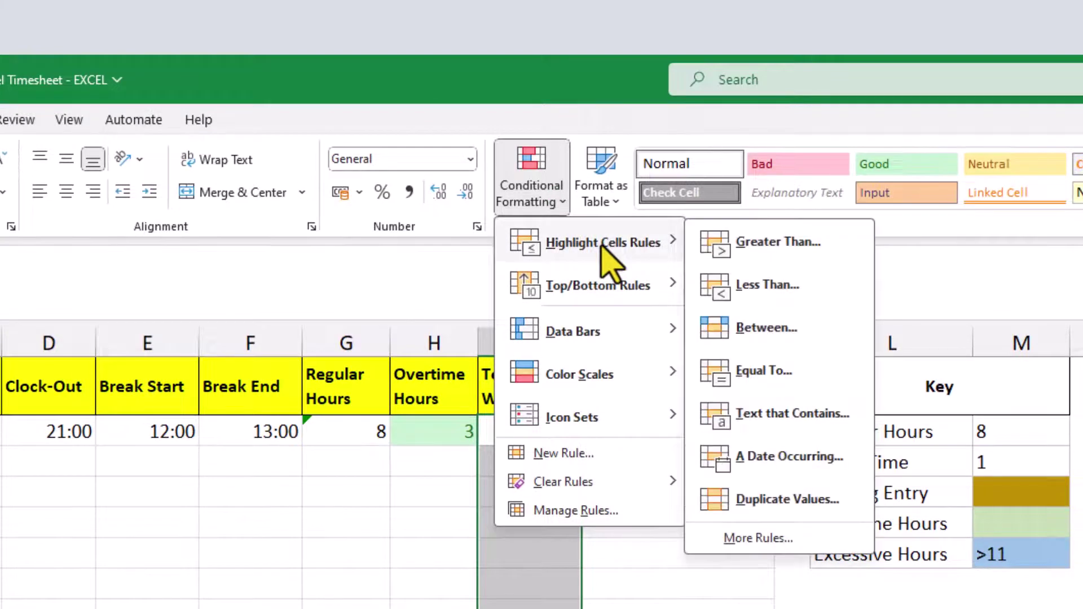
left_click(778, 241)
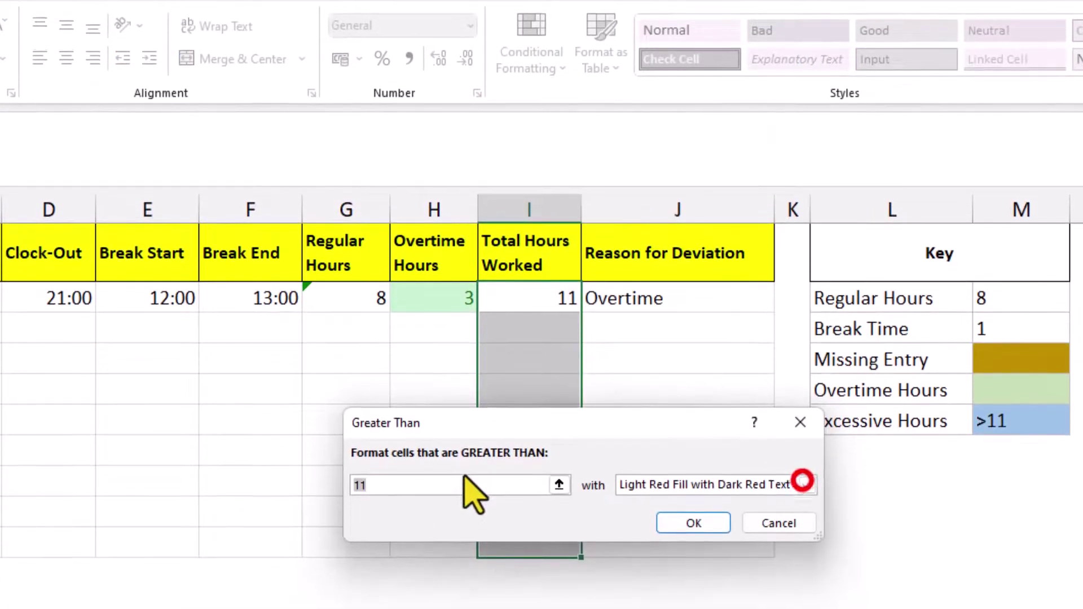
left_click(806, 485)
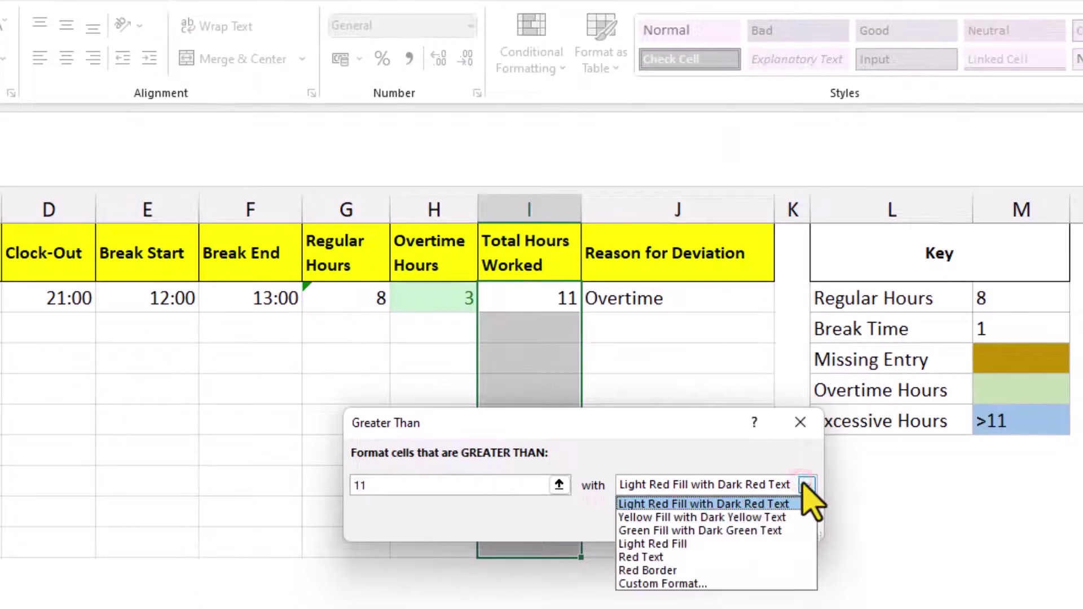
left_click(740, 583)
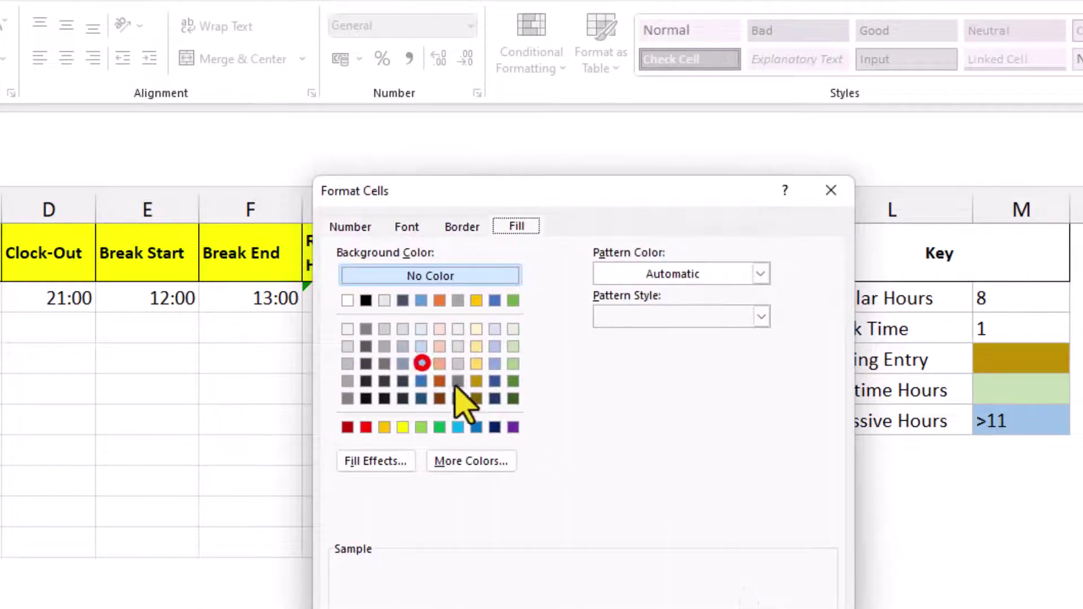
left_click(421, 362)
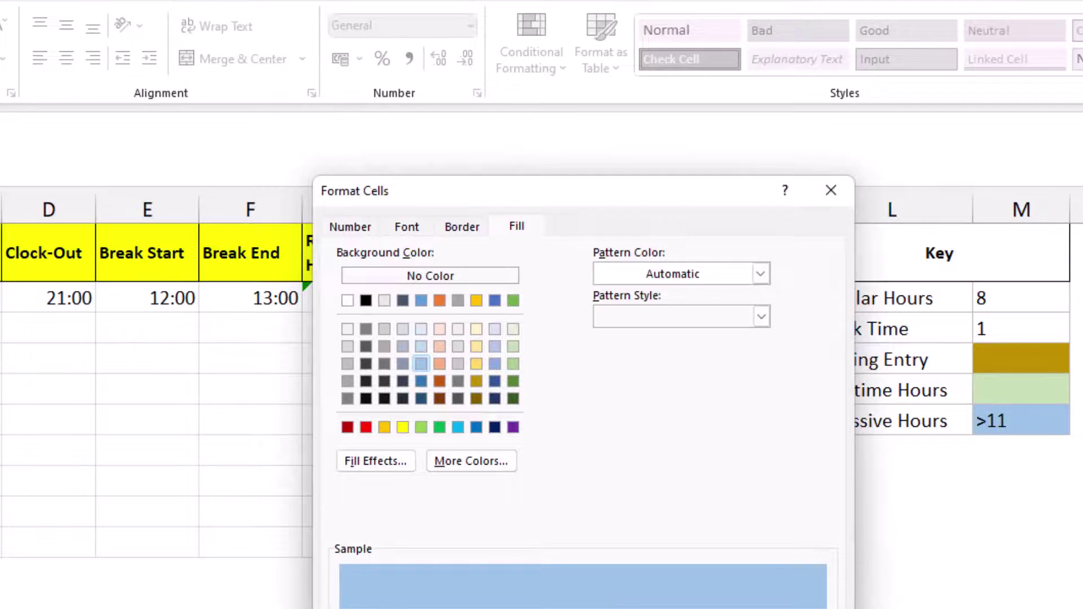
key("Return")
left_click(702, 525)
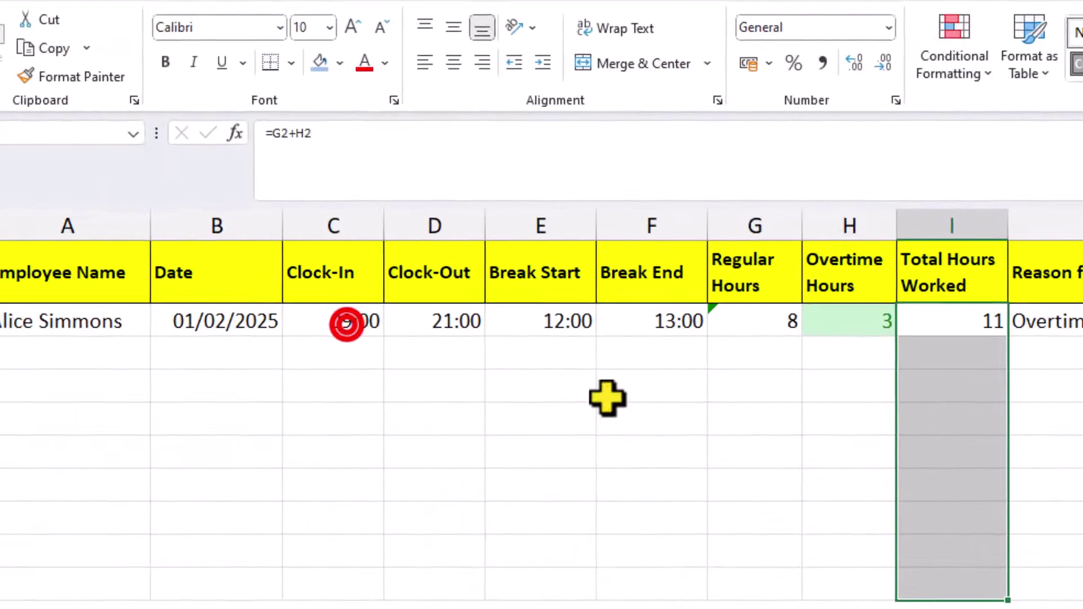
Change the clock-in time in C2 from 09:00 to 08:00
left_click(314, 327)
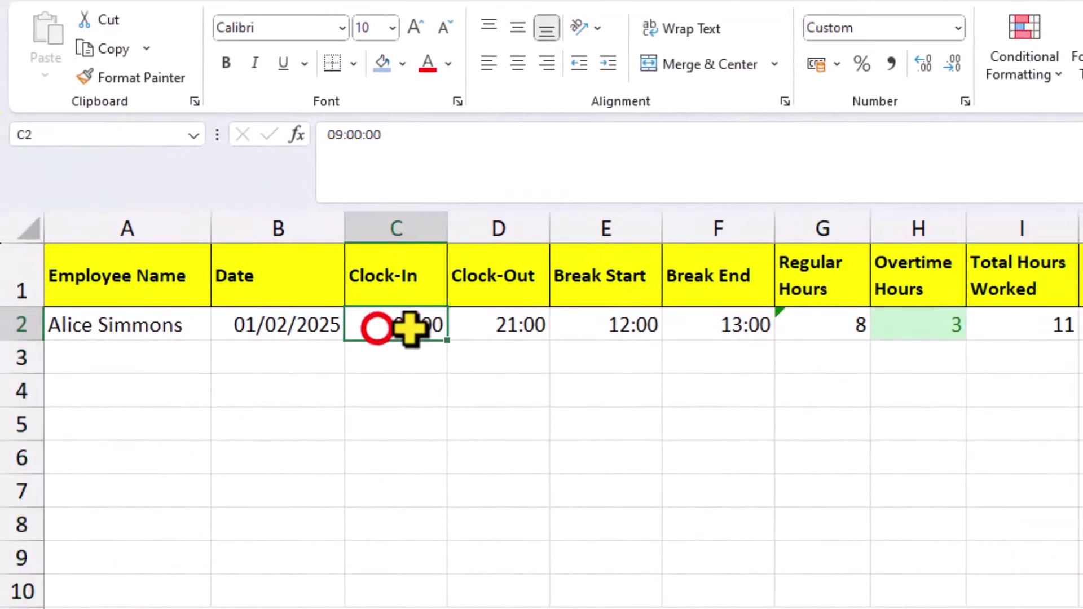
double_click(313, 327)
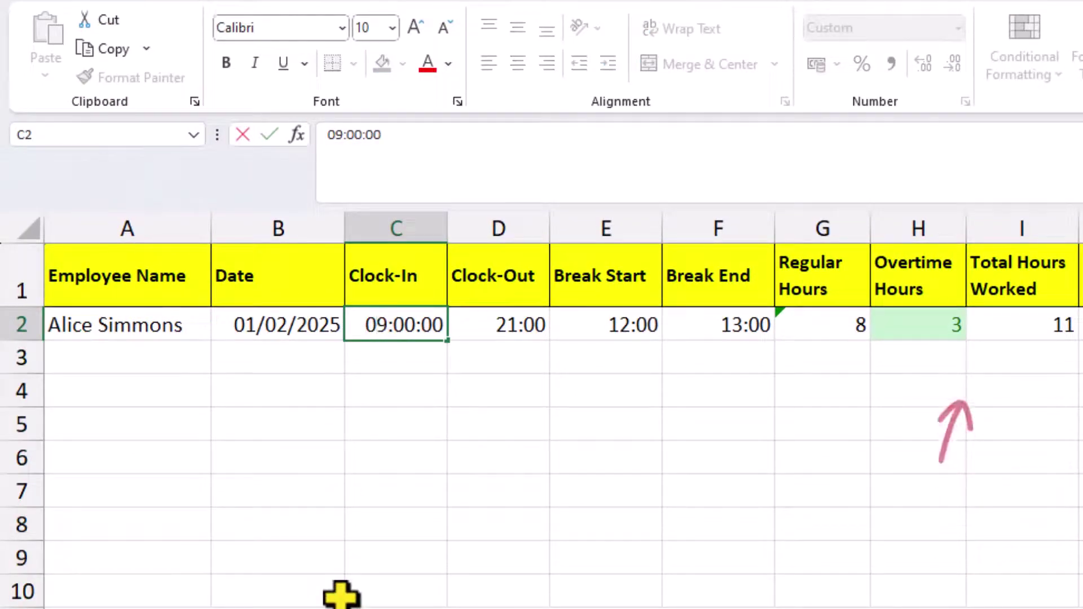
key("BackSpace")
type("8")
key("Return")
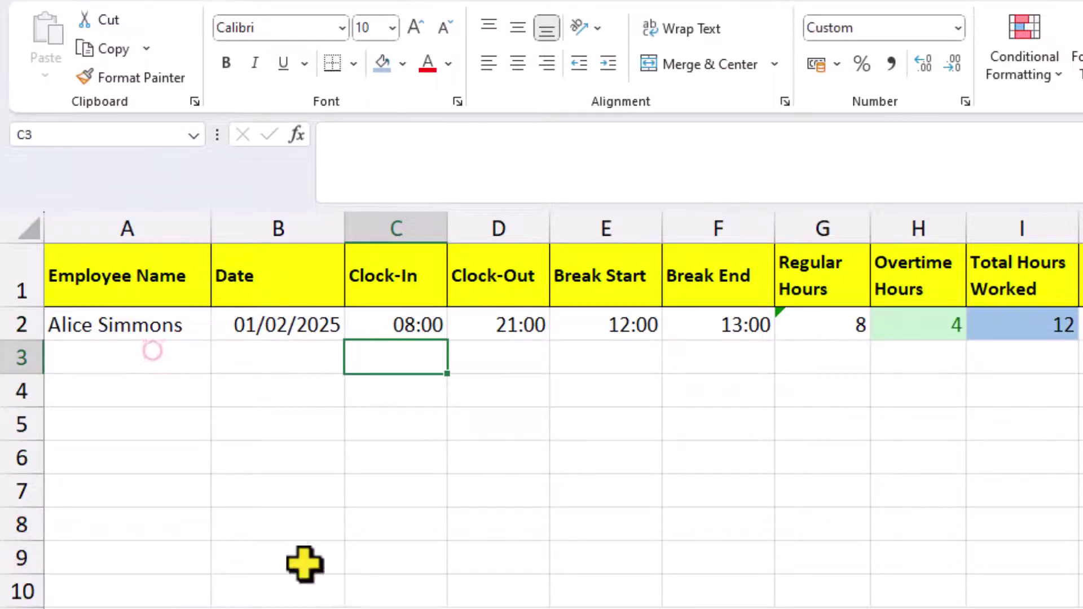
left_click(155, 355)
Fill row 3 with an employee name, date 01/02/2025, clock-in 08:30 and break start 12:30
left_click(221, 361)
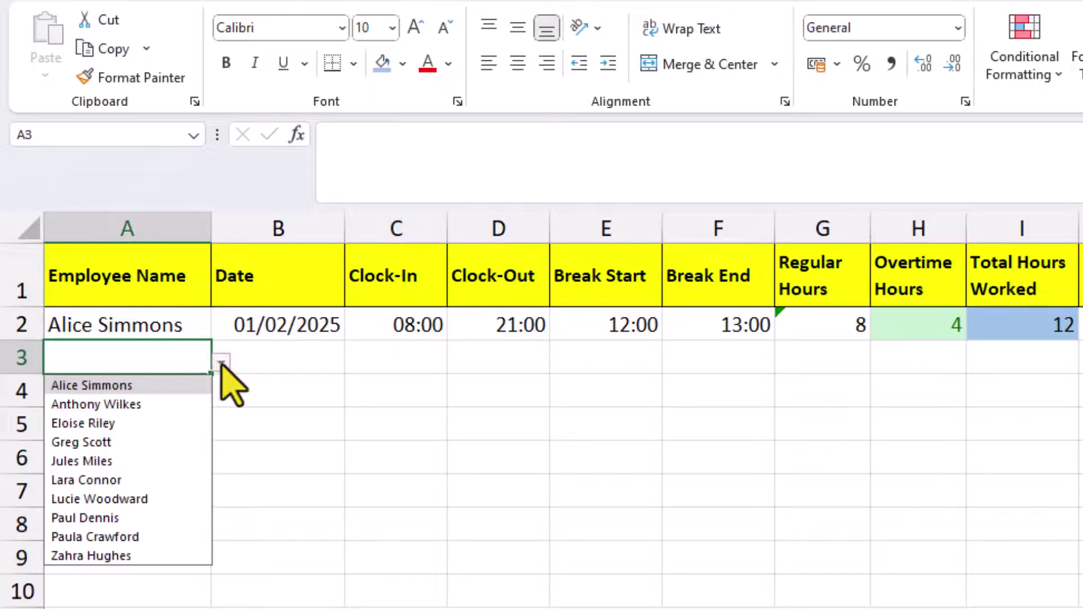
left_click(170, 518)
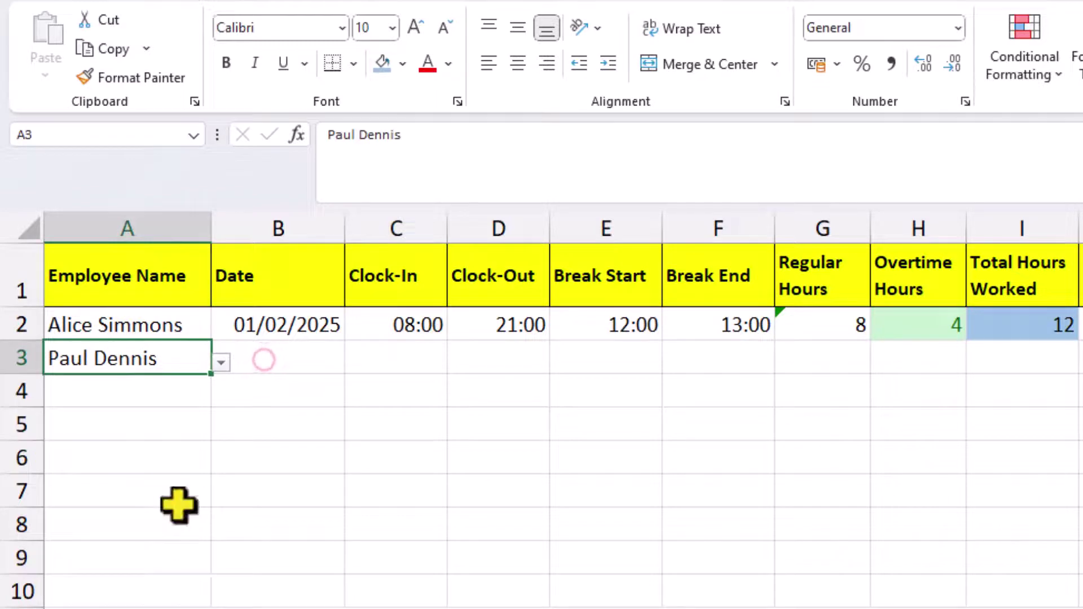
left_click(264, 361)
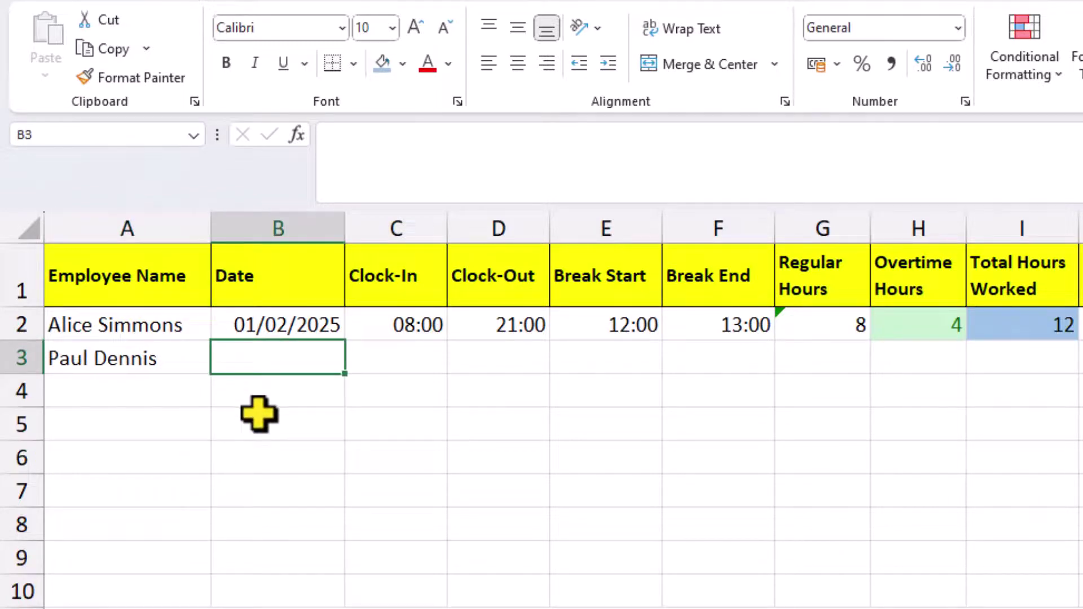
type("01")
type("/02/2025")
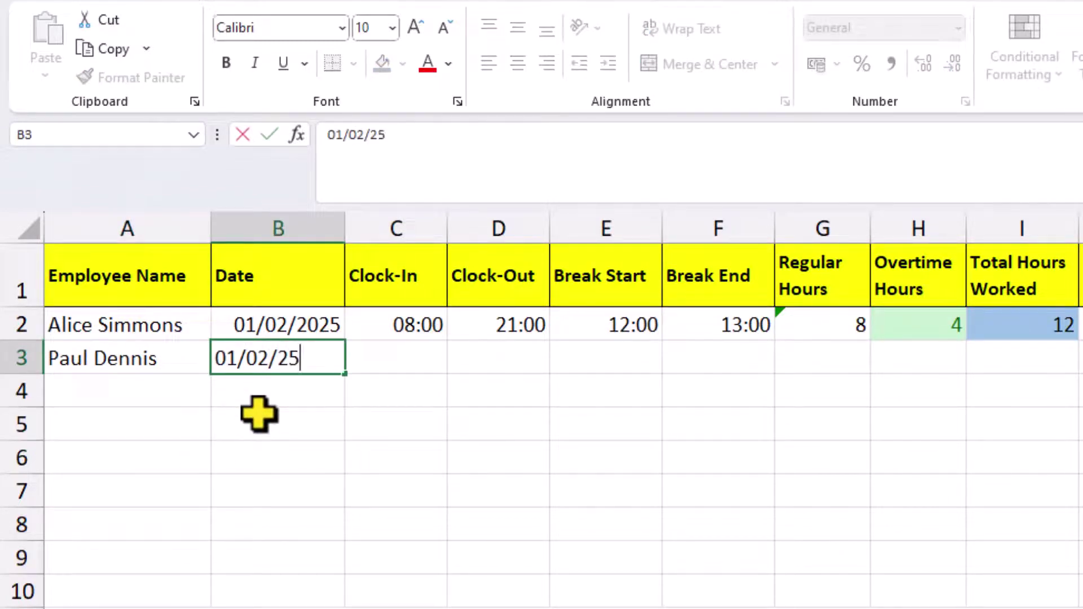
key("Tab")
type("0")
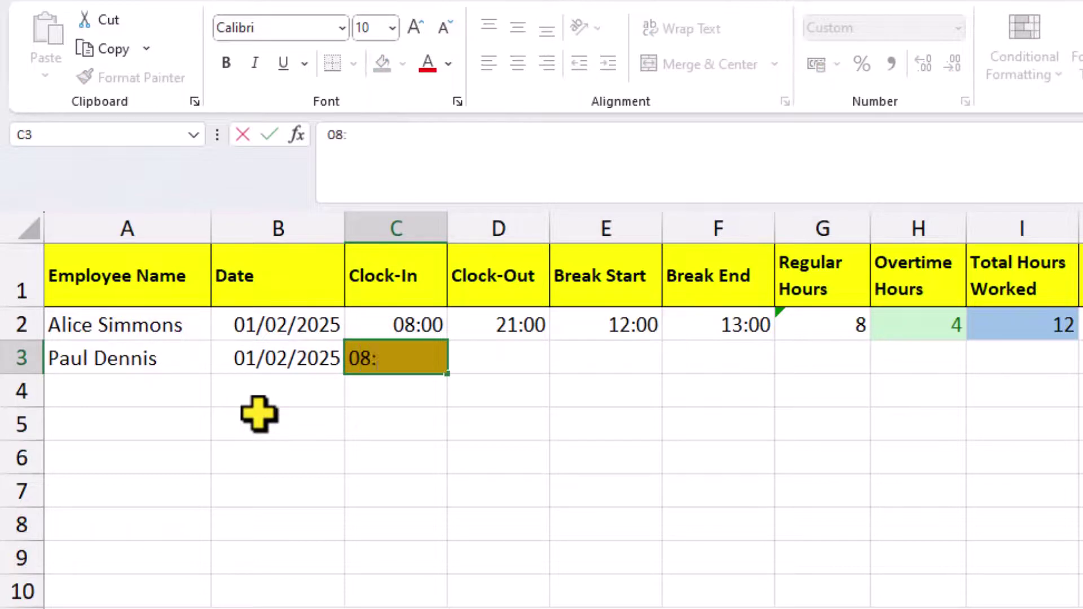
type("8:30")
key("Tab")
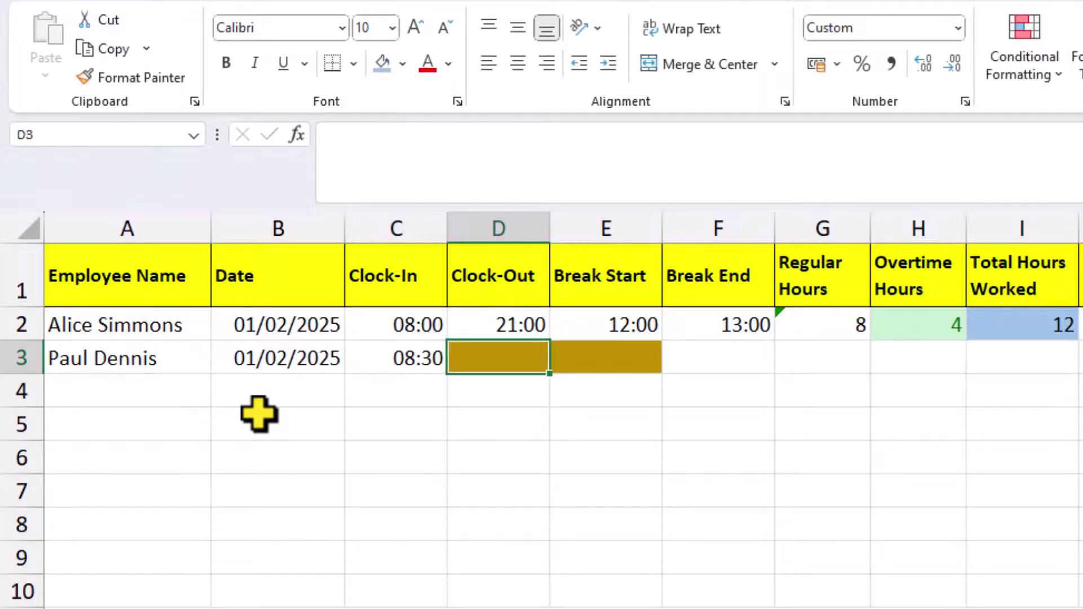
left_click(598, 356)
type("12:30")
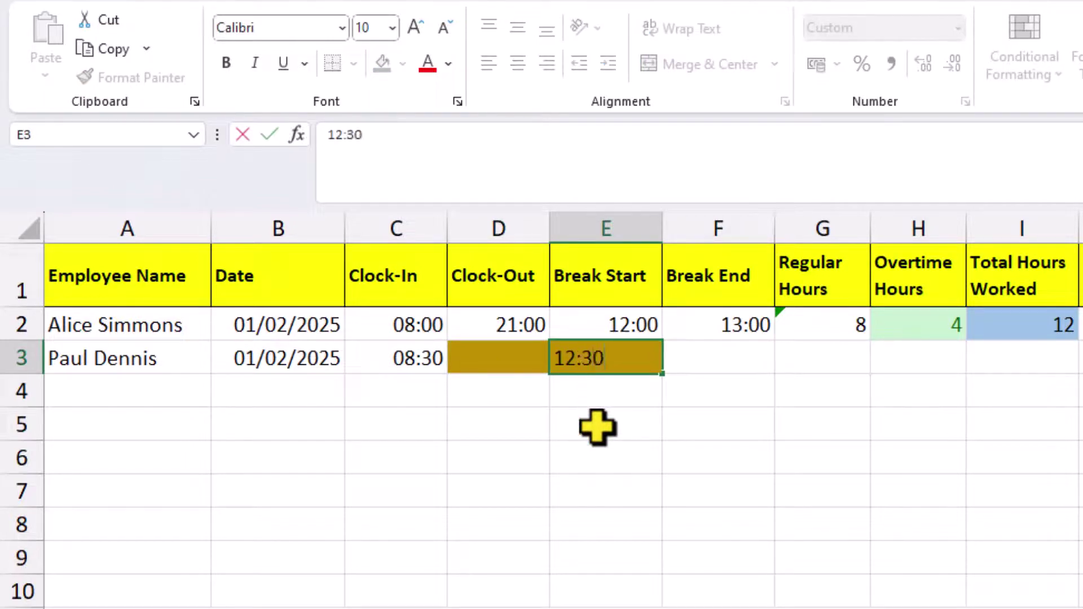
key("Tab")
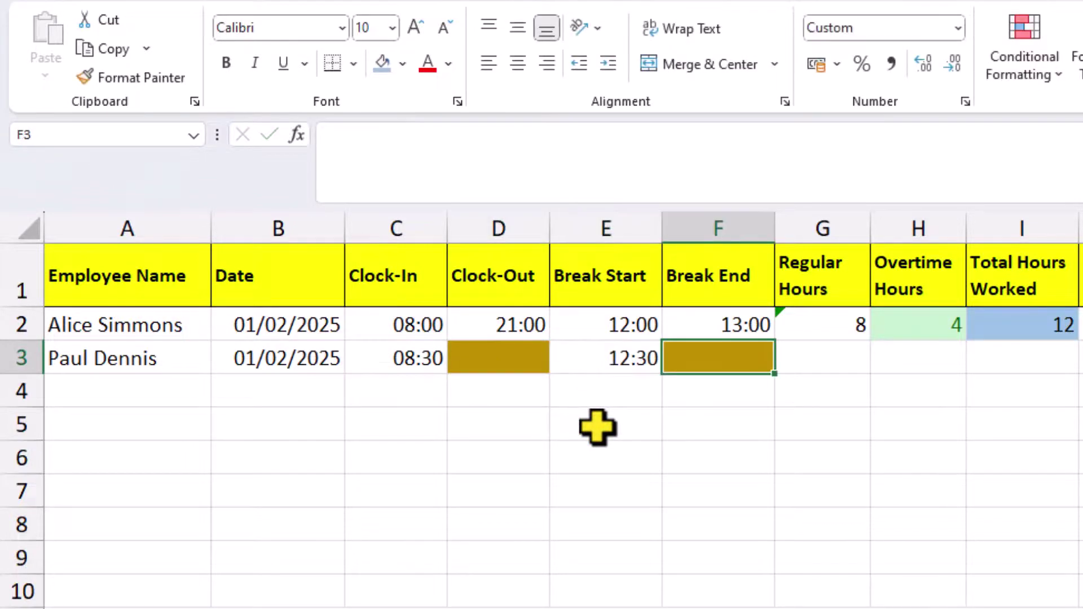
left_click(146, 391)
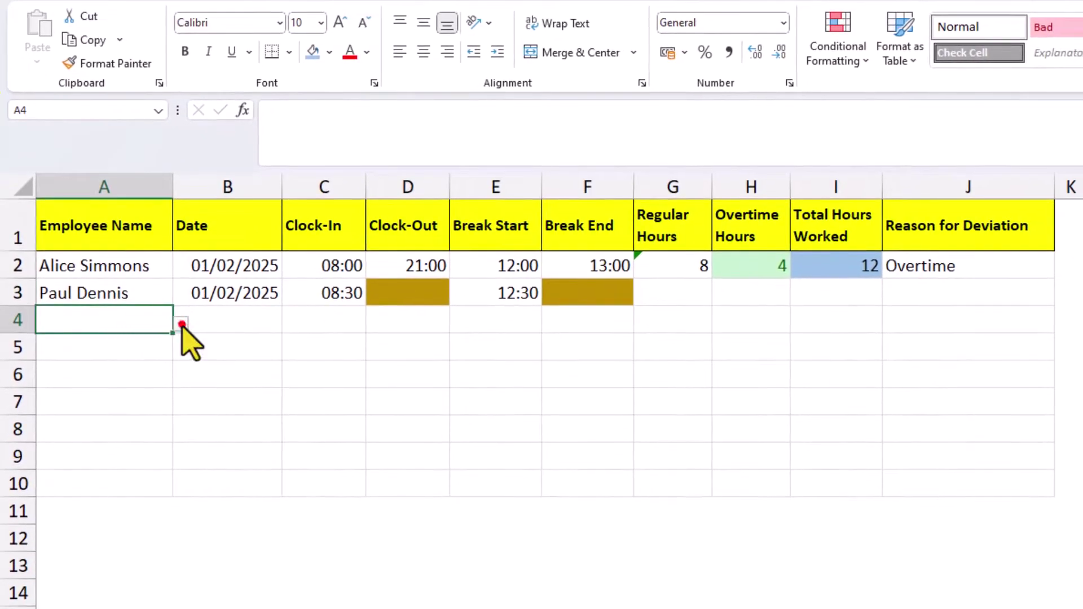
Fill row 4 with an employee name, date 01/02/2025, clock-in 09:00 and clock-out 12:00
left_click(181, 326)
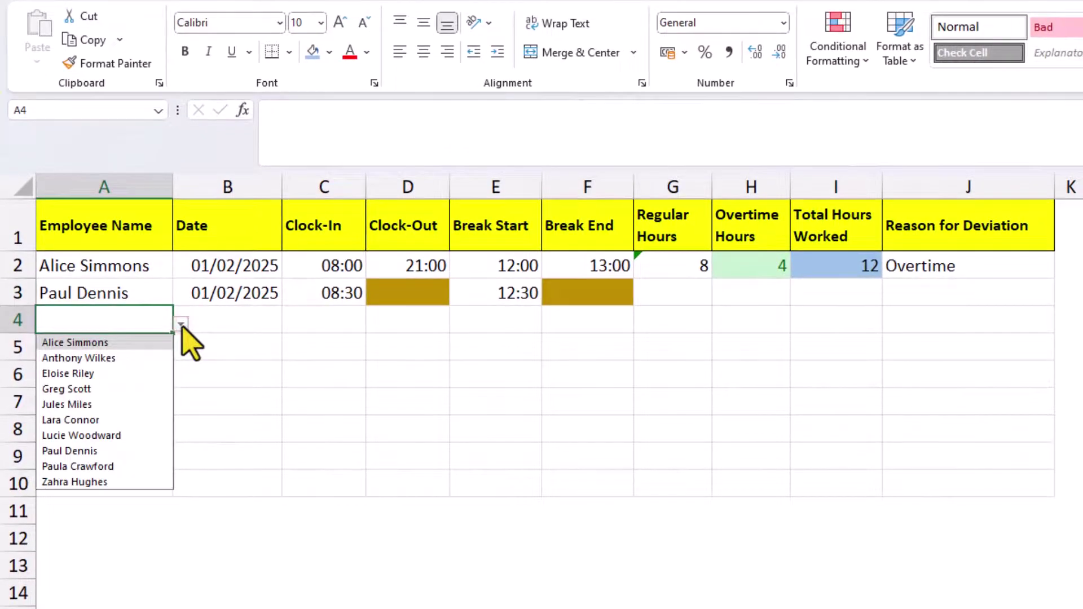
left_click(141, 388)
left_click(228, 324)
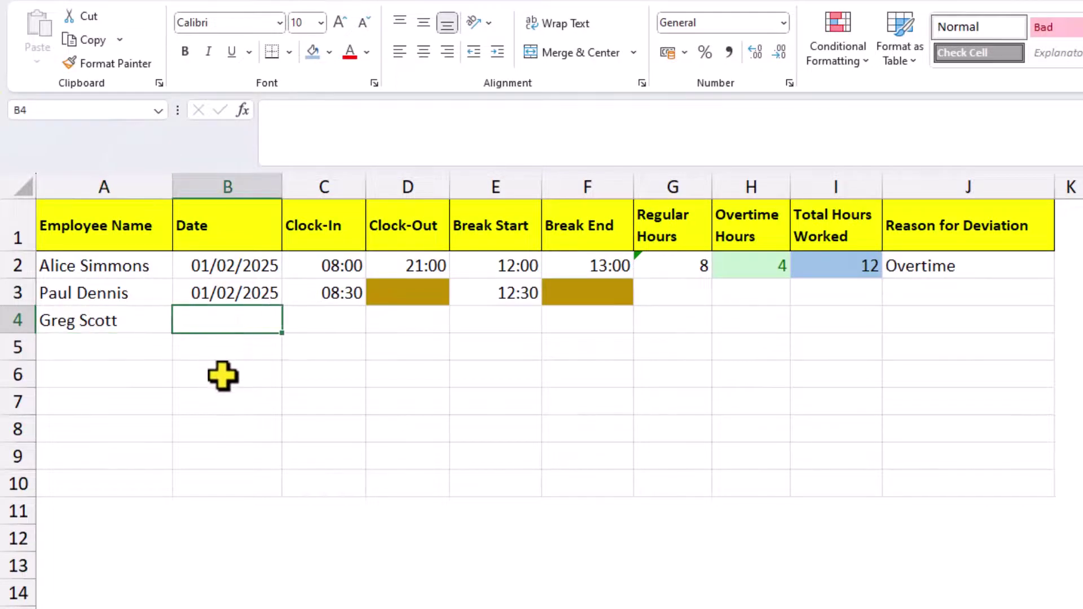
type("01/02/2")
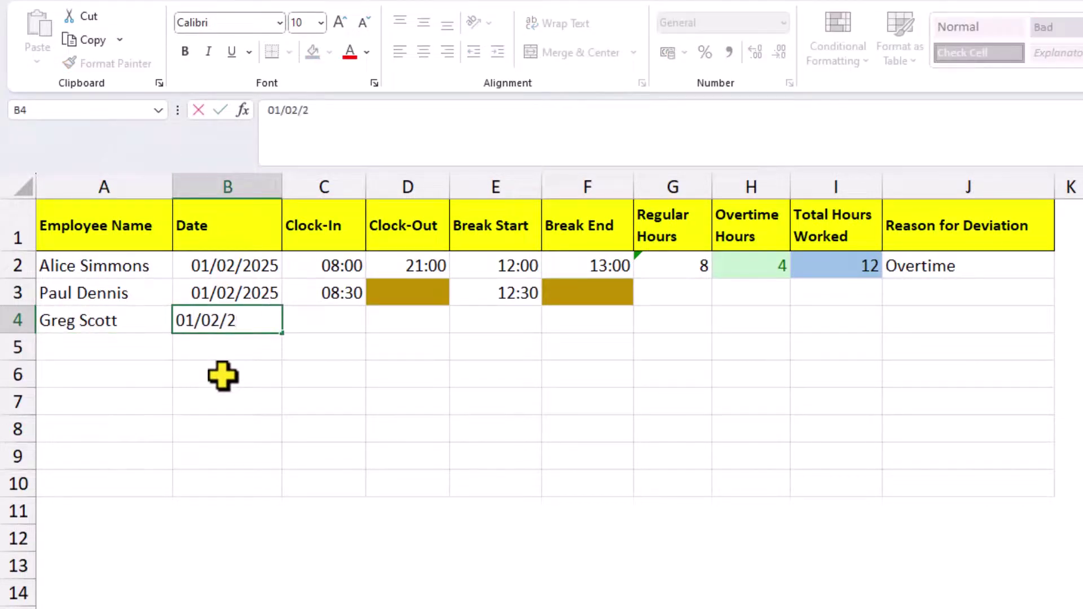
type("025")
key("Tab")
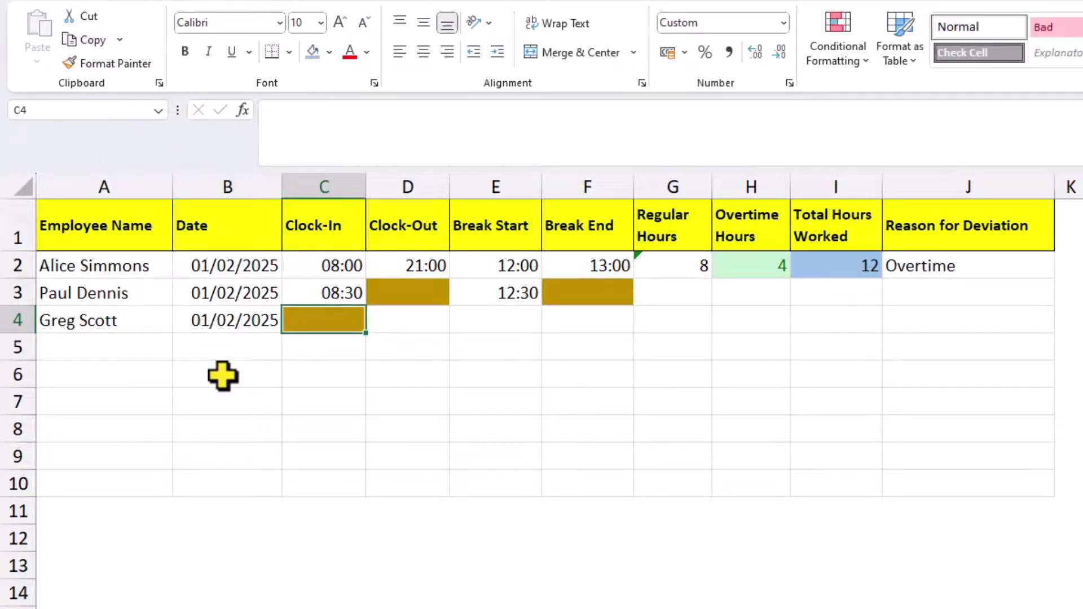
type("09:00")
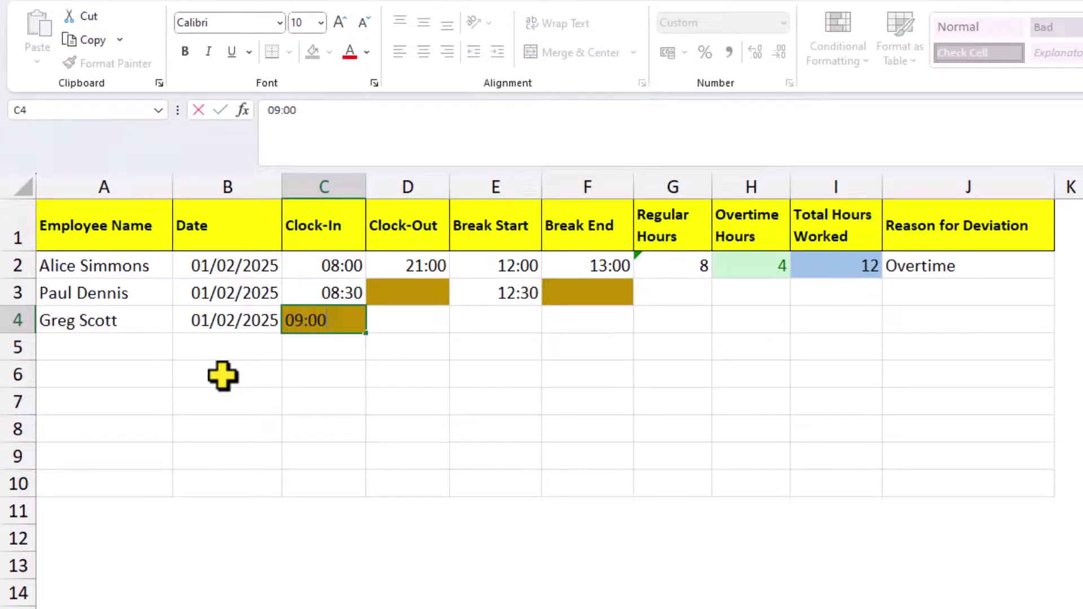
key("Tab")
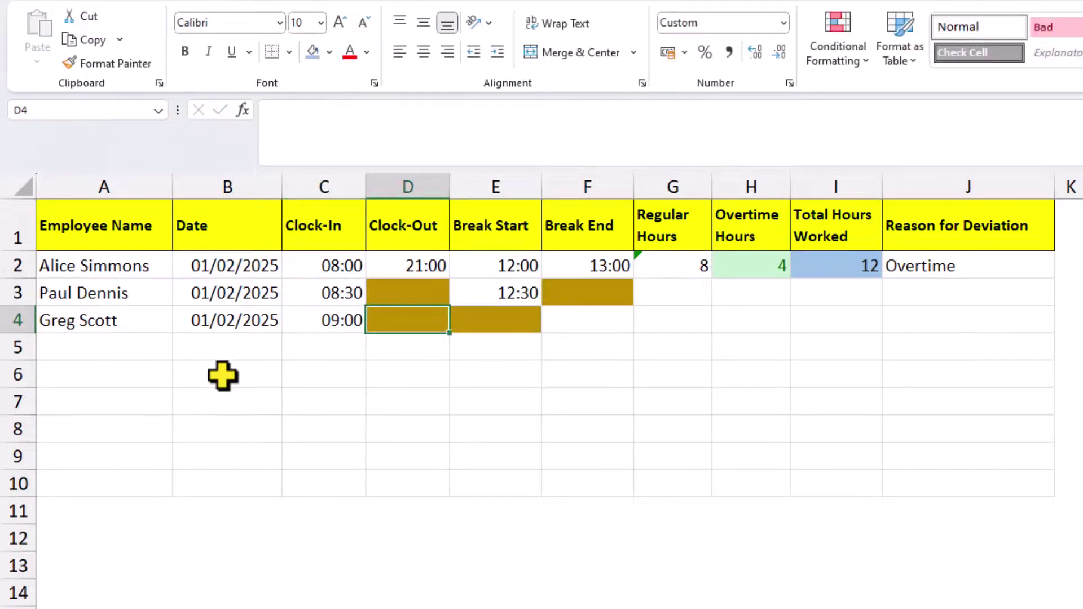
type("12:00")
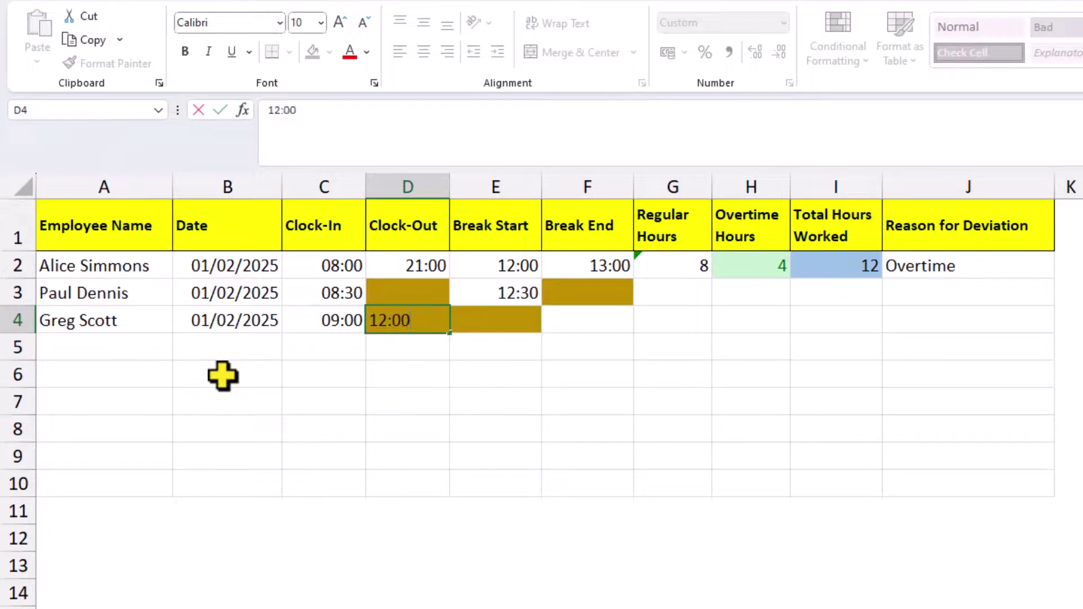
key("Tab")
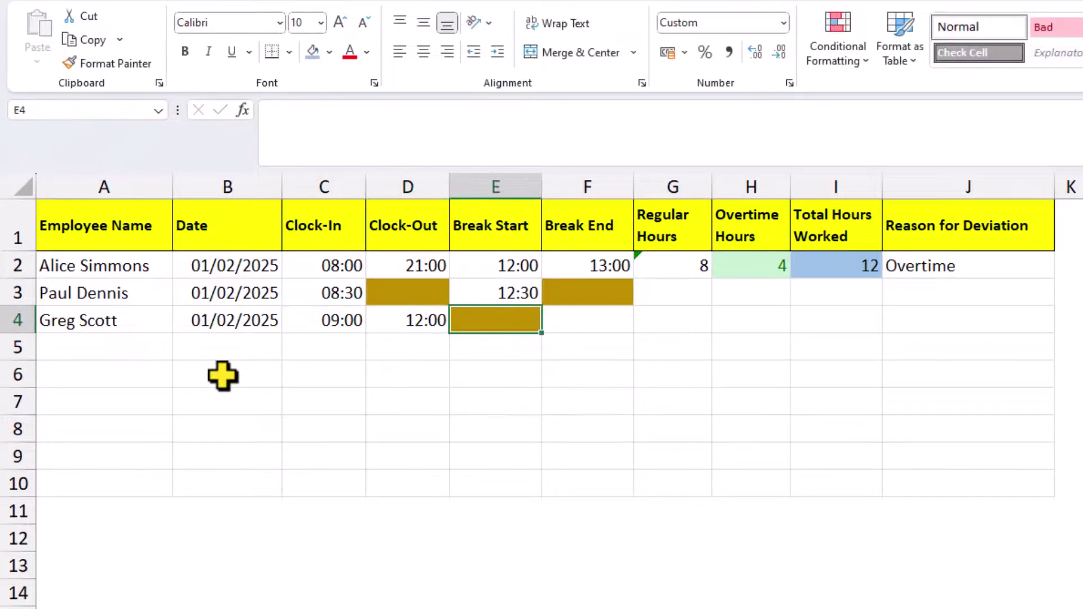
Choose Sick Leave as row 4's reason for deviation
left_click(960, 326)
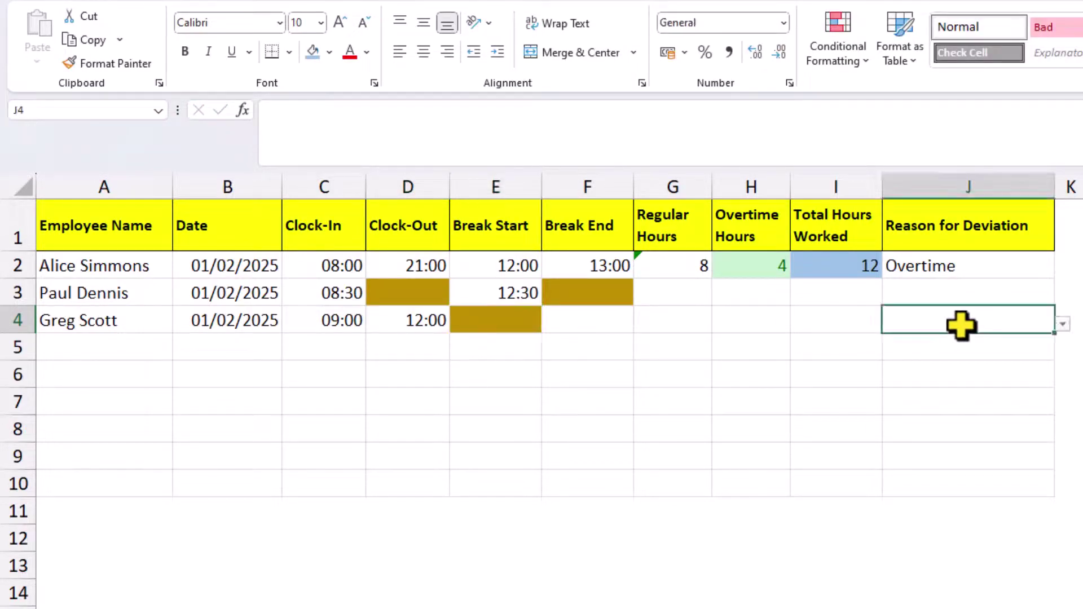
left_click(1063, 324)
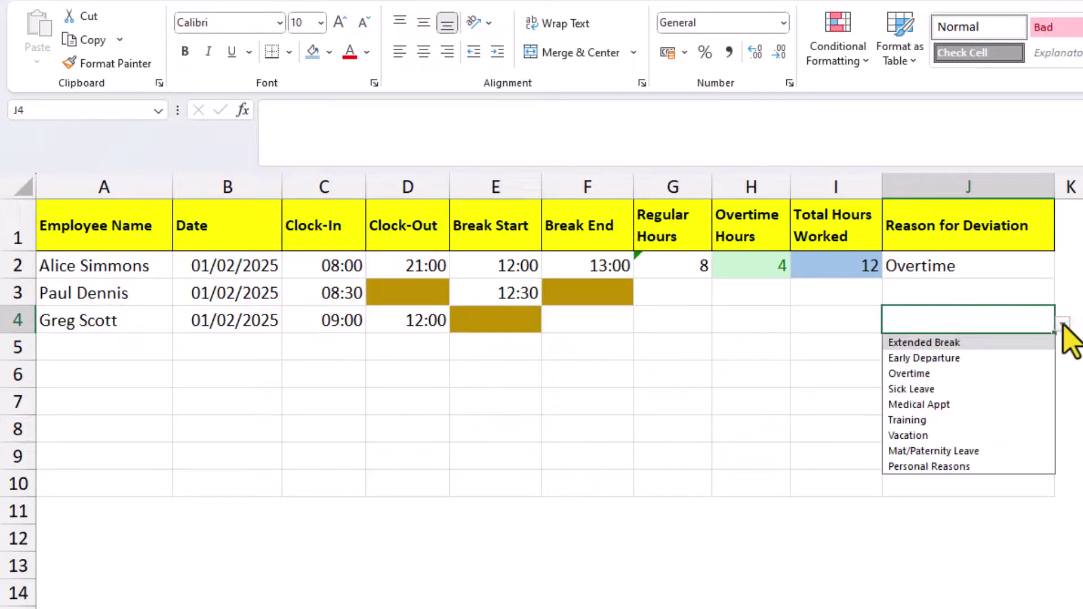
left_click(1039, 390)
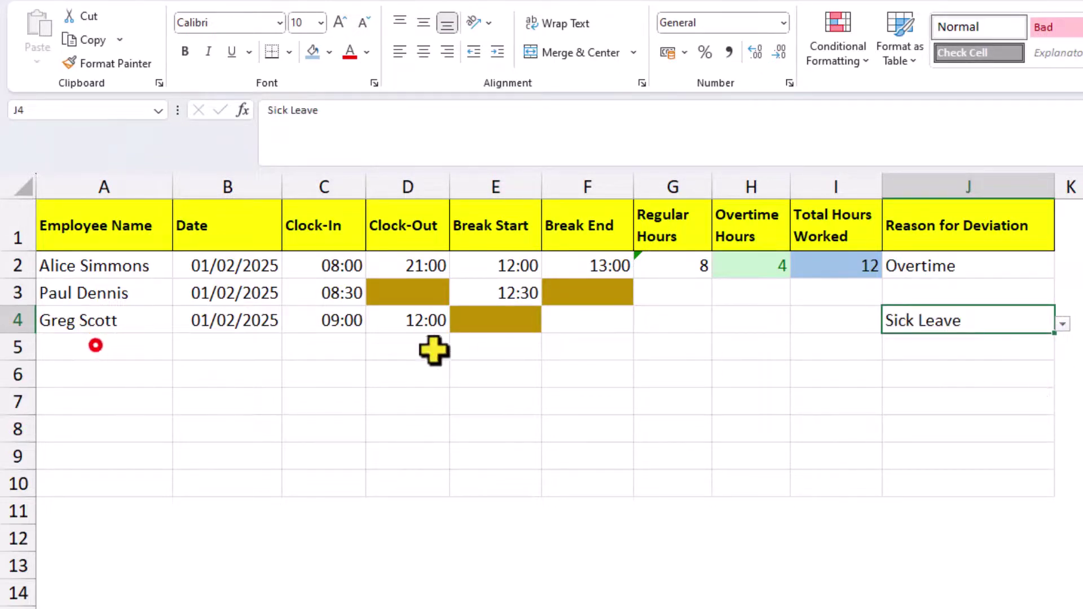
left_click(93, 345)
Choose an employee from A5's name list, then enter date 01/02/2025 and clock-in 09:00
left_click(180, 350)
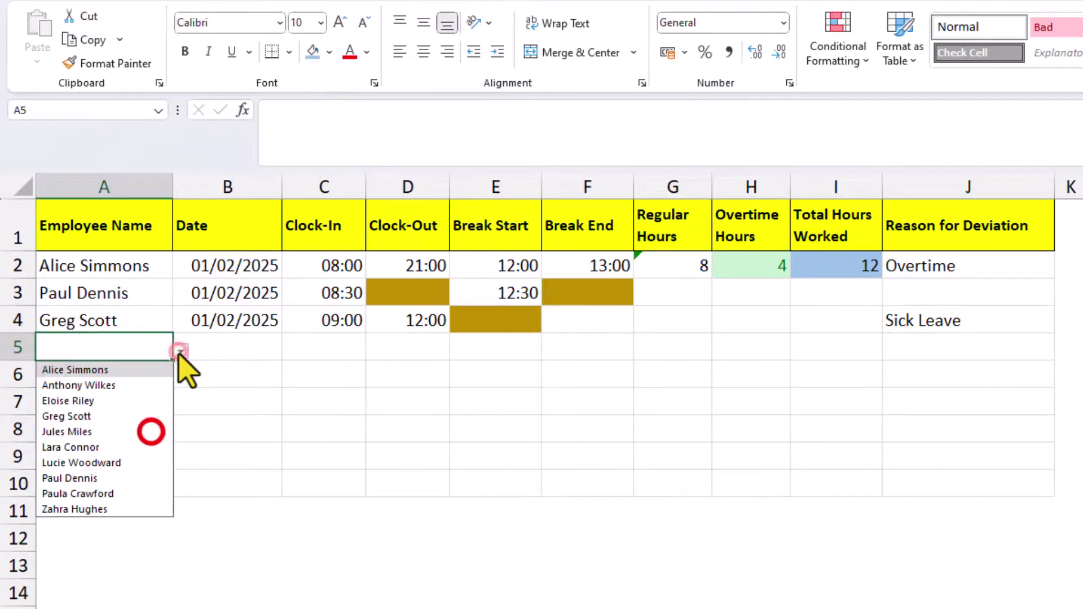
left_click(153, 431)
left_click(231, 347)
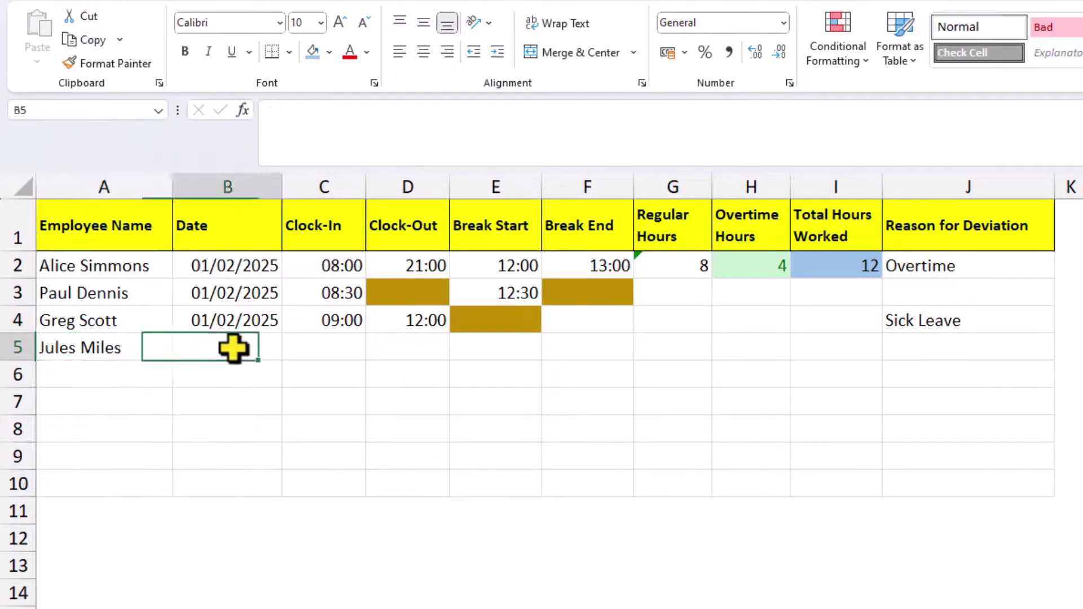
type("01/02/25")
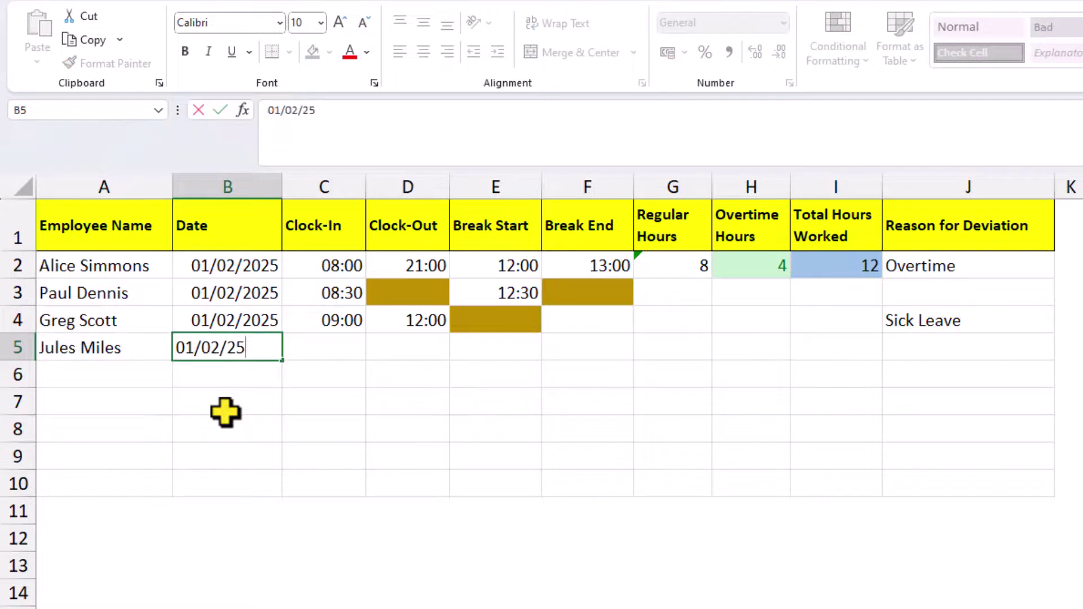
key("Tab")
type("09")
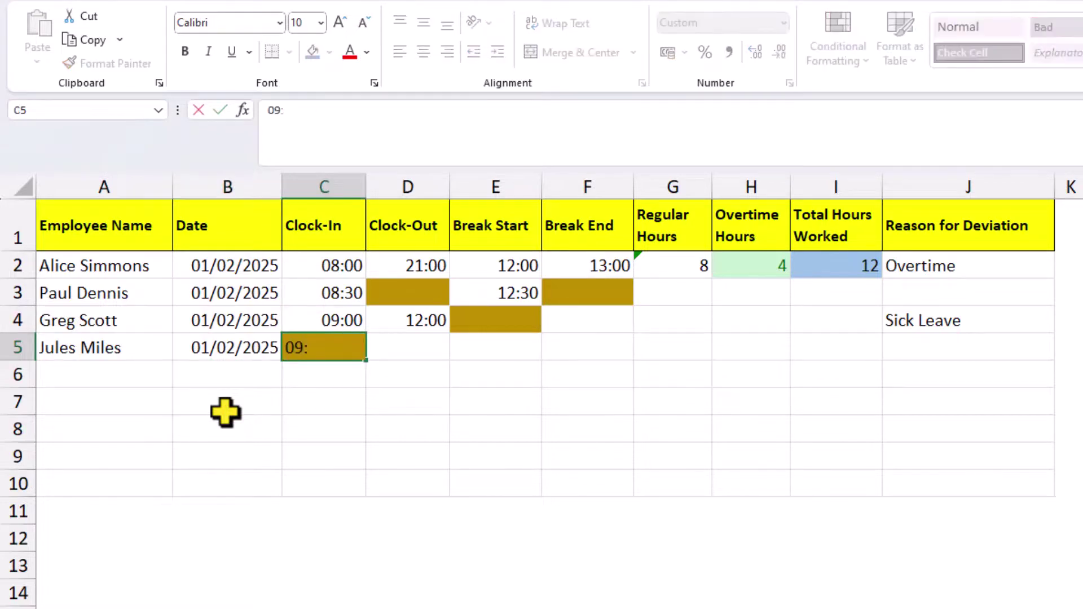
key("Tab")
Enter row 5's 16:30–17:30 break and a 23:00 clock-out
left_click(489, 345)
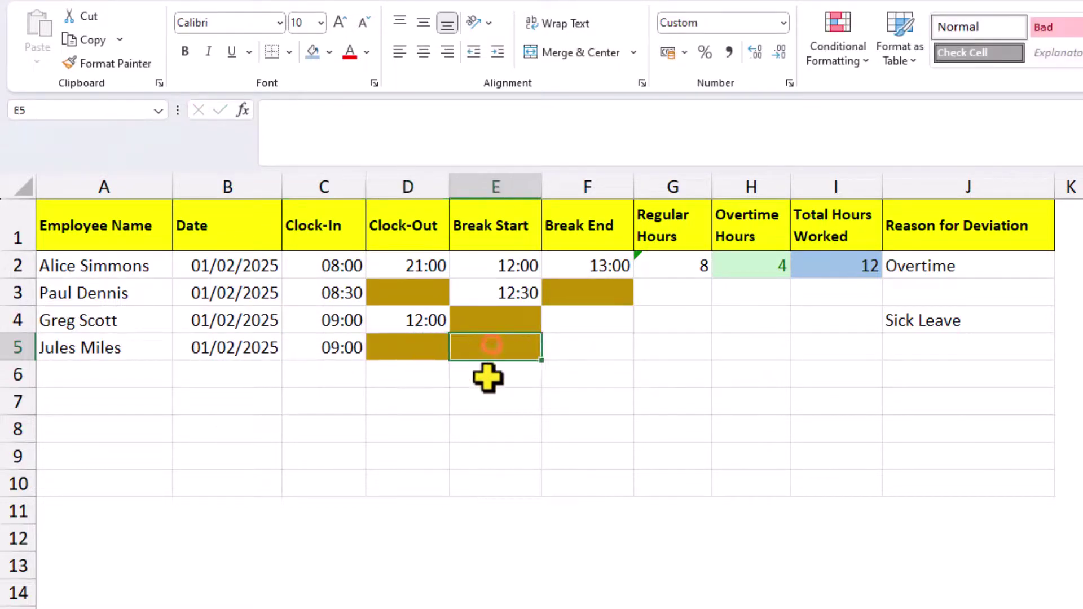
type("16:30")
key("Tab")
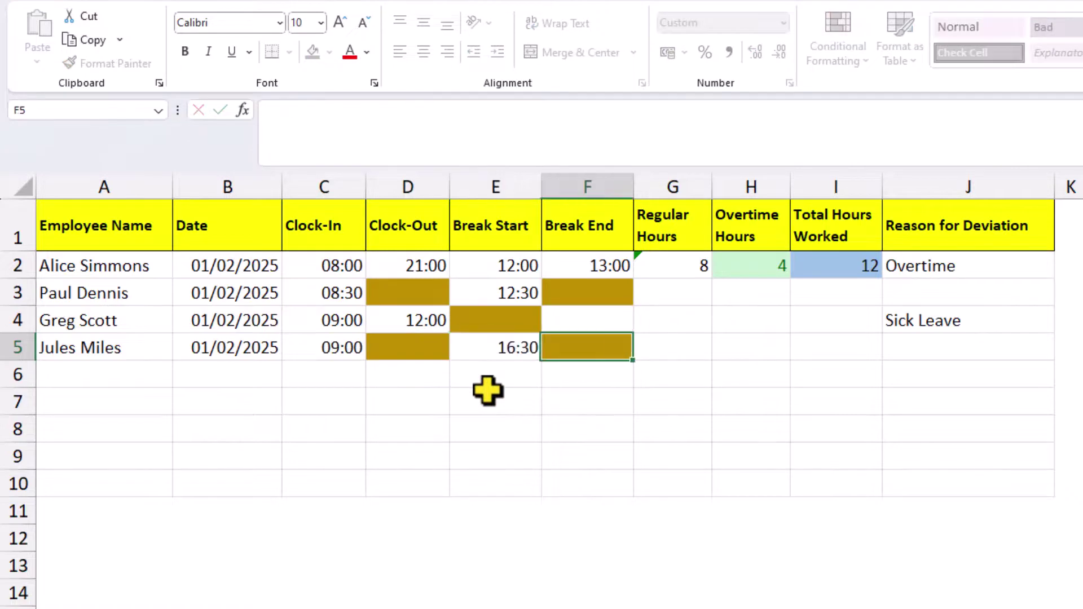
type("17:30")
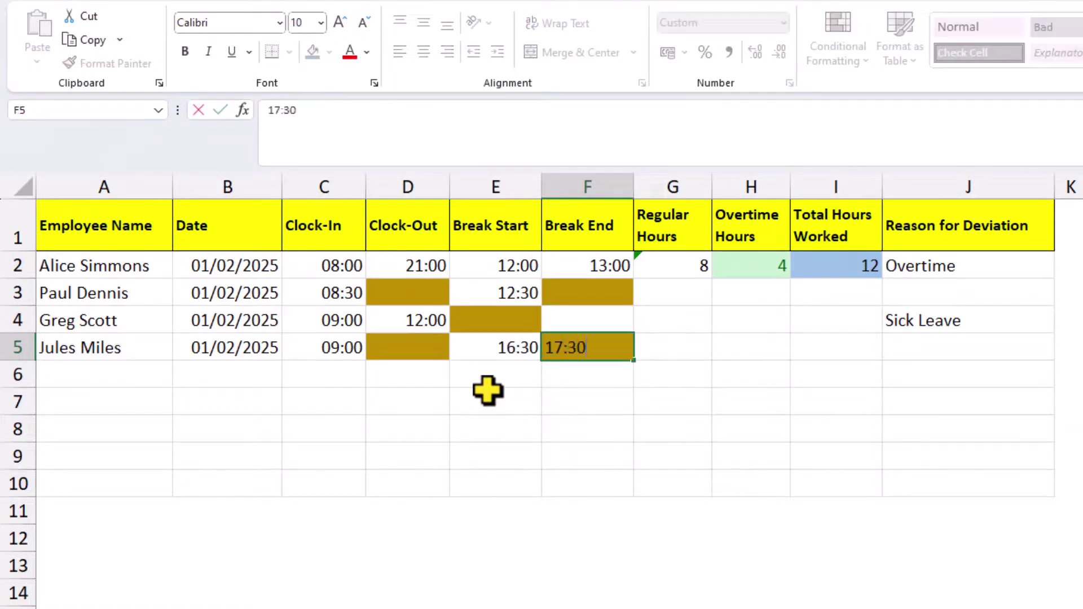
key("Tab")
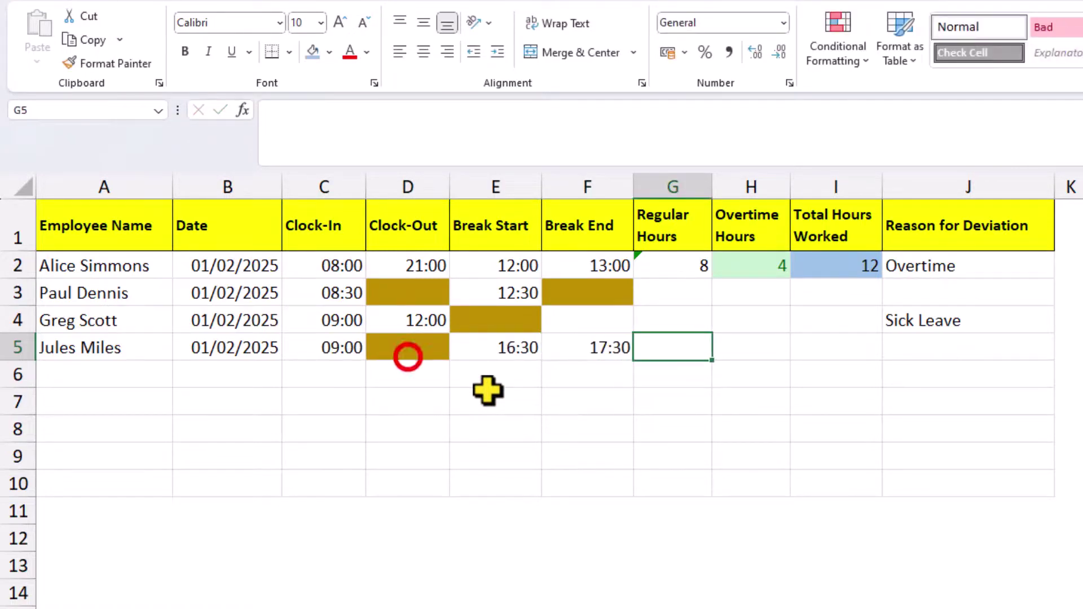
left_click(407, 353)
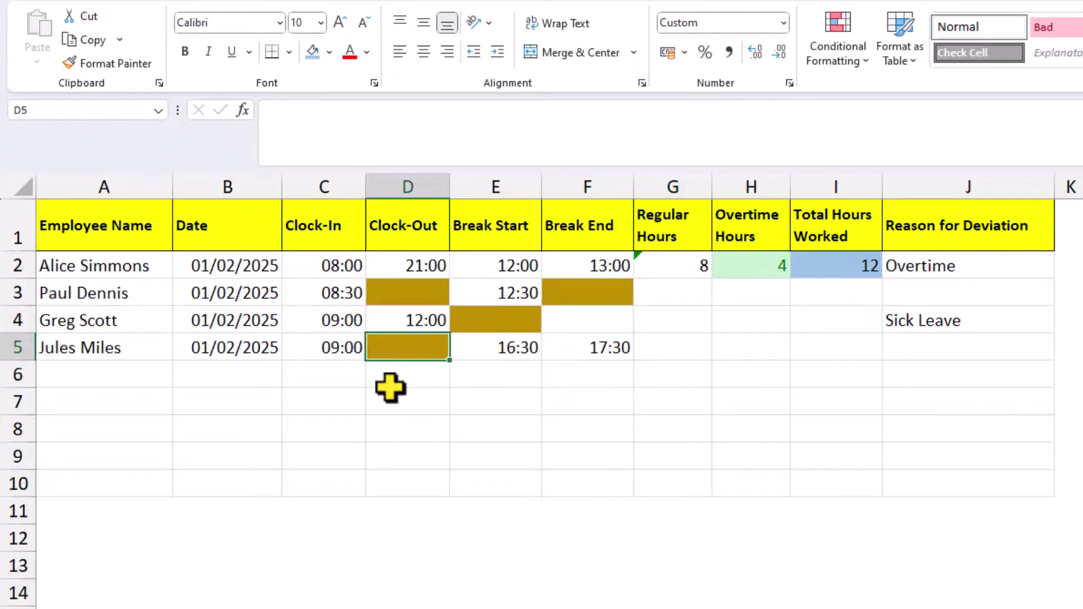
type("23:00")
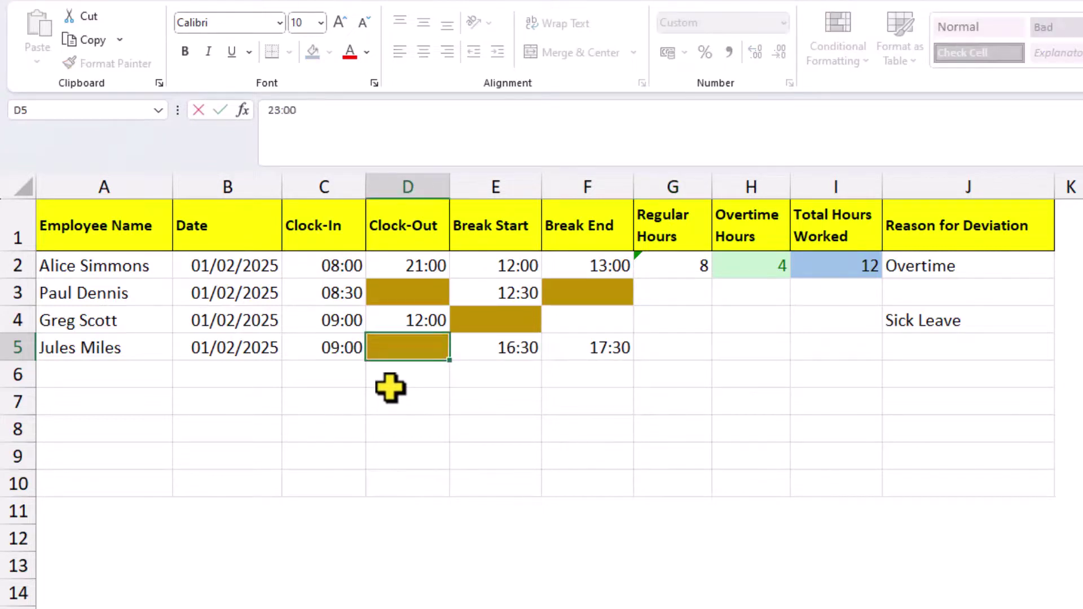
key("Tab")
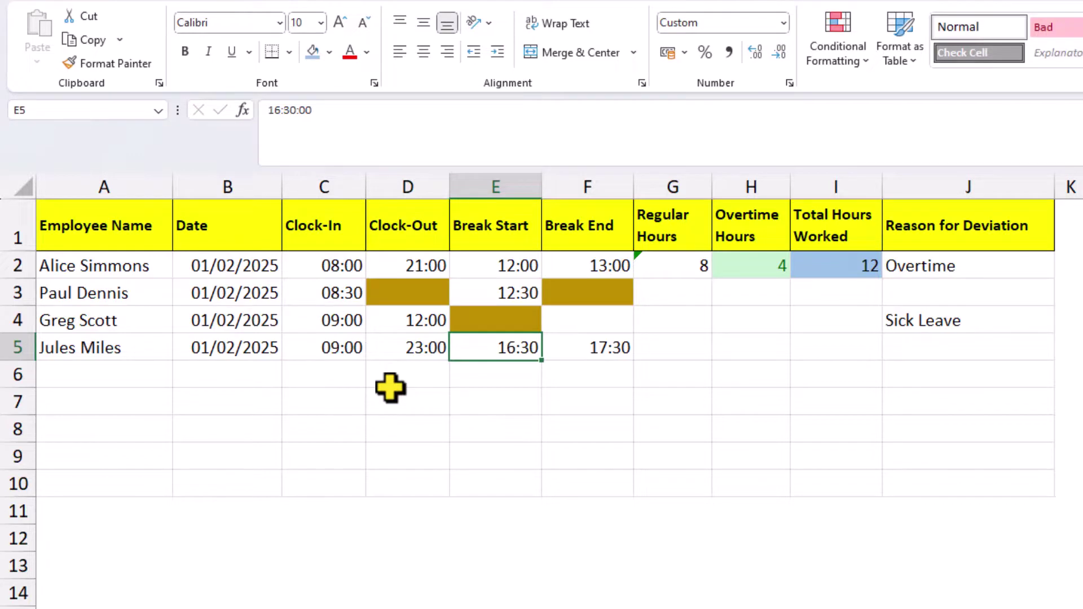
Fill the G2:I2 hours formulas down to row 5, then enter row 3's 13:30 break end and 17:30 clock-out
left_click_drag(664, 265, 889, 358)
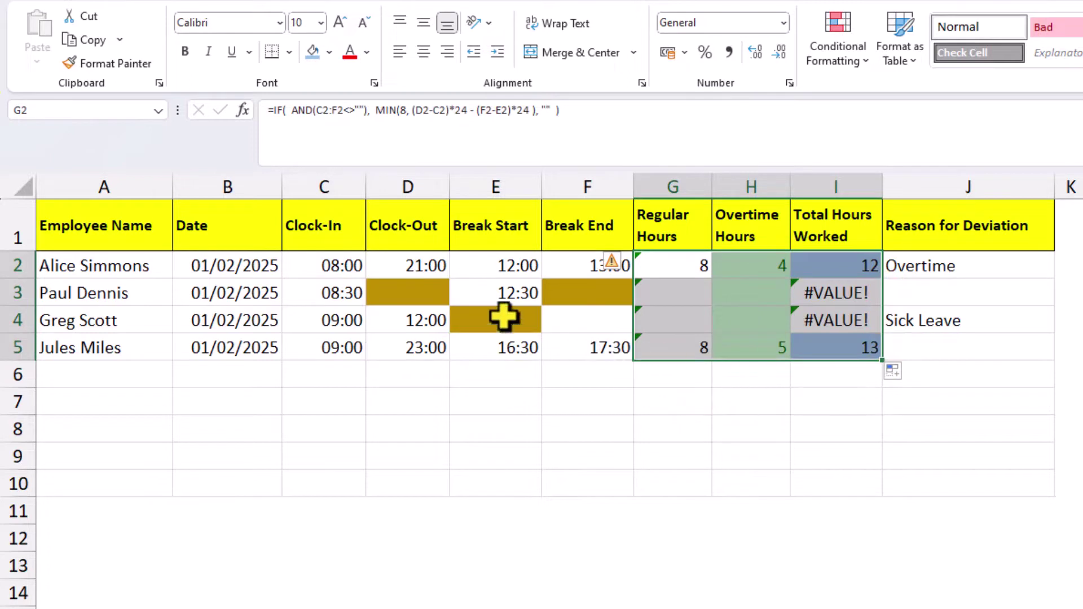
left_click(583, 287)
type("13:30")
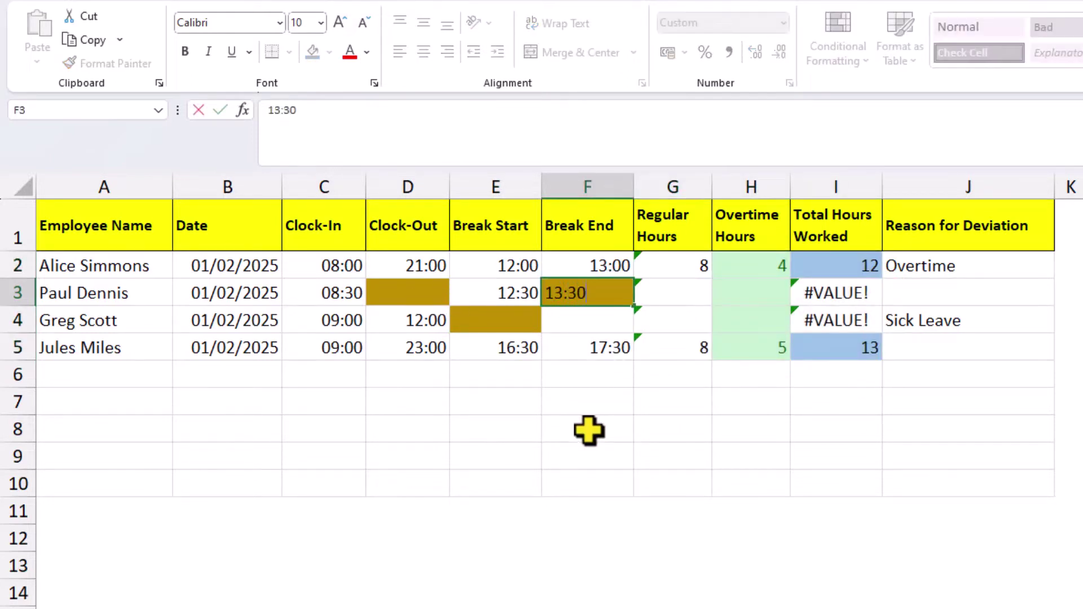
key("Return")
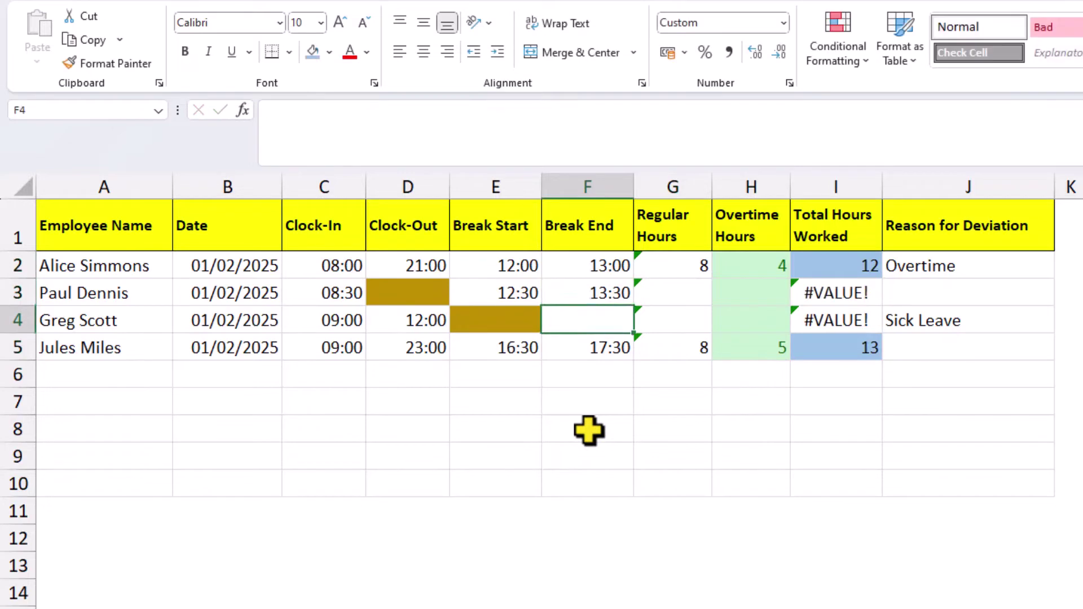
left_click(406, 295)
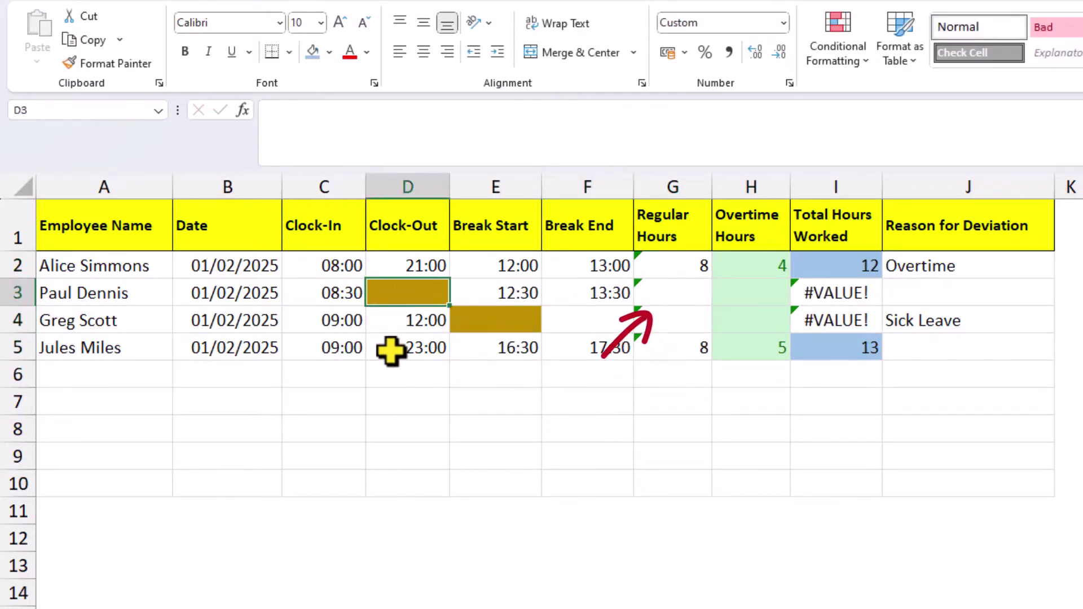
type("17:30")
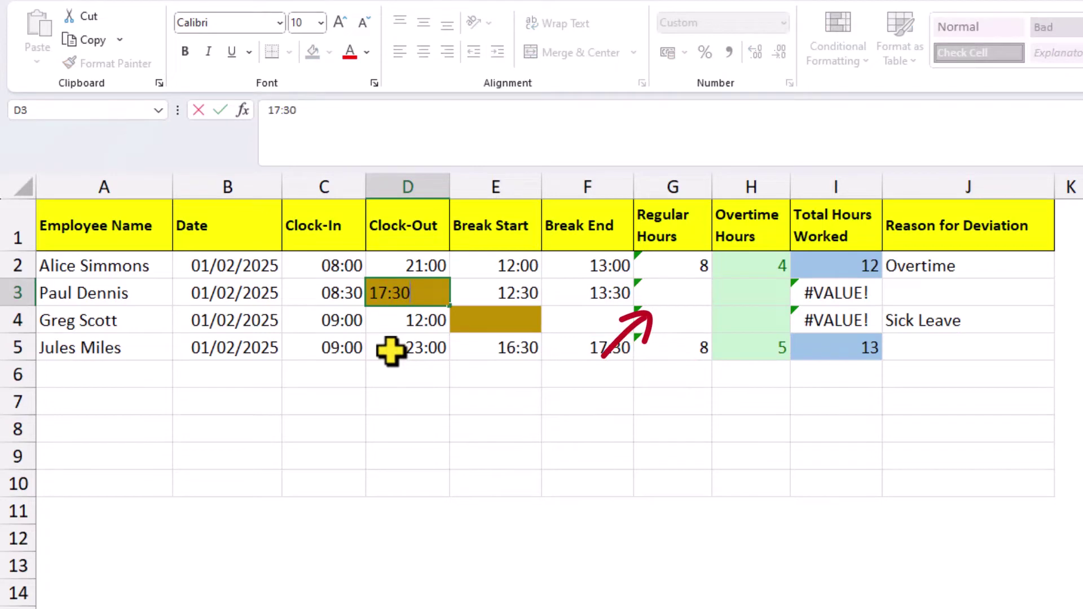